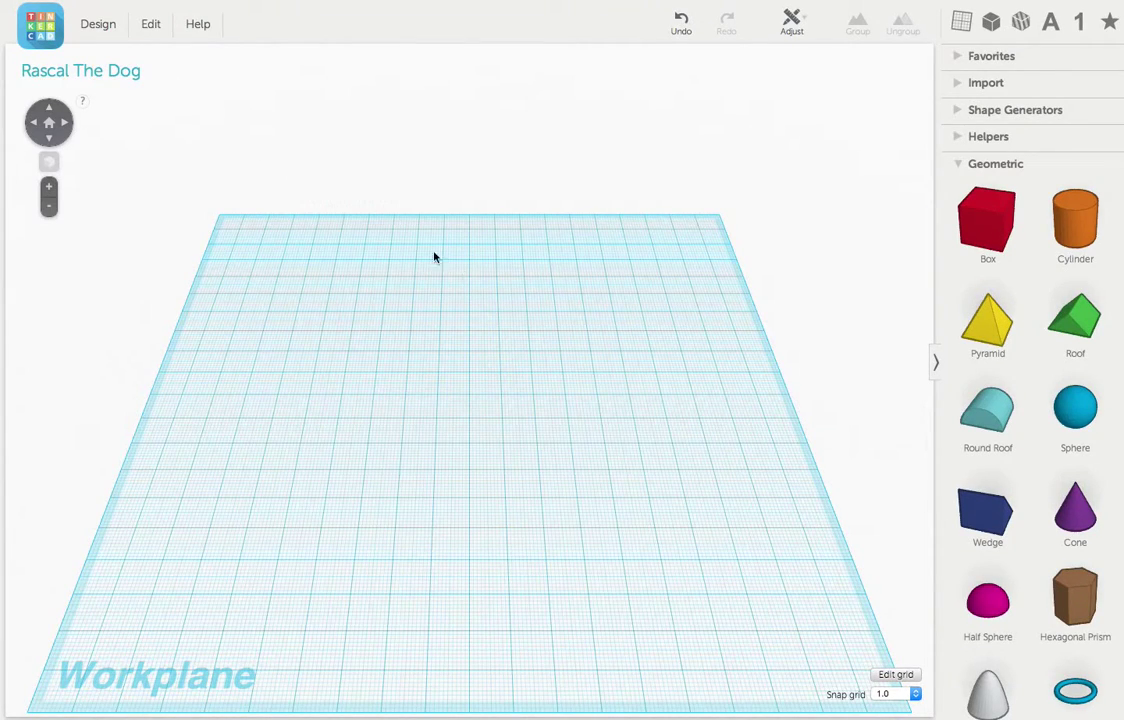
With a 0.5 snap grid, lay a cylinder on its side, stretched to 28 mm long
left_click(889, 698)
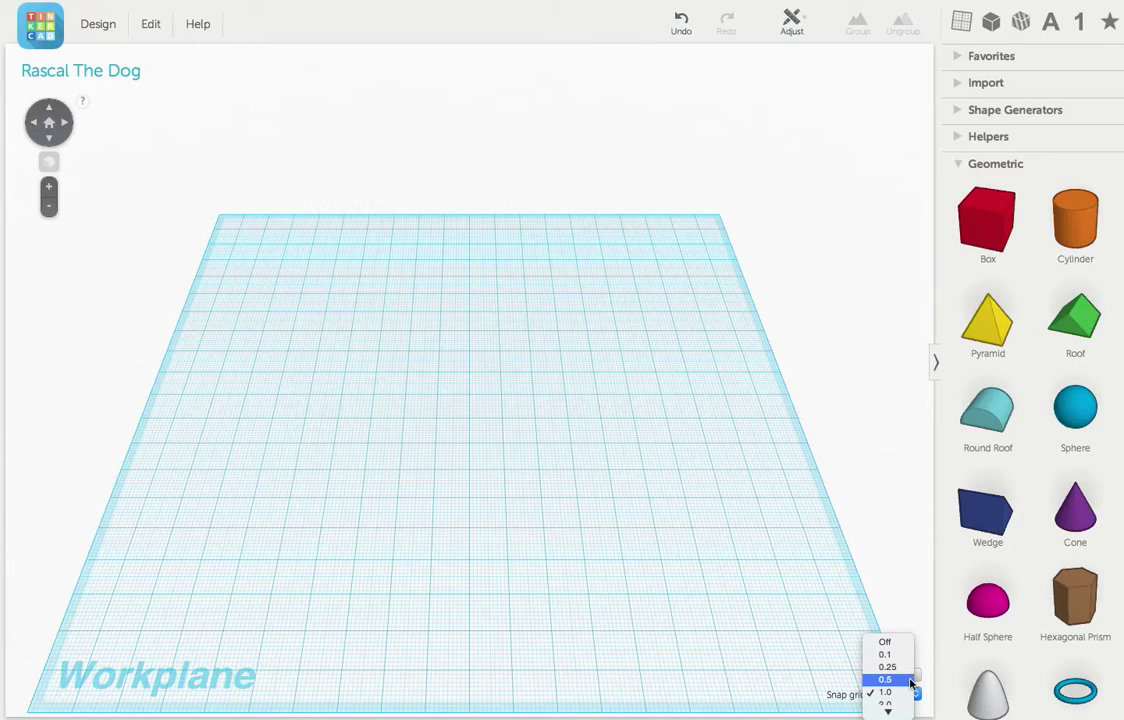
left_click(909, 680)
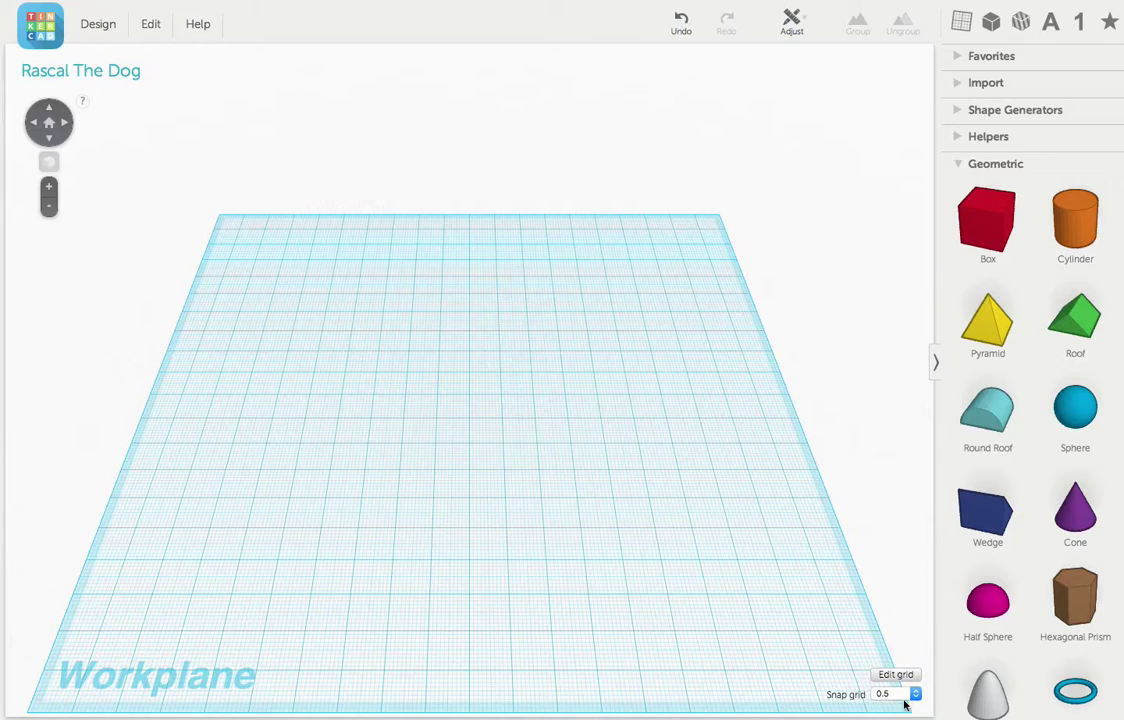
mouse_move(1075, 222)
left_click_drag(1077, 227, 468, 428)
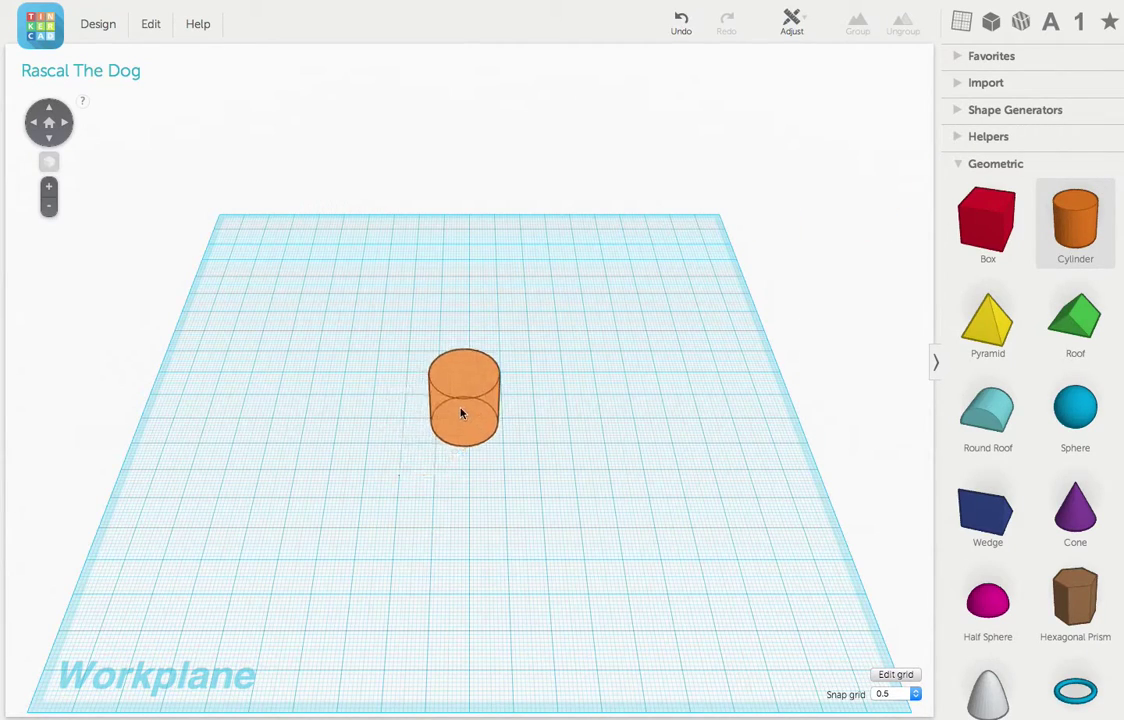
scroll(397, 355, "up", 2)
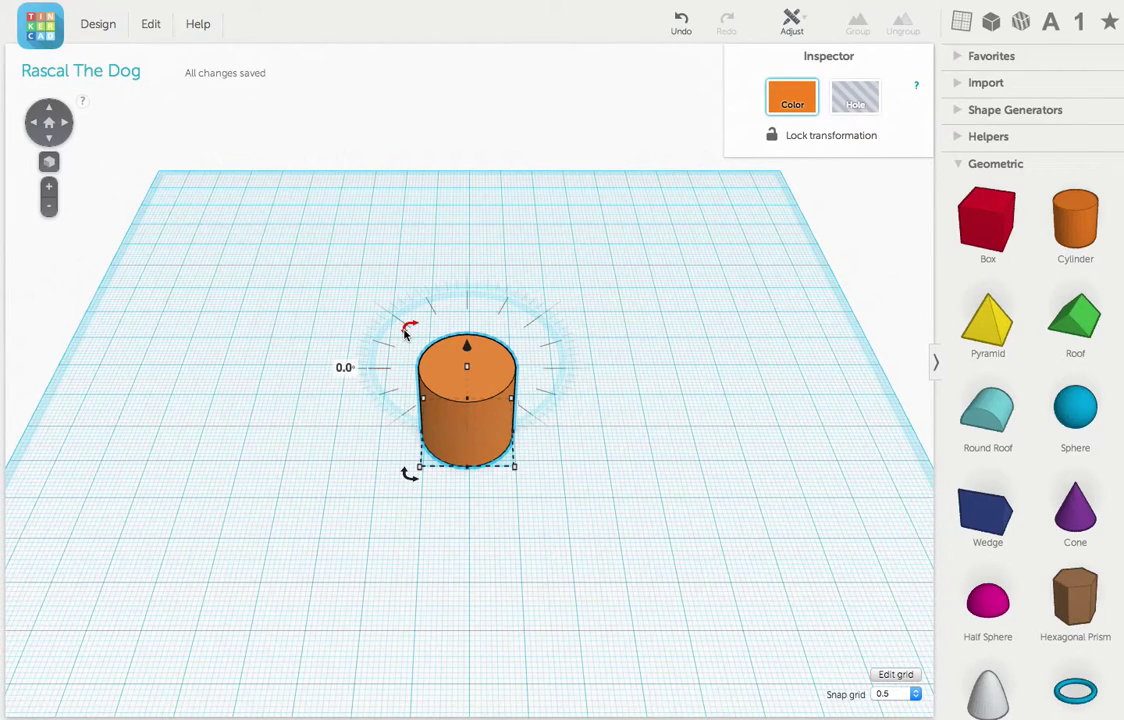
left_click_drag(405, 333, 341, 488)
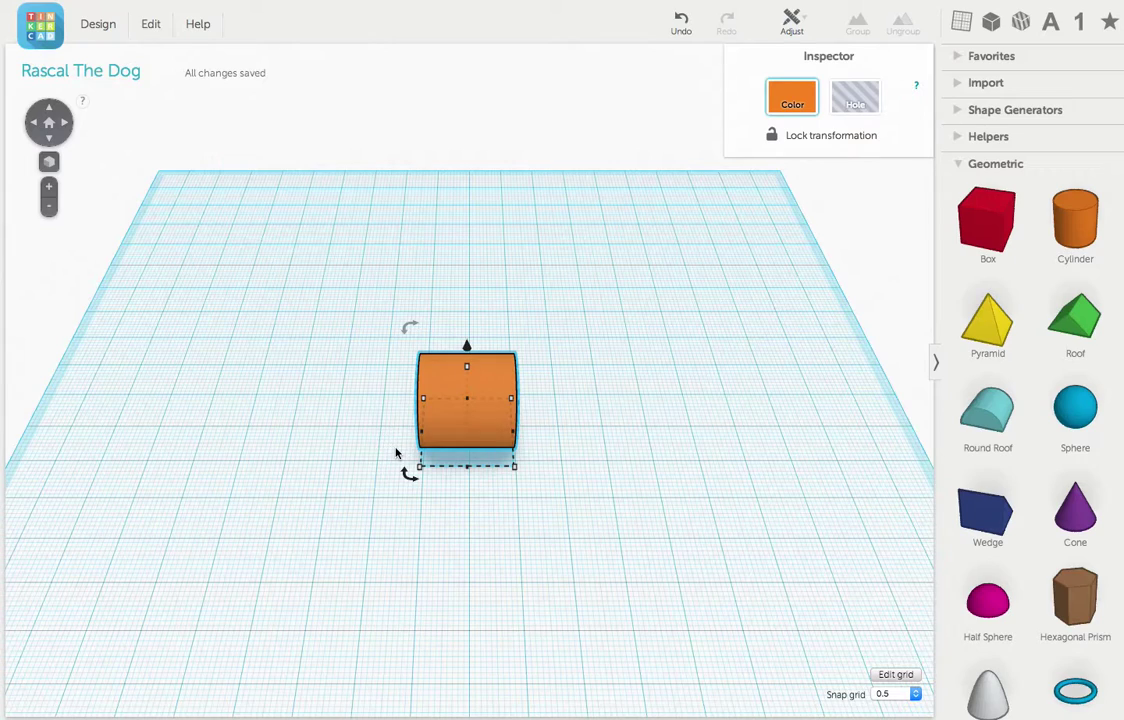
left_click_drag(423, 440, 381, 436)
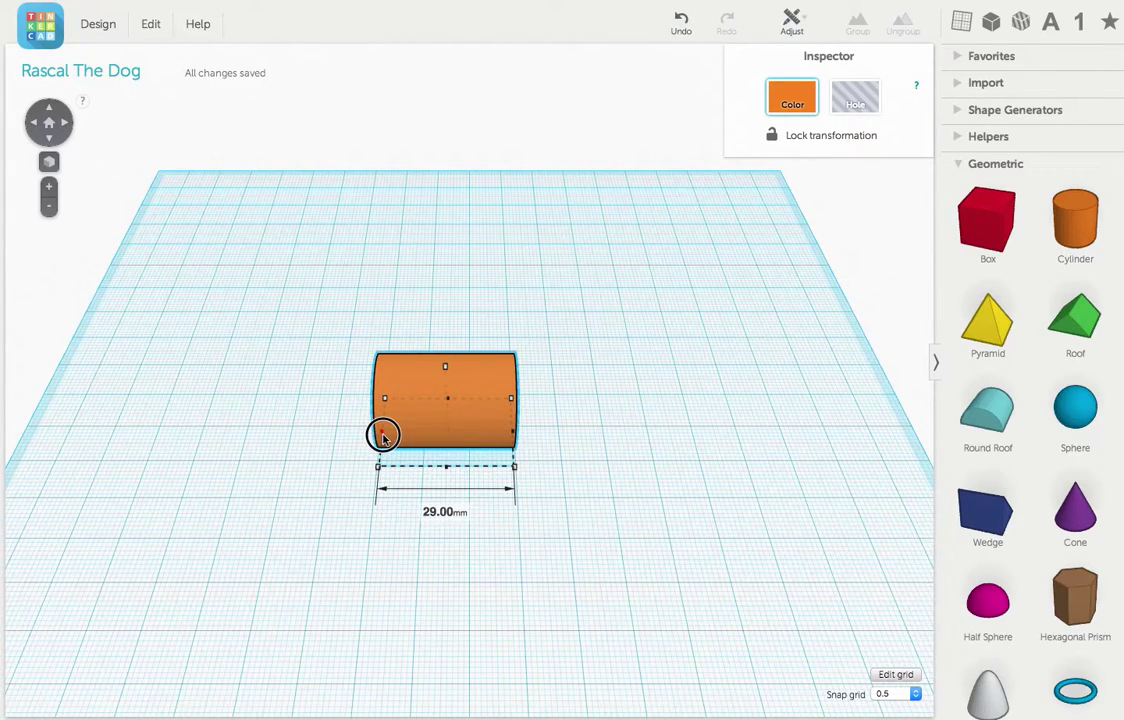
left_click_drag(381, 436, 383, 436)
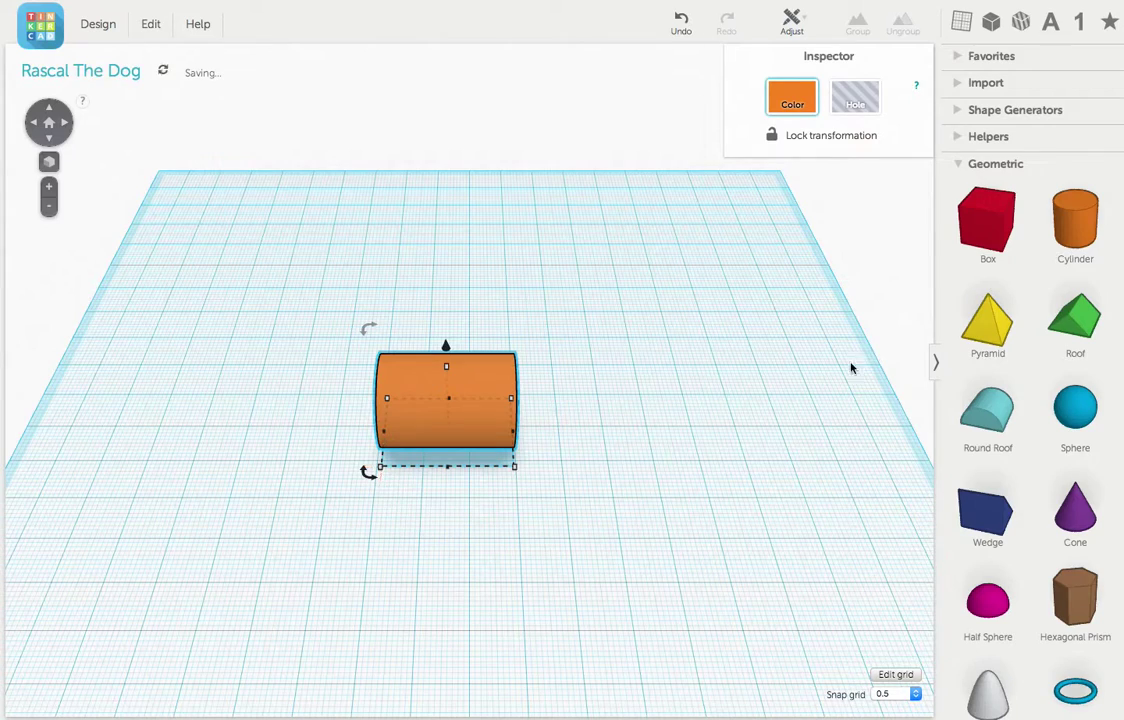
Add a half sphere left of the cylinder, turn it 90° toward the body, and widen it to 11 mm
mouse_move(988, 603)
left_click_drag(988, 604, 330, 428)
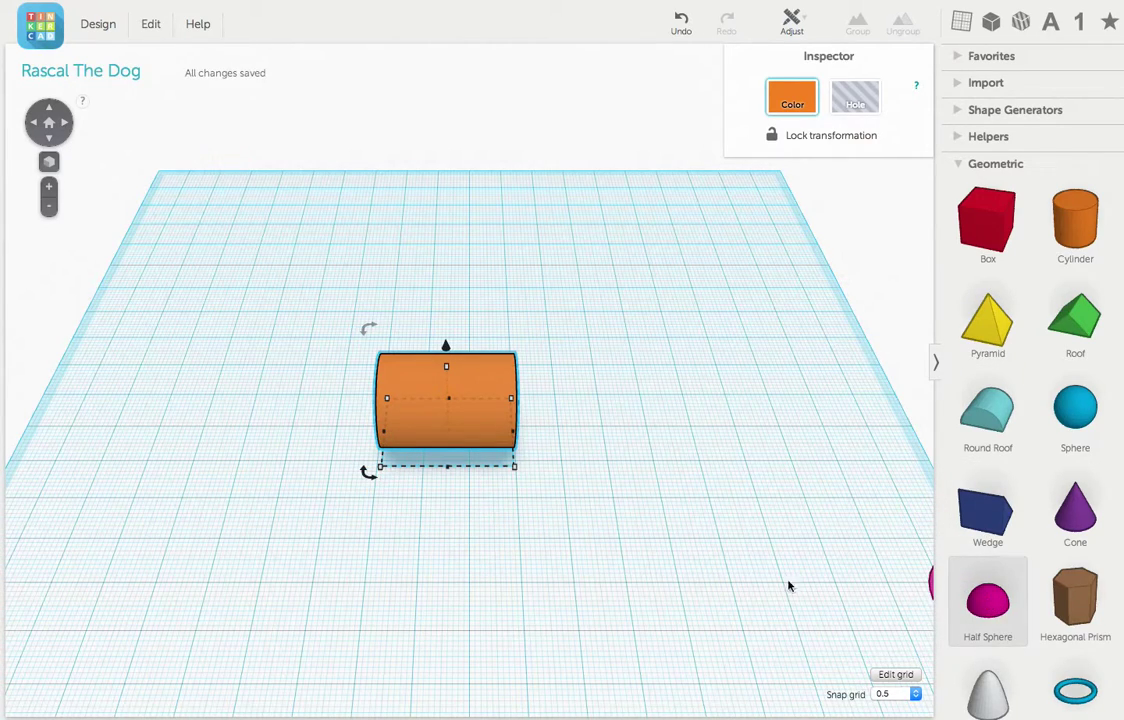
left_click(330, 428)
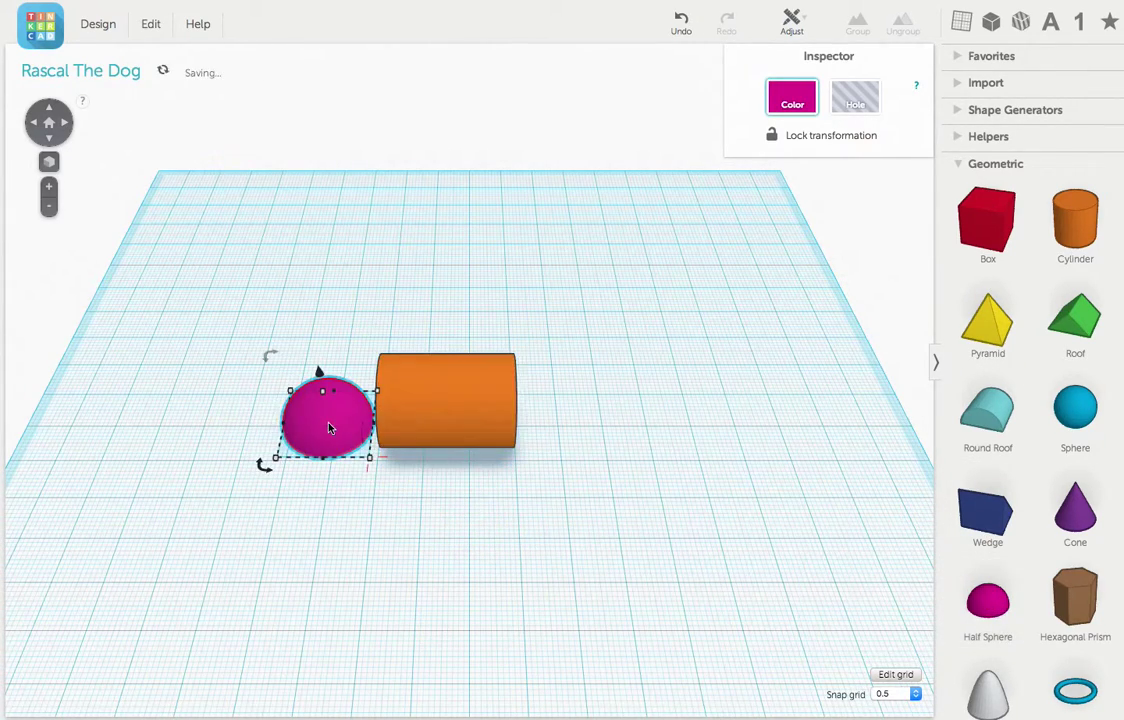
left_click_drag(267, 365, 285, 481)
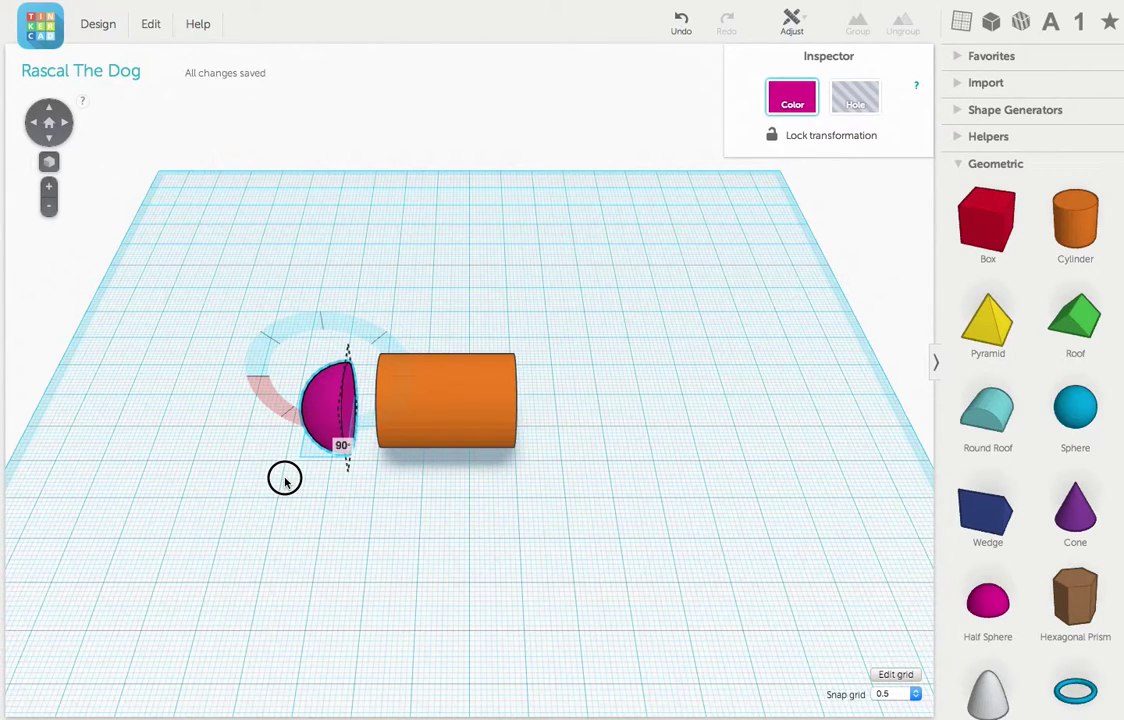
left_click_drag(285, 481, 285, 481)
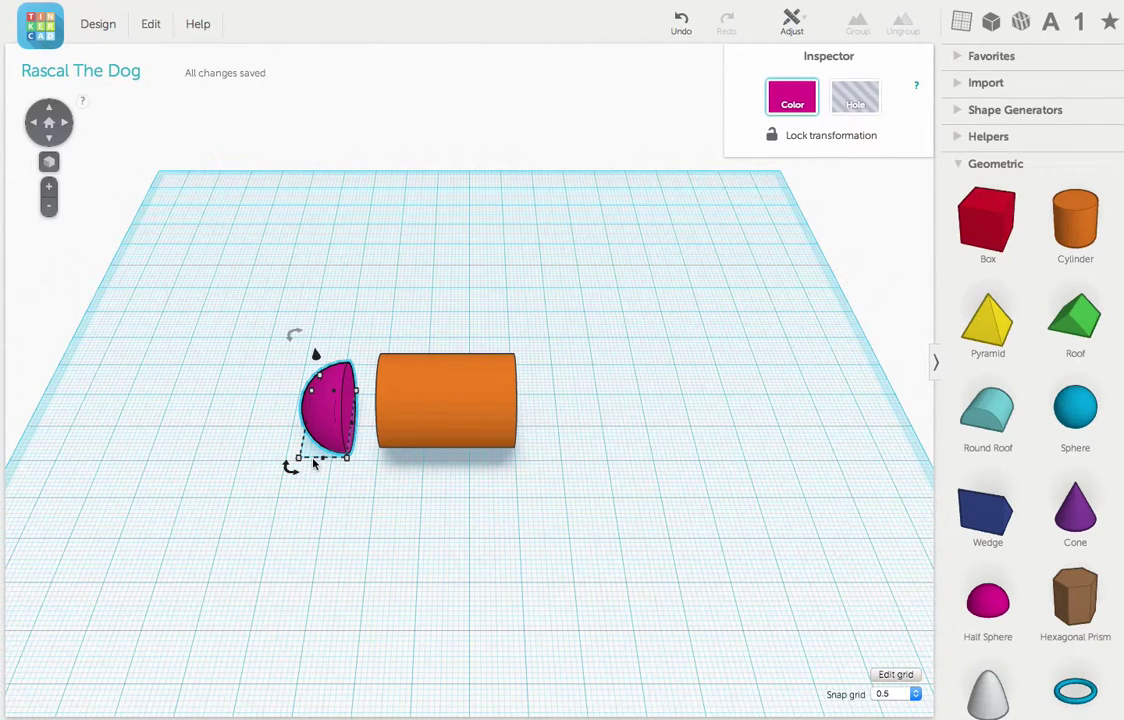
scroll(290, 460, "up", 2)
scroll(285, 462, "up", 2)
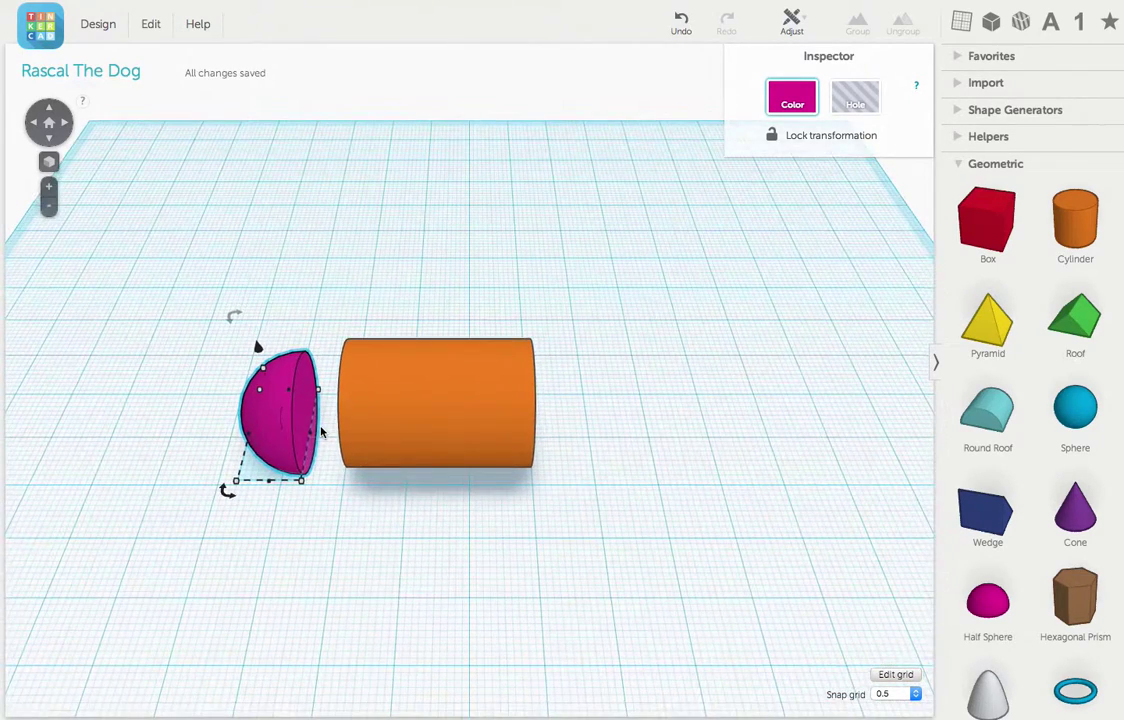
scroll(395, 437, "up", 1)
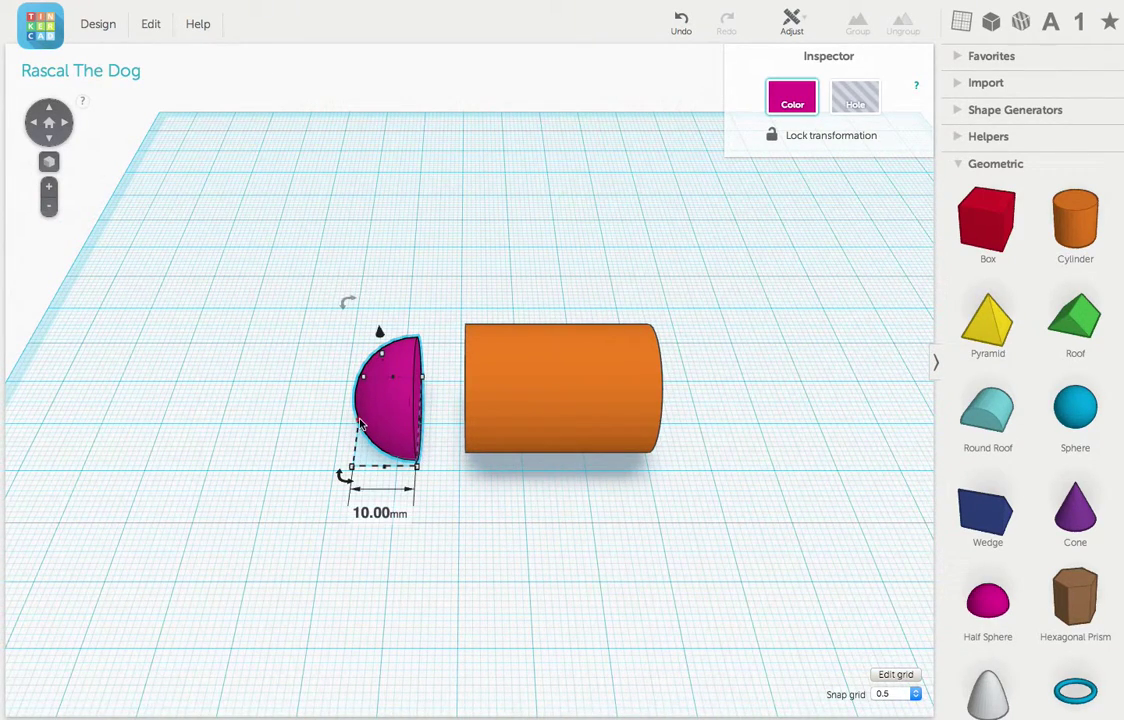
left_click_drag(358, 424, 351, 421)
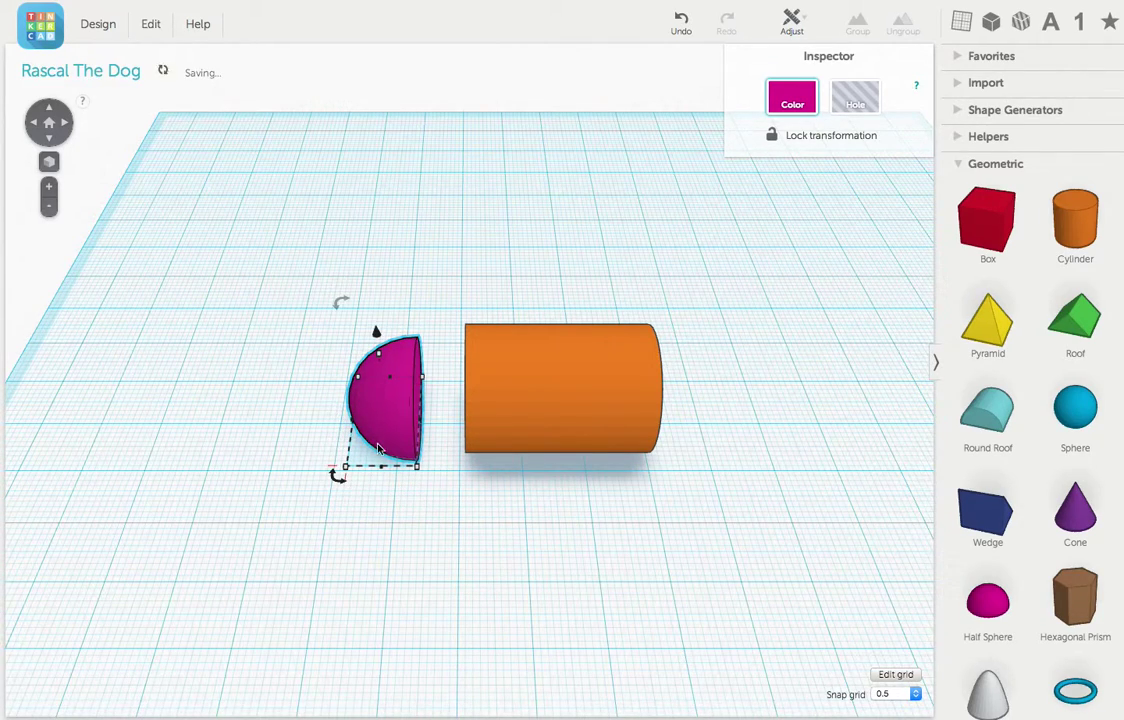
left_click(559, 497)
left_click_drag(559, 497, 346, 379)
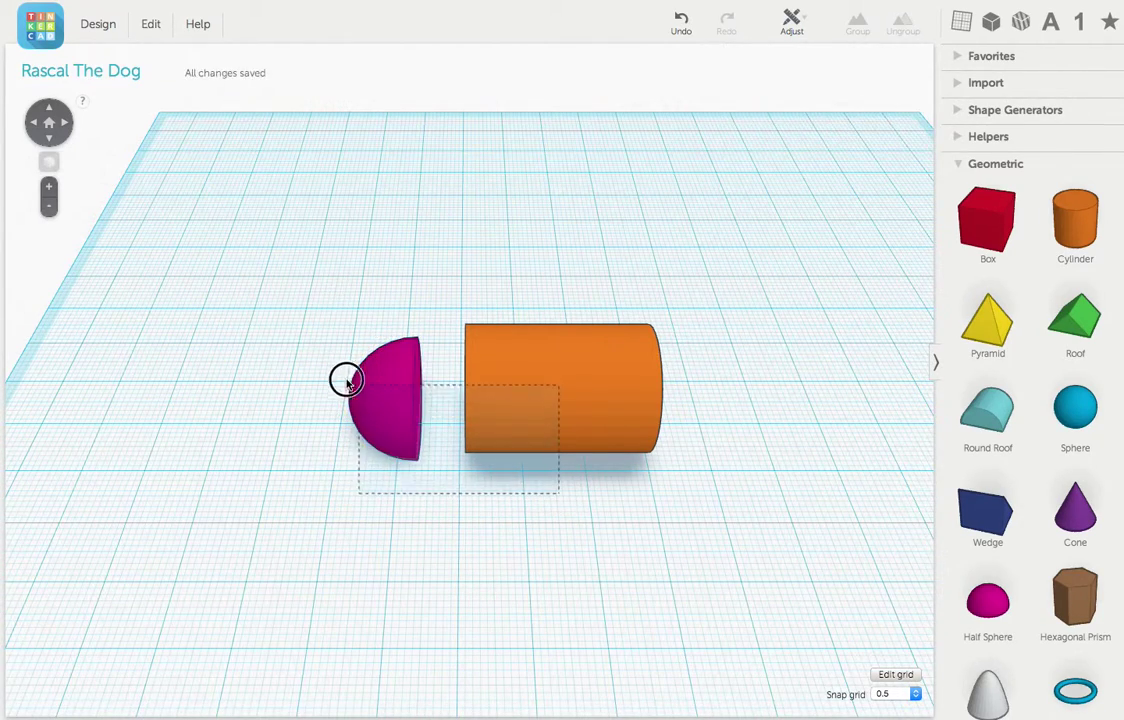
Align the two shapes along their left edges and set the snap grid to 5.0
left_click(792, 22)
left_click(798, 50)
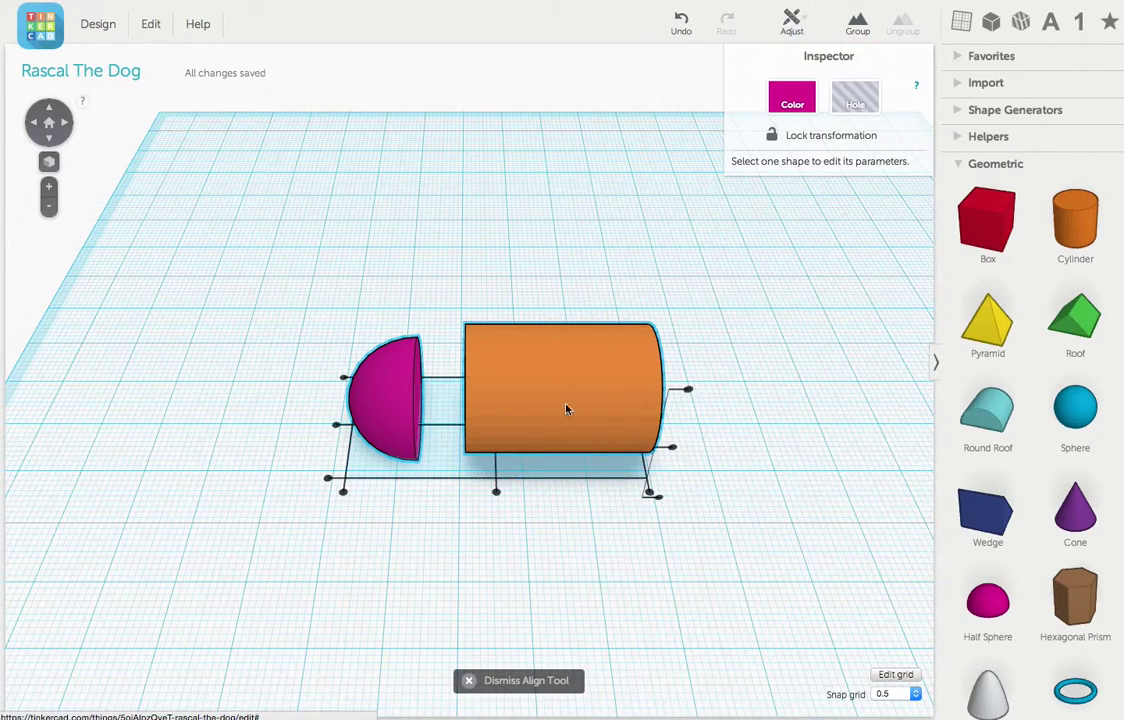
left_click(343, 492)
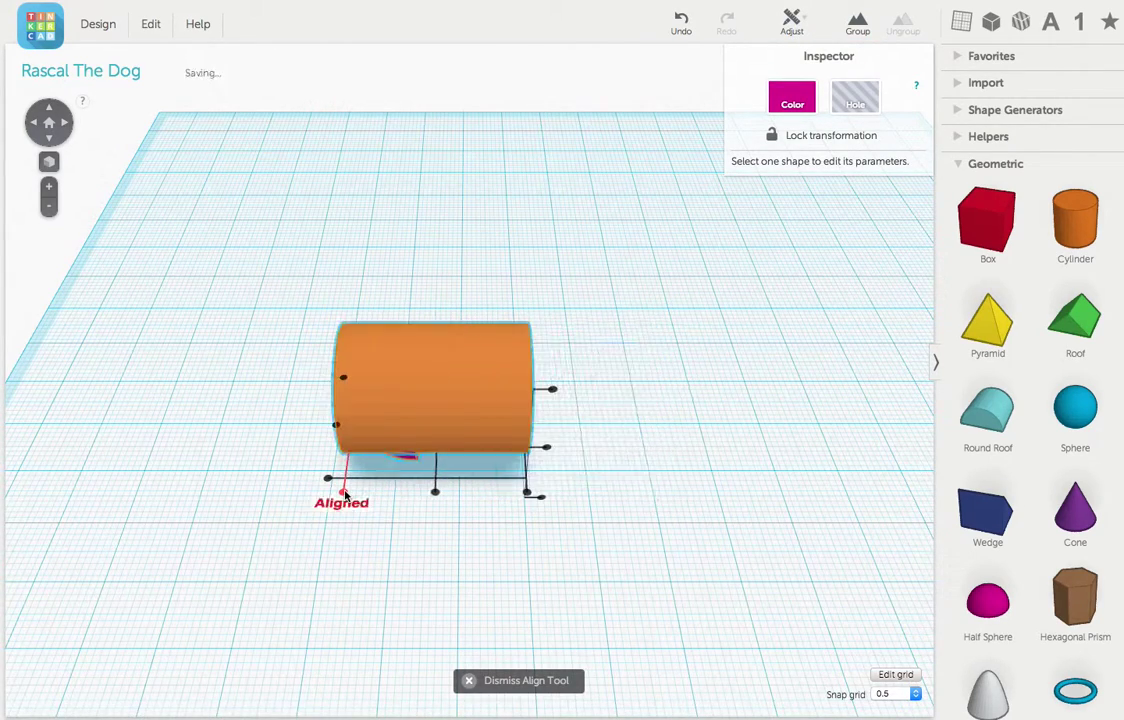
left_click(895, 695)
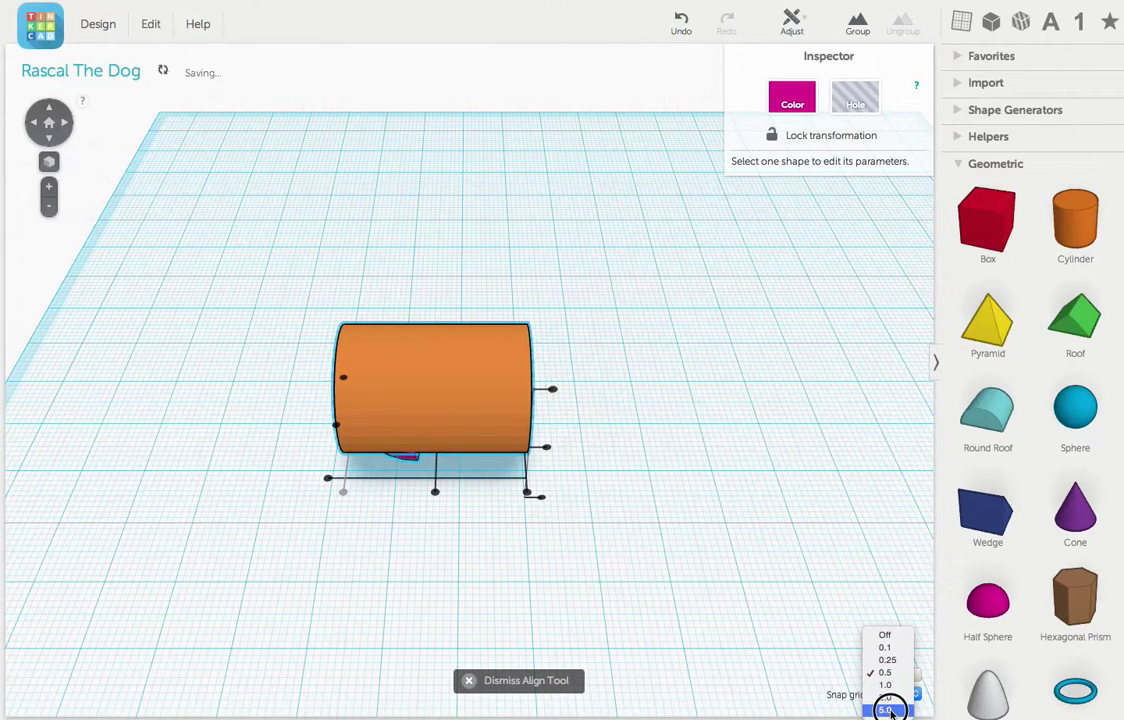
left_click(888, 710)
left_click(489, 491)
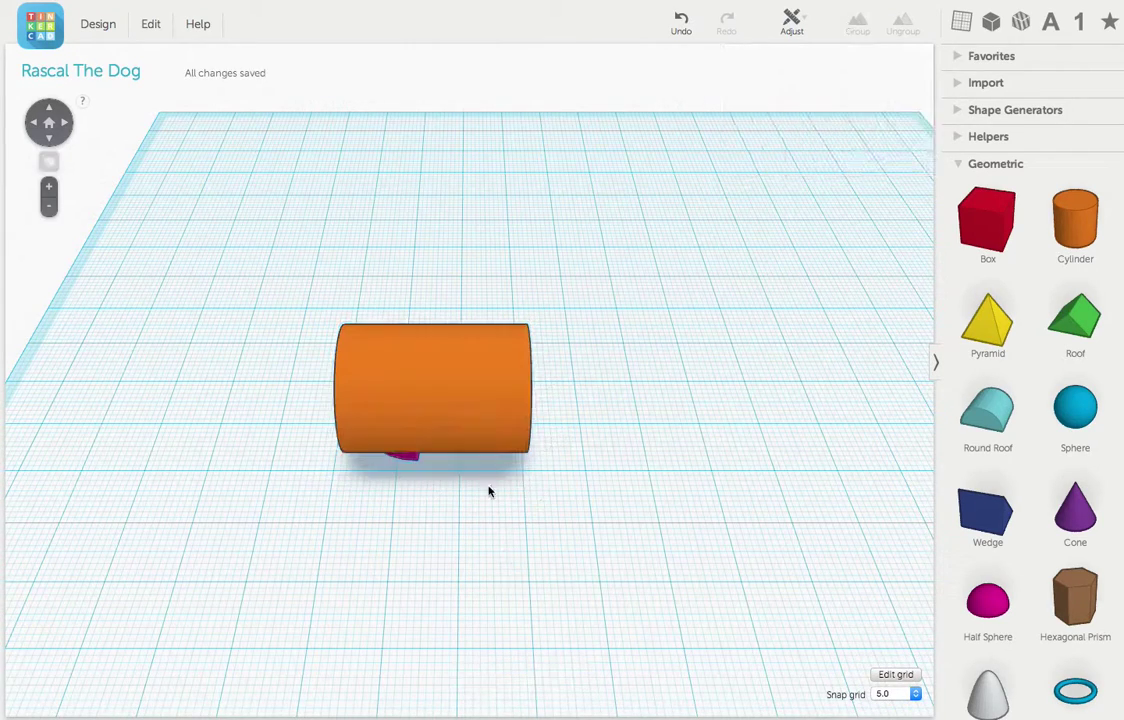
Nudge the cylinder right over the half sphere, with the snap grid set to 1.0
left_click(473, 381)
key("Right")
key("Right")
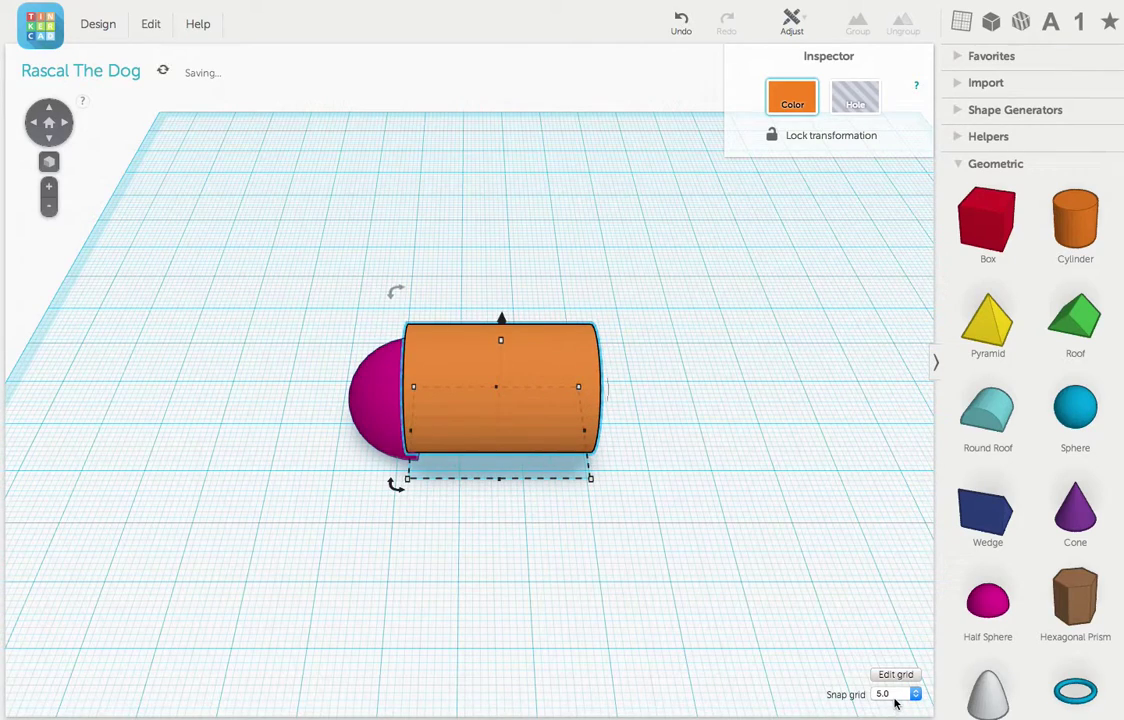
left_click(893, 695)
left_click(886, 667)
key("Right")
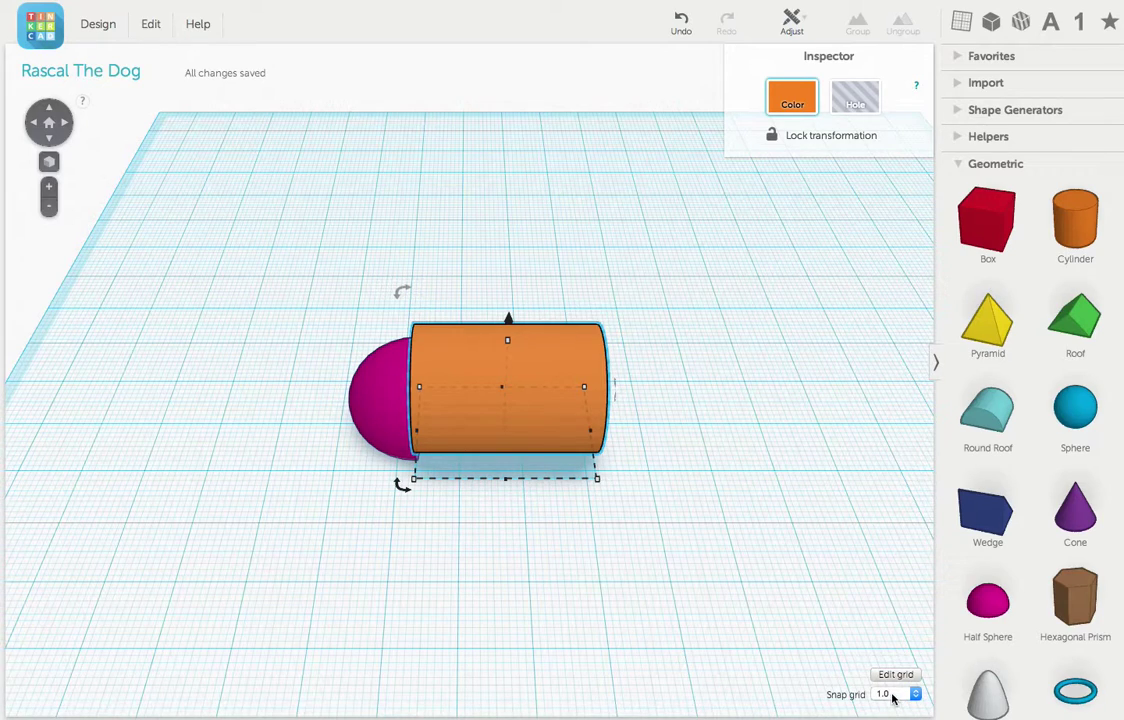
left_click(548, 617)
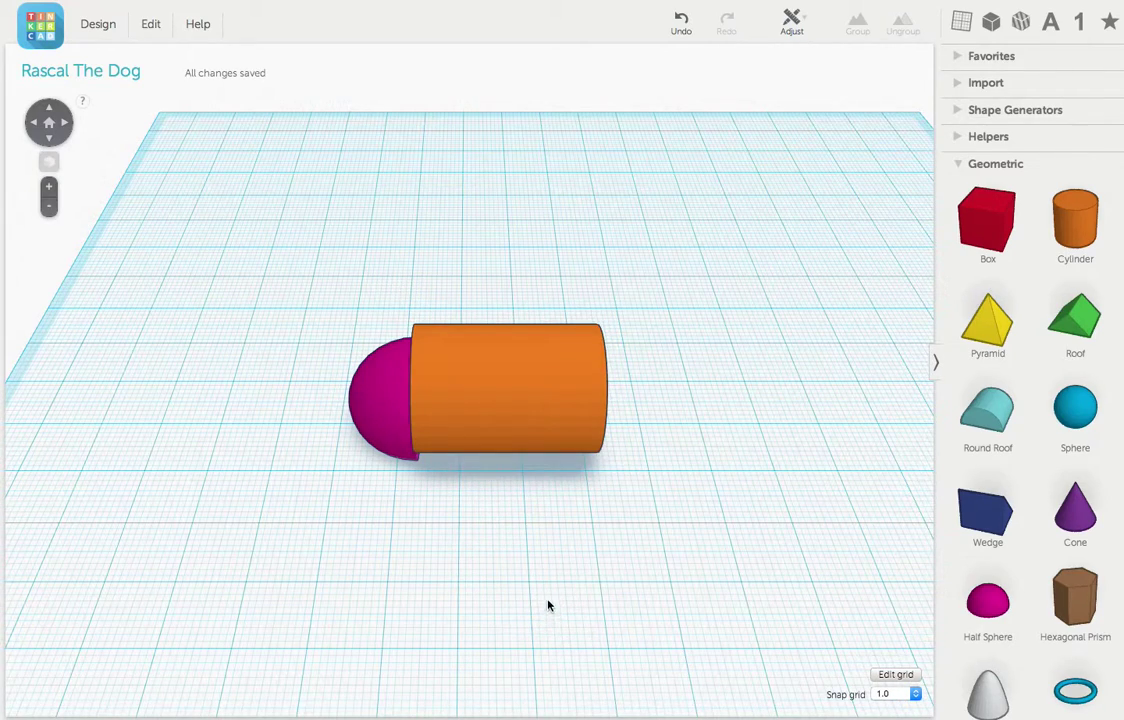
Duplicate the half sphere, turn it 180°, and move it to the cylinder's right end
left_click(365, 440)
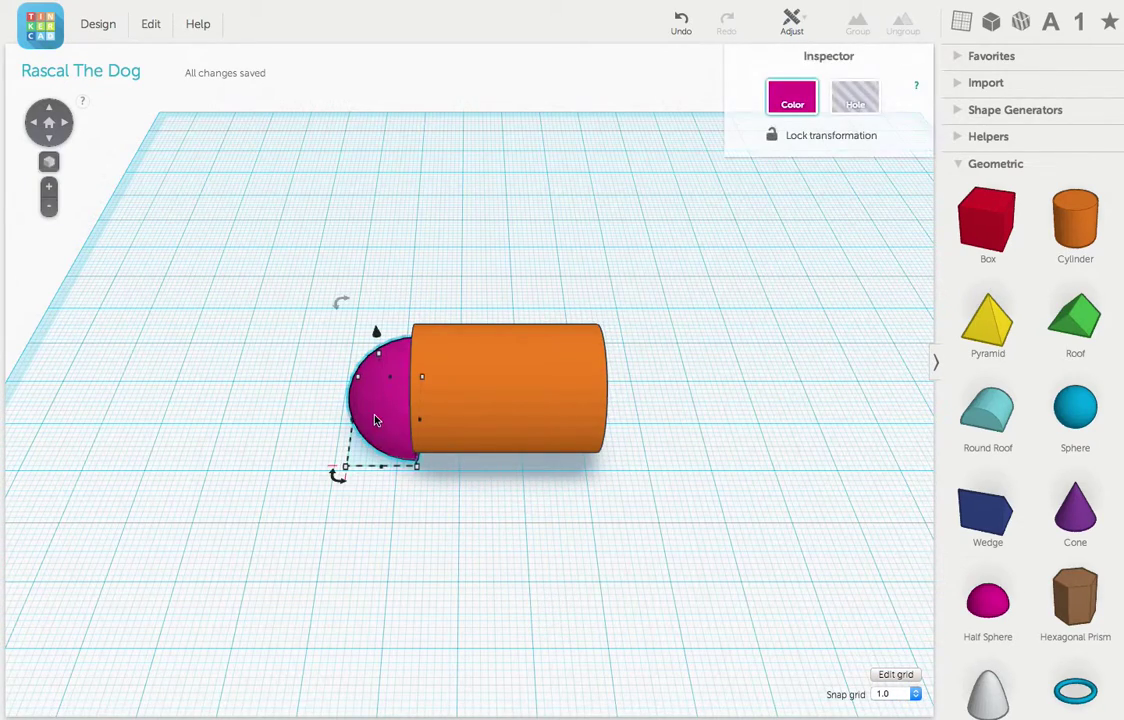
left_click(155, 24)
left_click(146, 93)
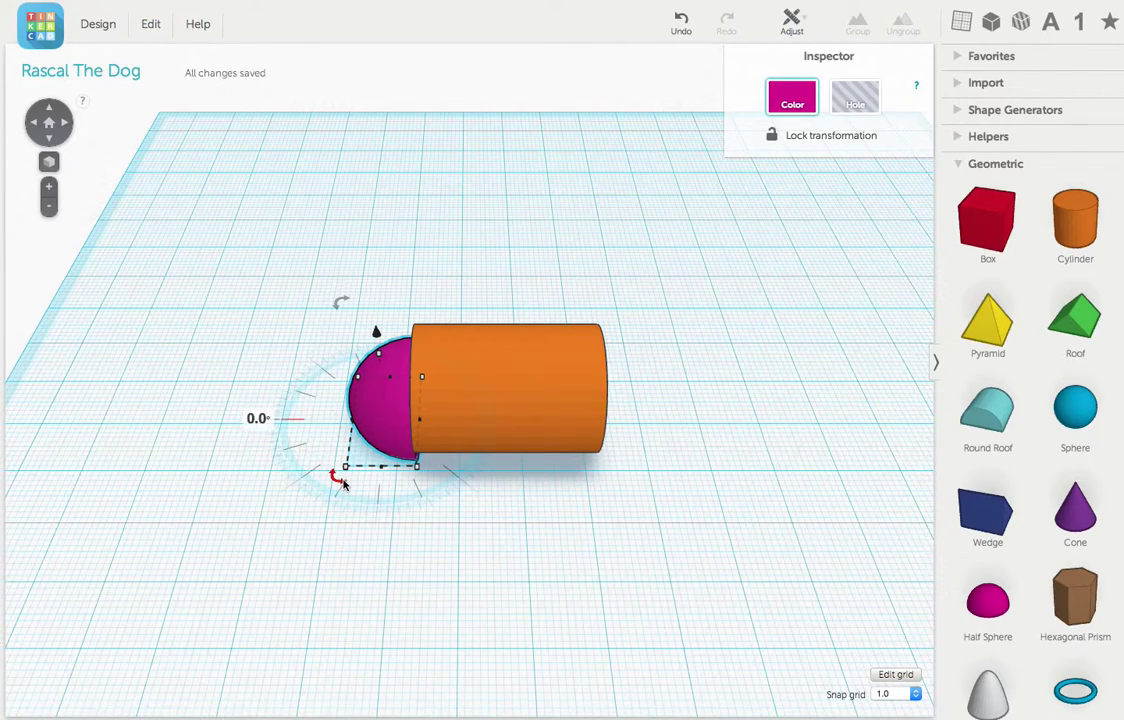
left_click_drag(340, 483, 416, 313)
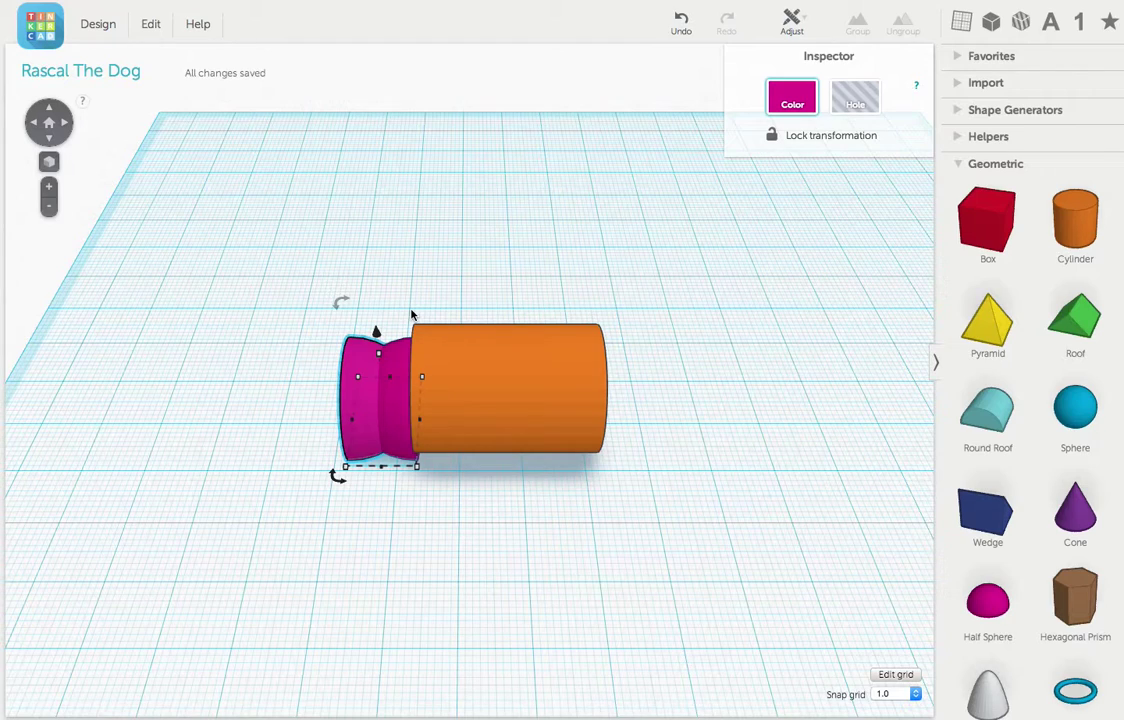
key("Right")
key("Right")
key("Right")
key("Right")
key("Right")
key("Right")
key("Right")
key("Right")
key("Right")
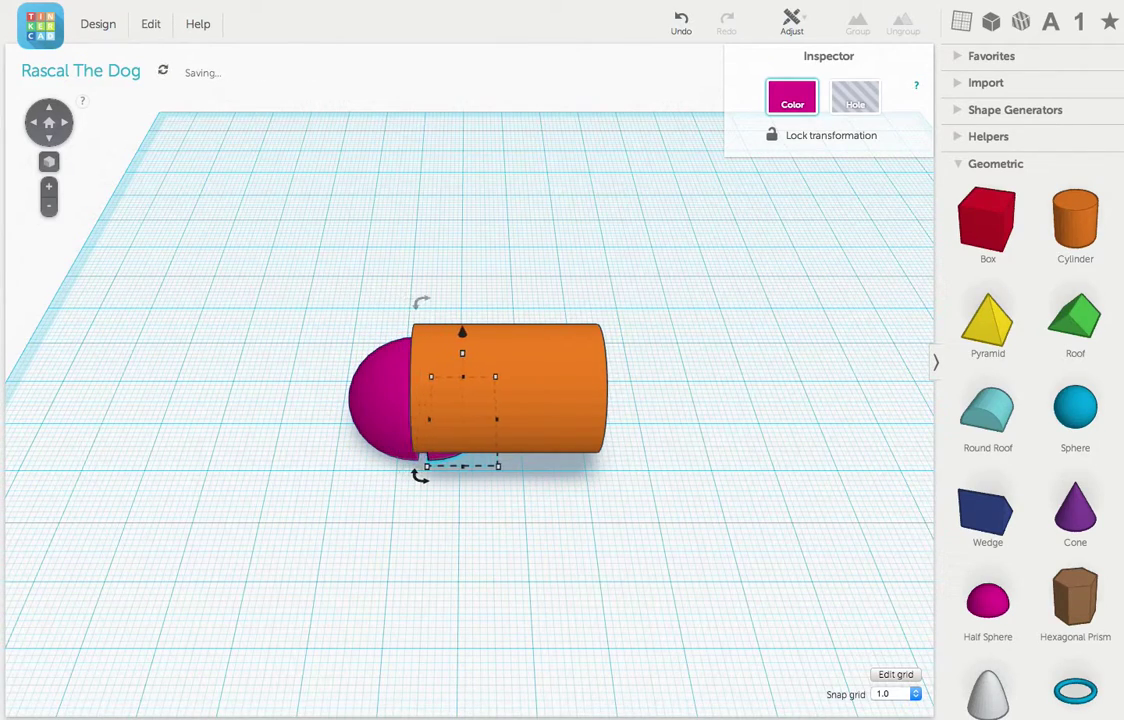
key("Right")
key("Right")
key("Right")
key("Right")
key("Right")
key("Right")
key("Right")
key("Right")
key("Right")
key("Right")
key("Right")
key("Right")
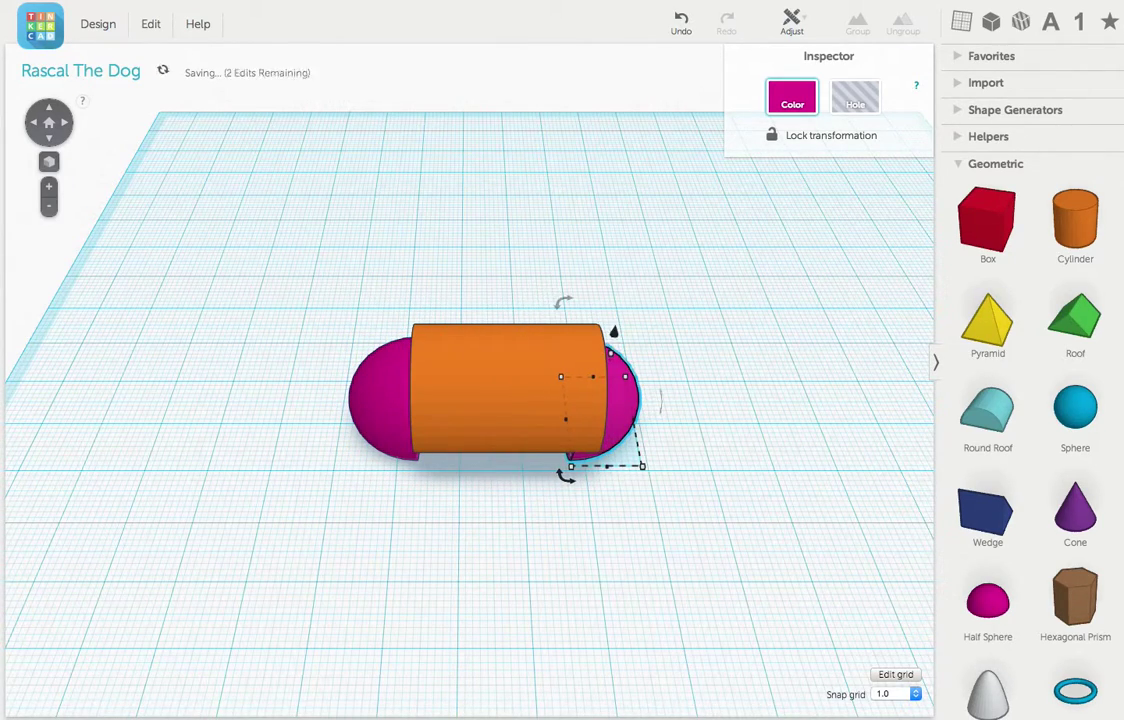
key("Right")
key("Right")
key("Right")
key("Right")
key("Right")
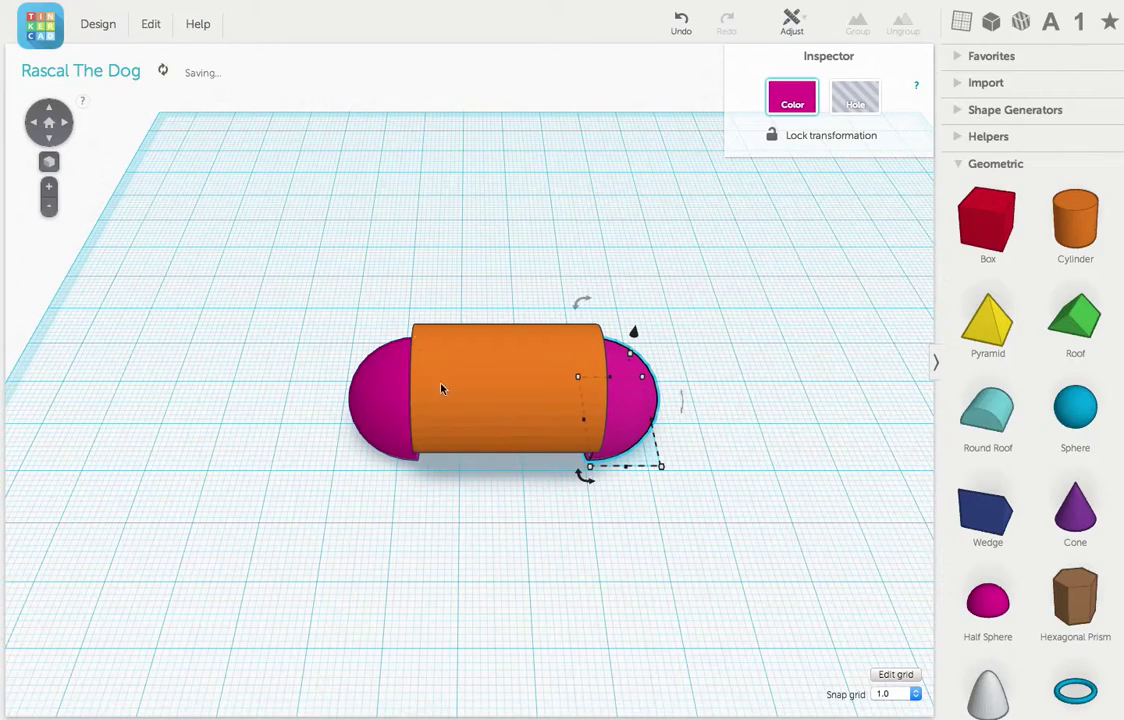
middle_click_drag(441, 389, 349, 411)
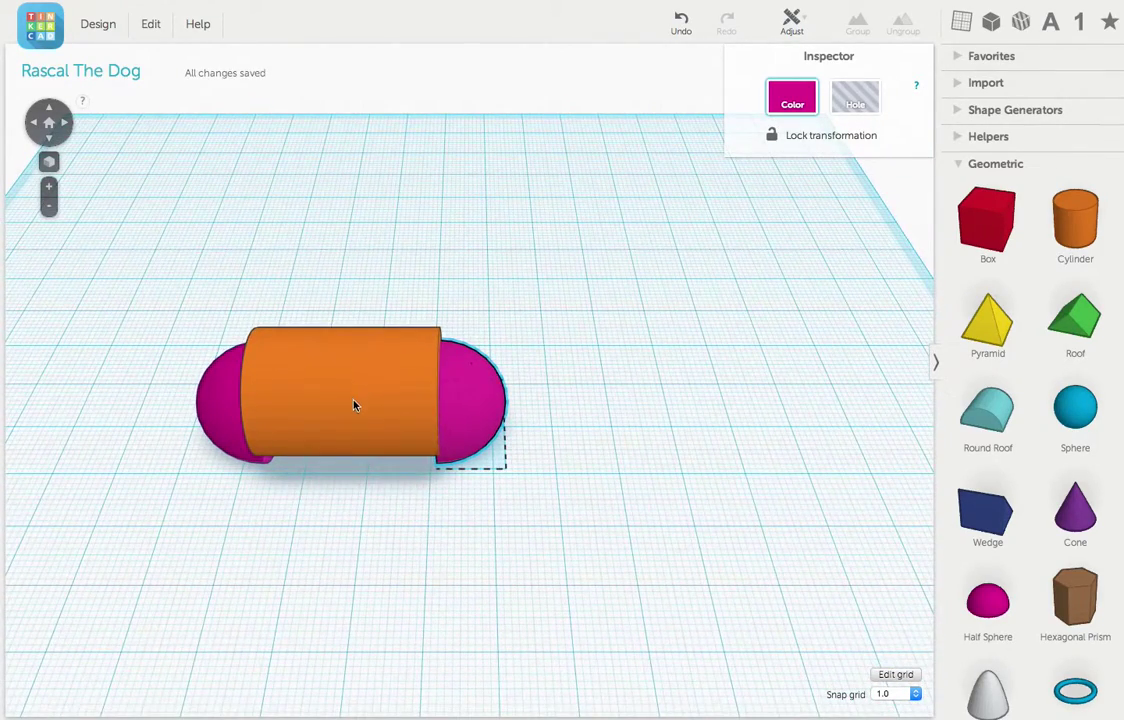
left_click_drag(526, 515, 138, 331)
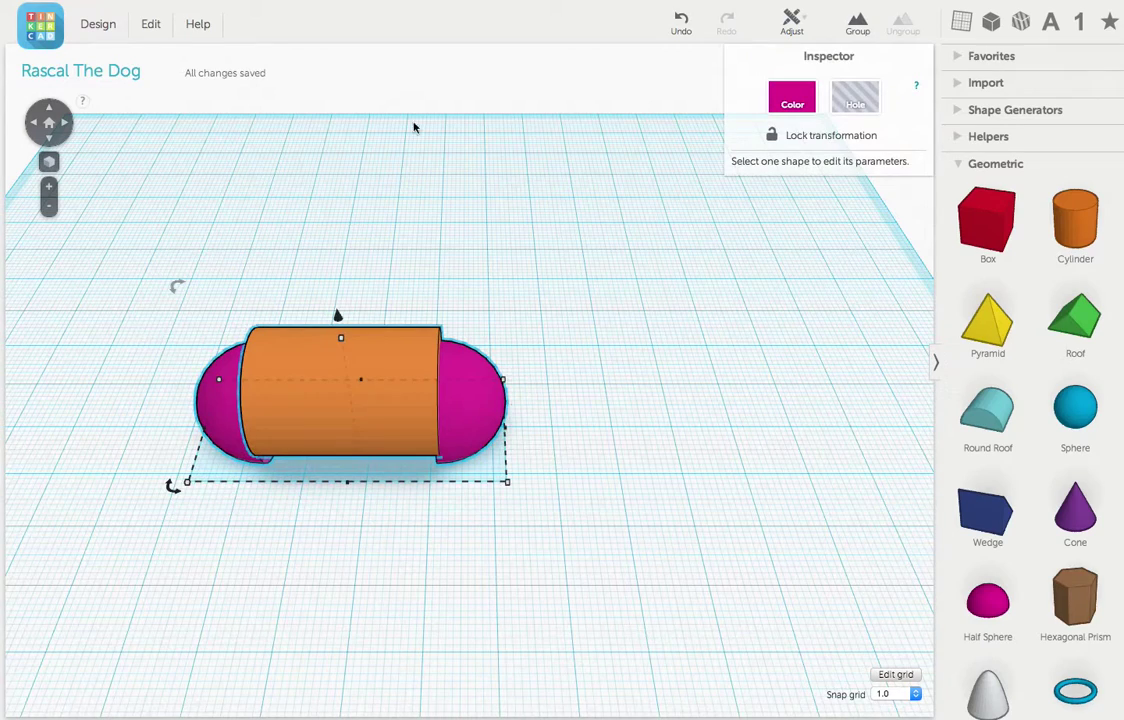
Centre-align the cylinder and both half-spheres along both axes
left_click(791, 22)
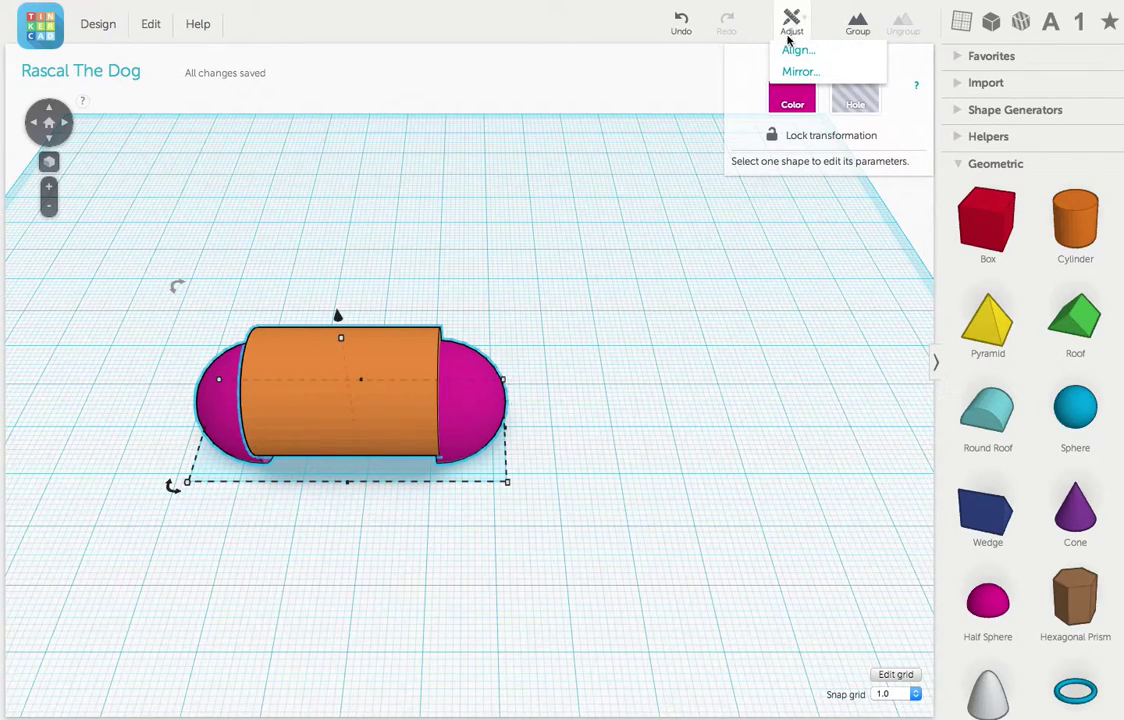
left_click(836, 56)
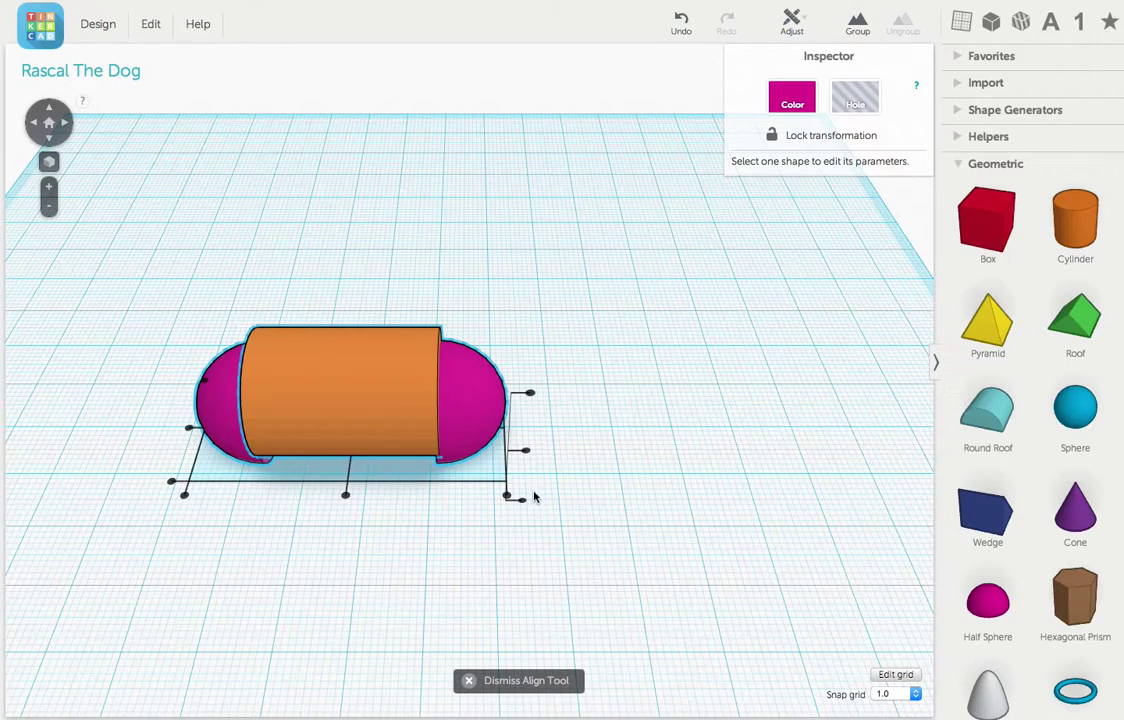
left_click(527, 455)
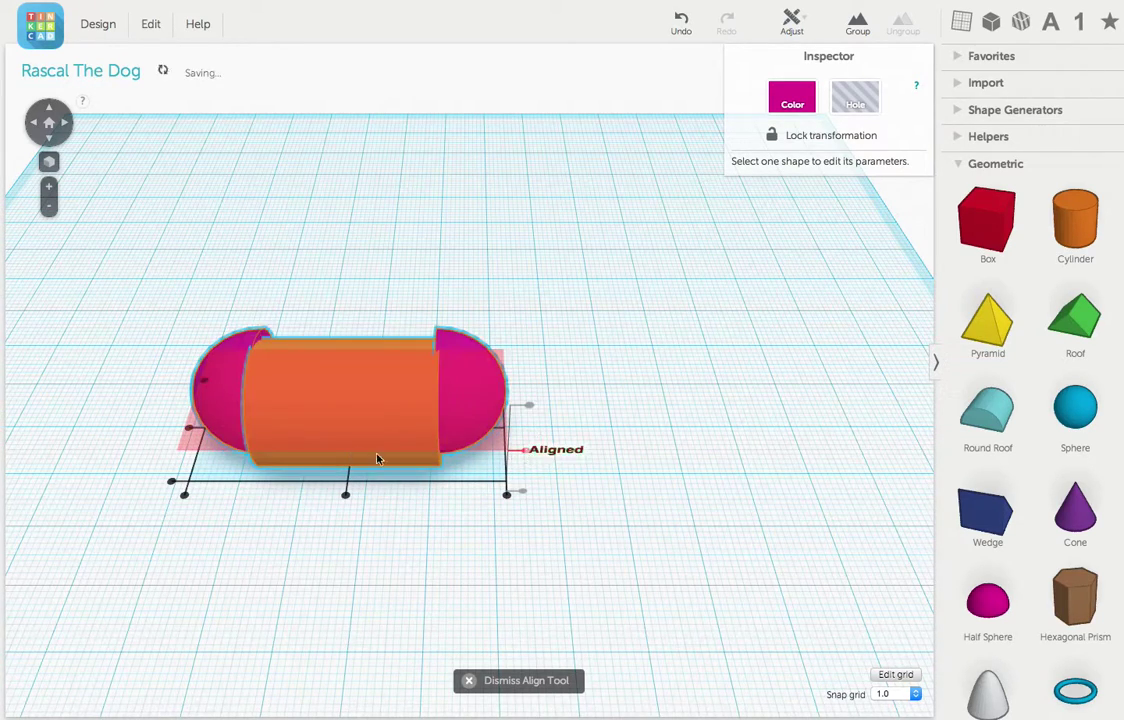
left_click(187, 430)
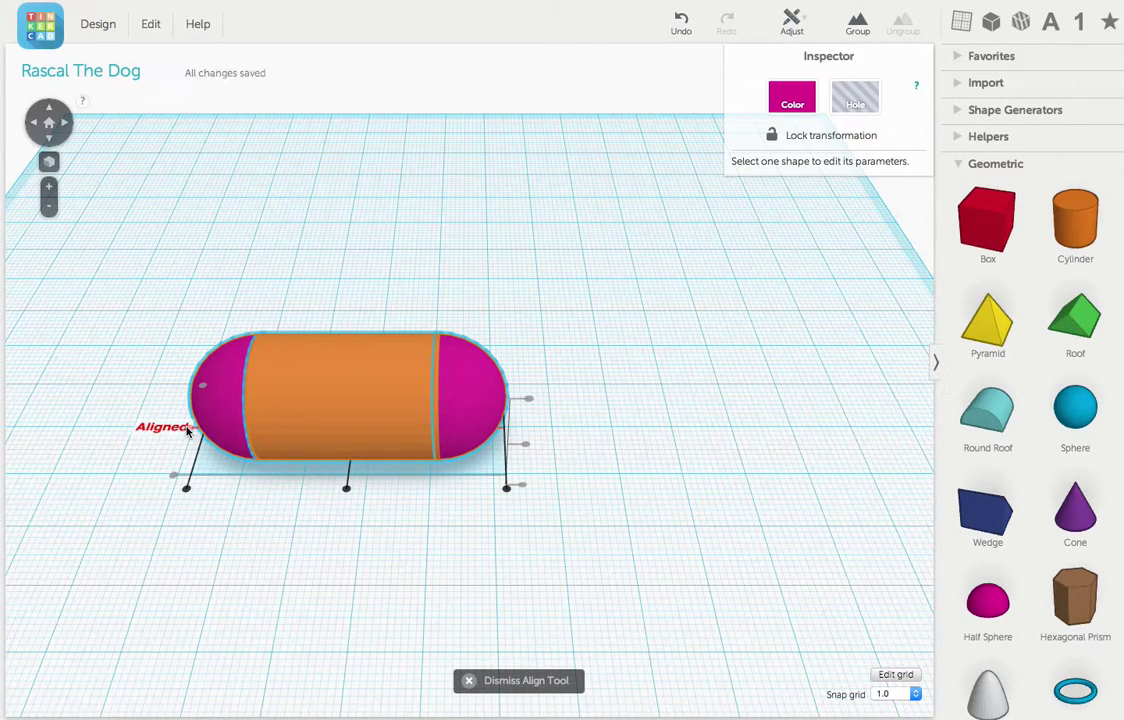
left_click(358, 533)
left_click(465, 400)
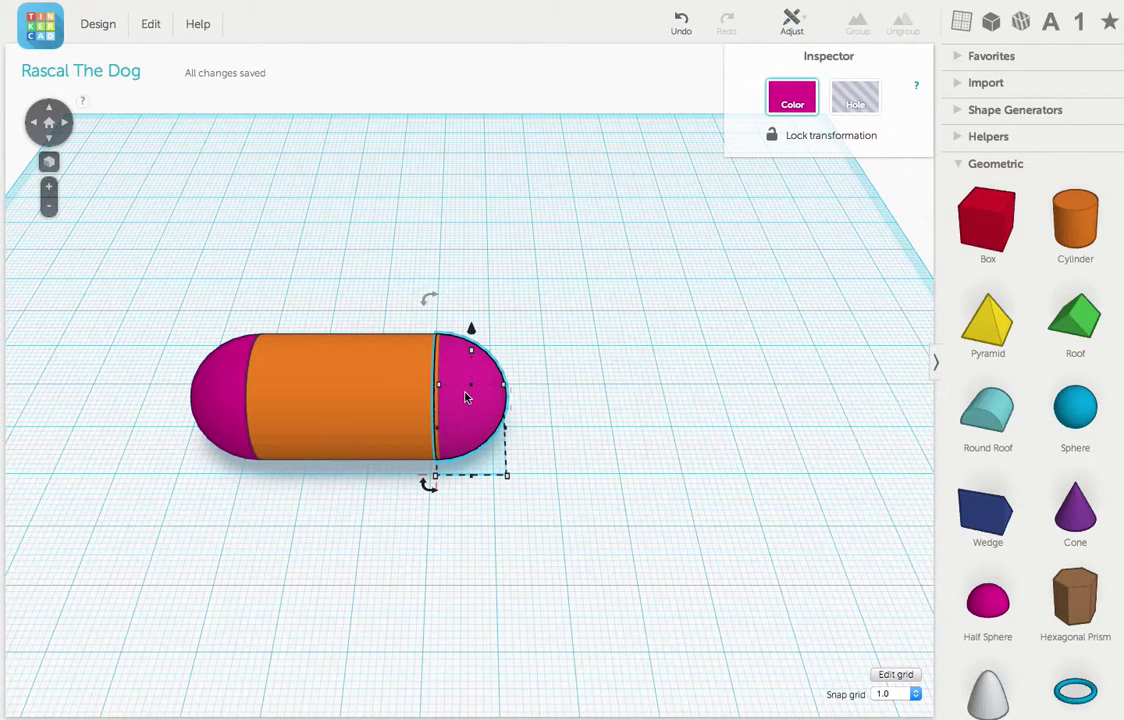
Nudge the right half-sphere flush against the cylinder using a 0.5 snap grid
key("Right")
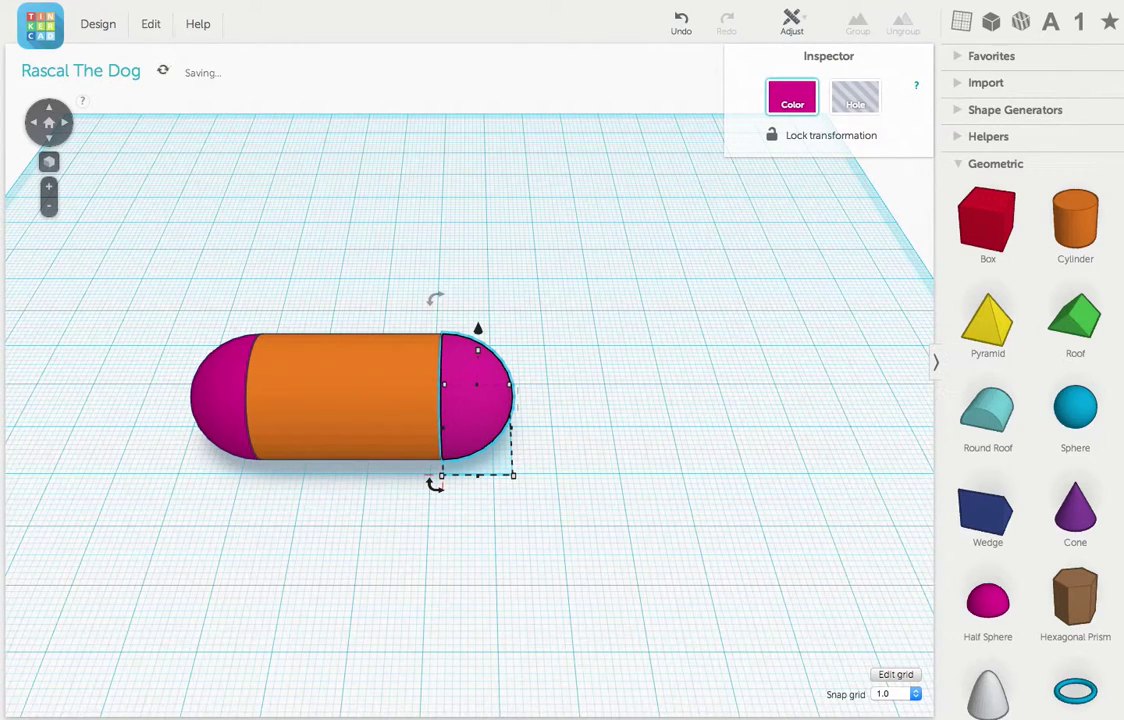
scroll(447, 412, "up", 5)
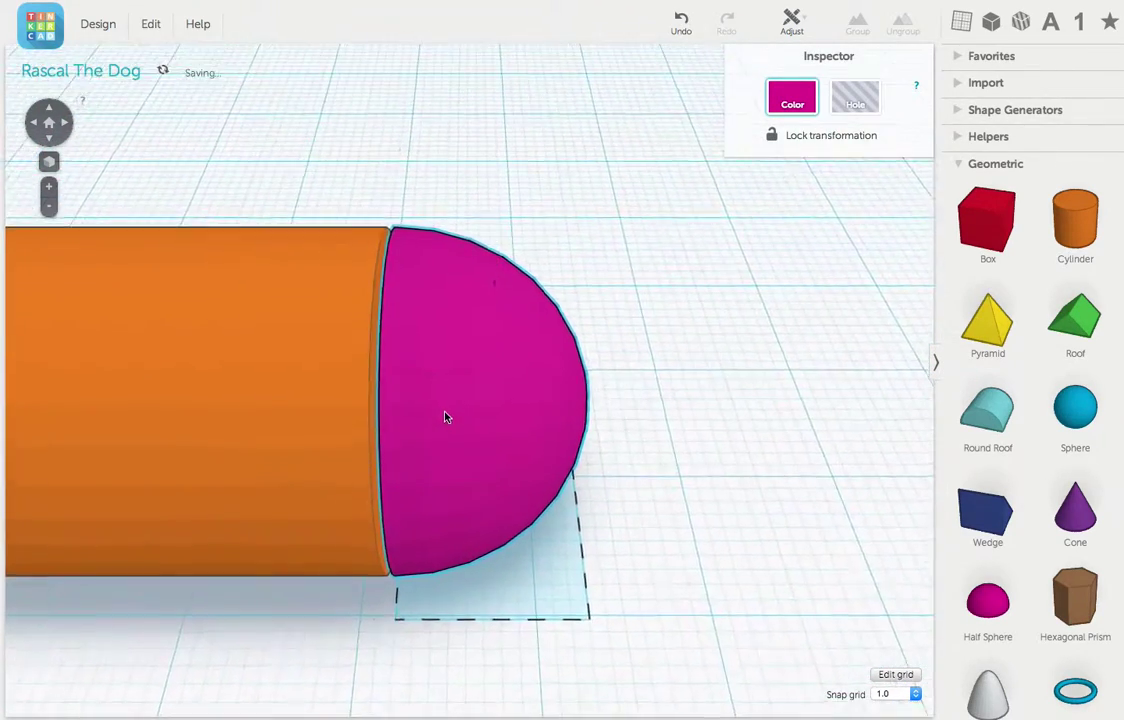
middle_click_drag(447, 417, 560, 424)
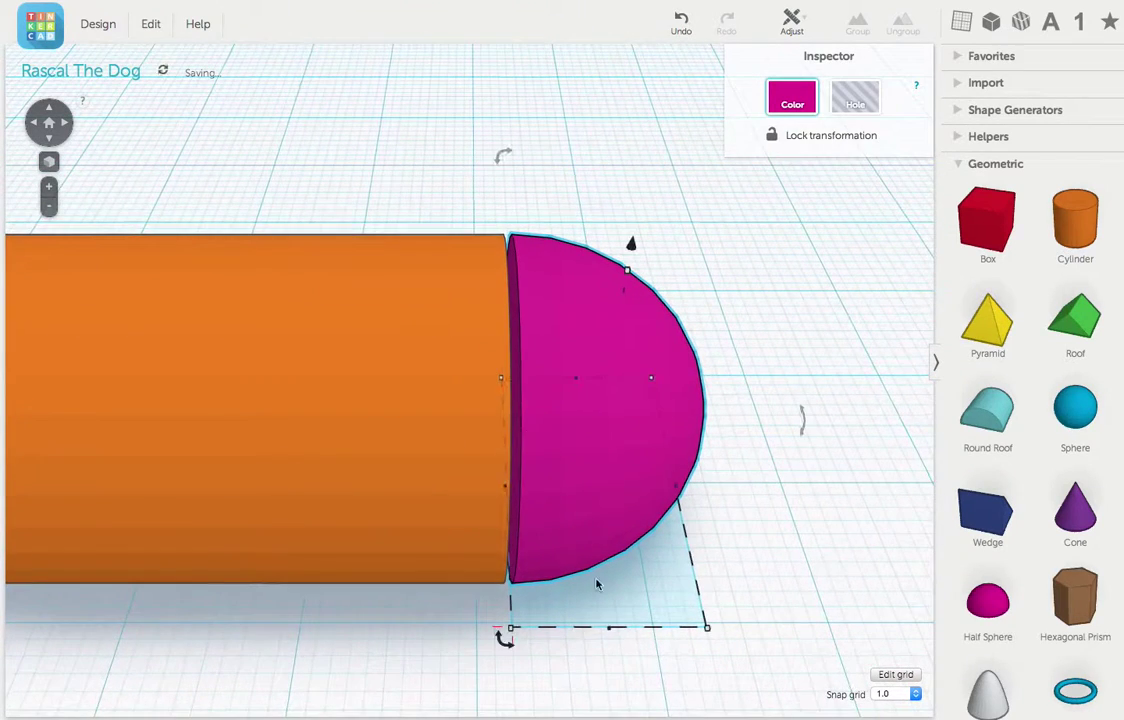
left_click(889, 693)
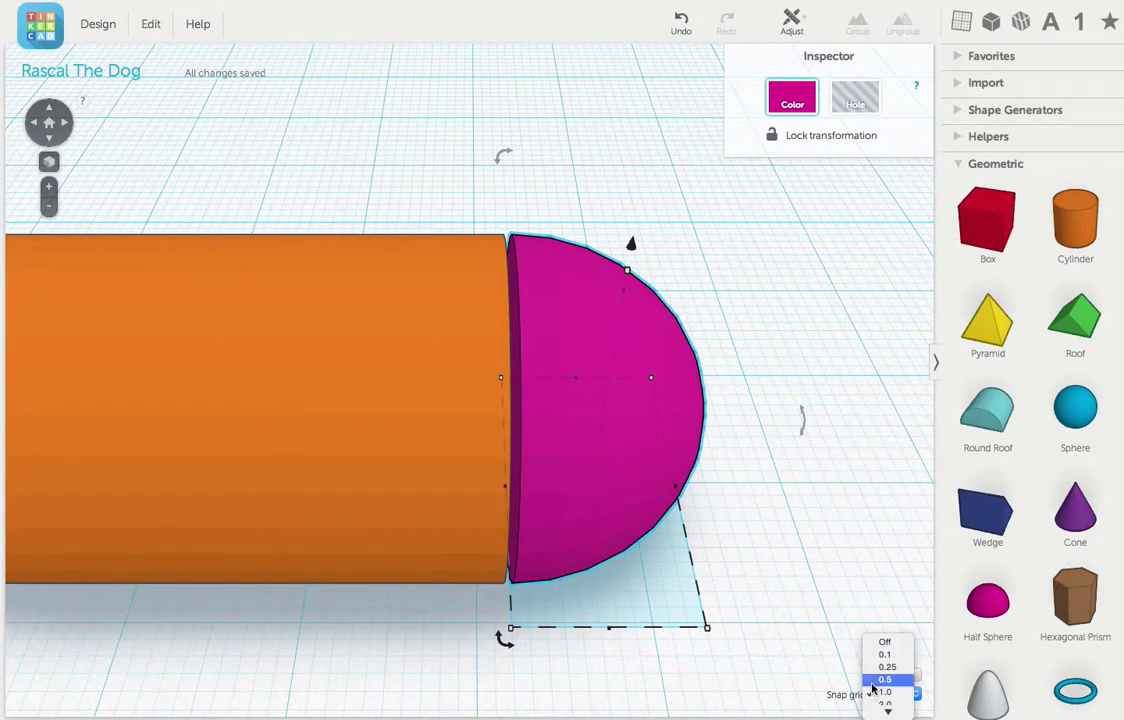
left_click(873, 681)
key("Left")
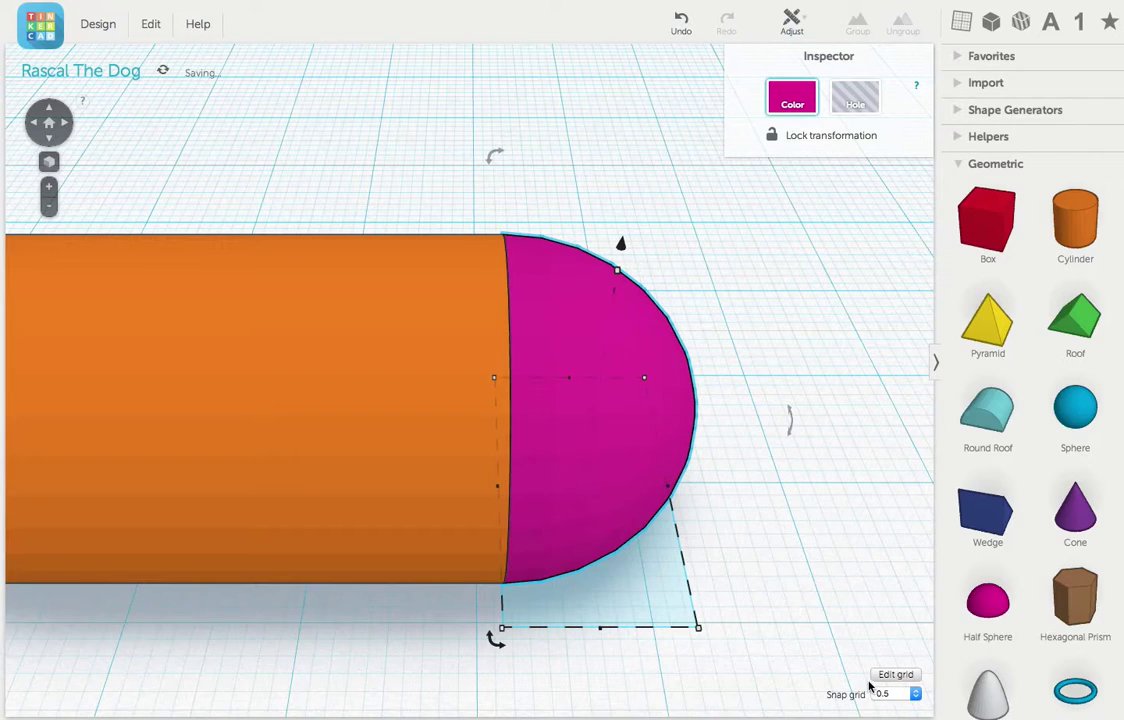
scroll(433, 650, "down", 5)
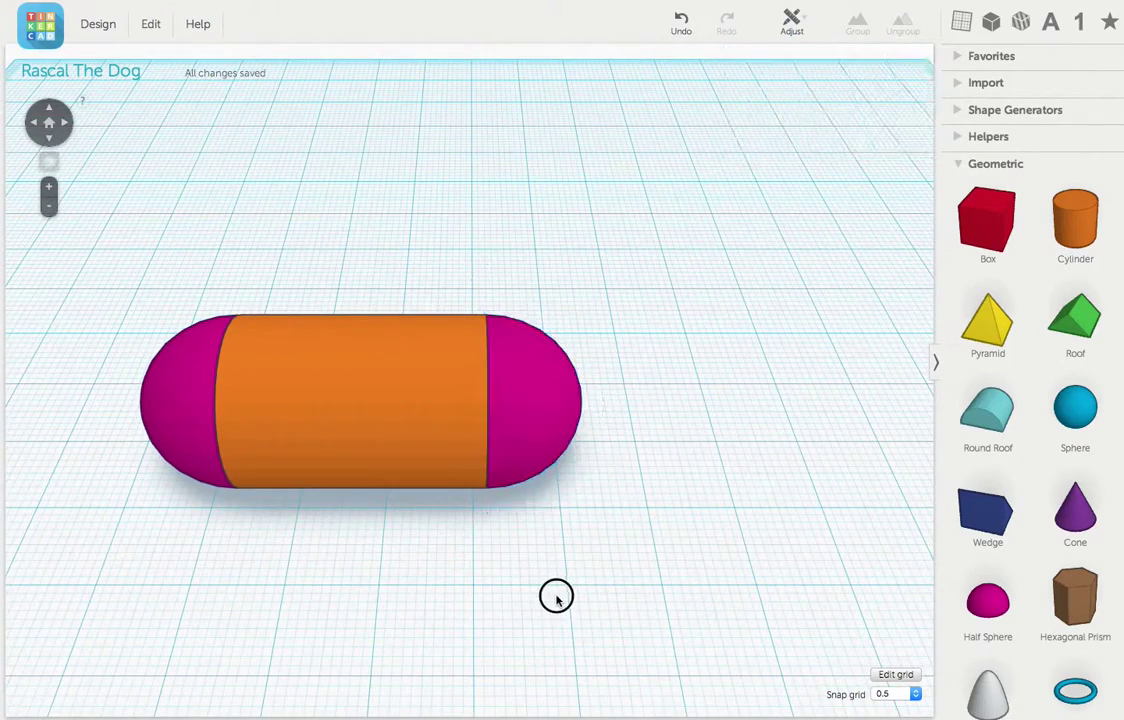
Group the cylinder and both half-spheres and colour the capsule white
left_click_drag(557, 594, 93, 356)
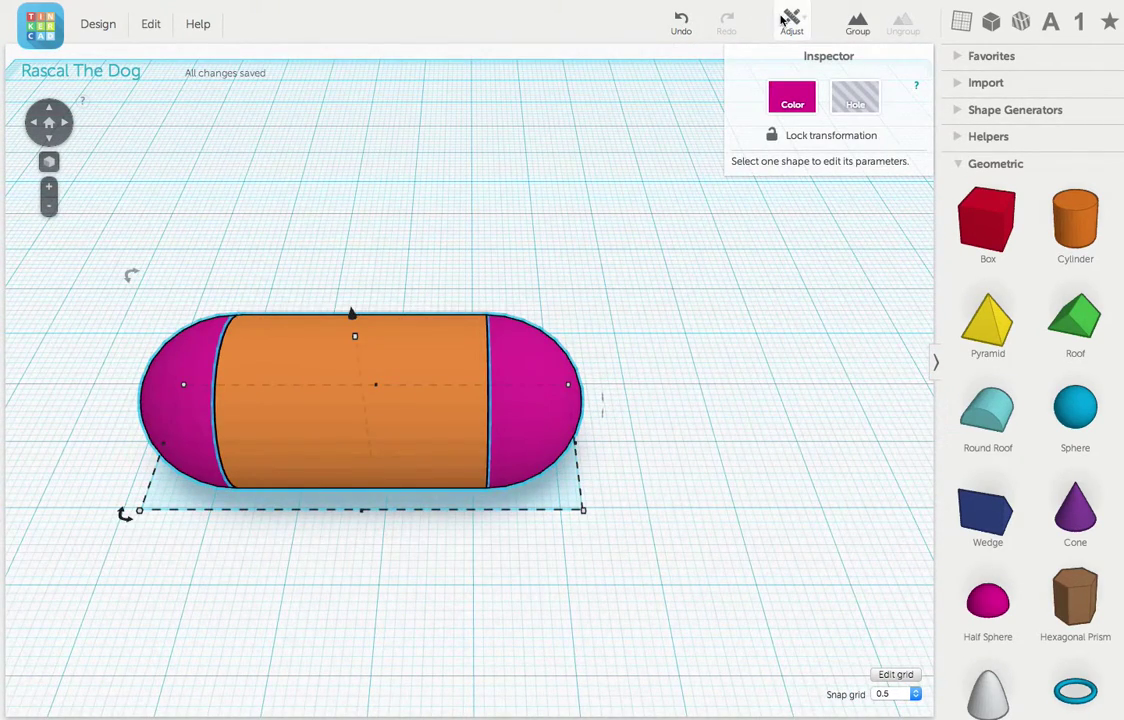
left_click(855, 27)
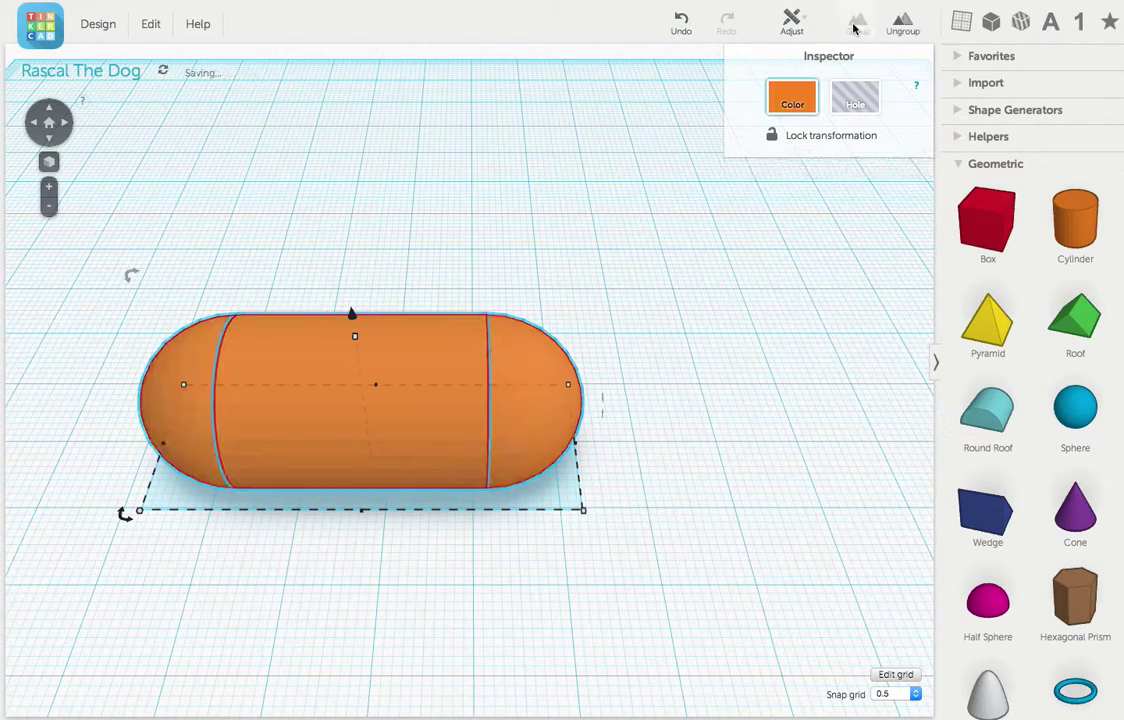
left_click(800, 95)
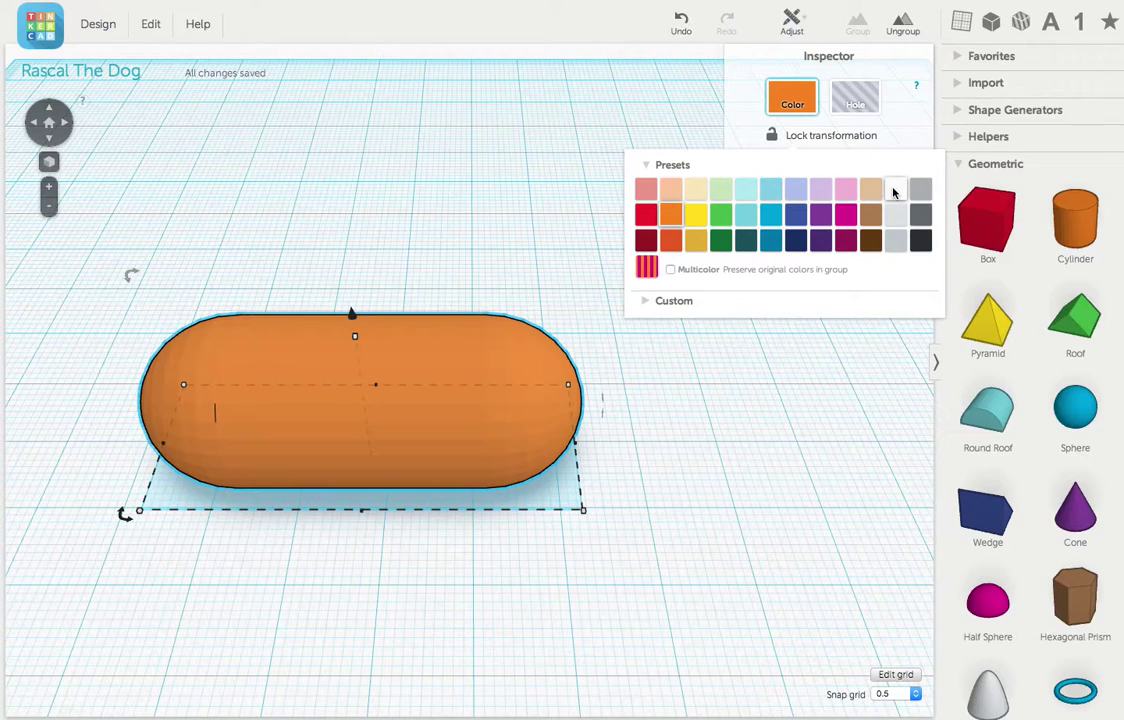
left_click(895, 190)
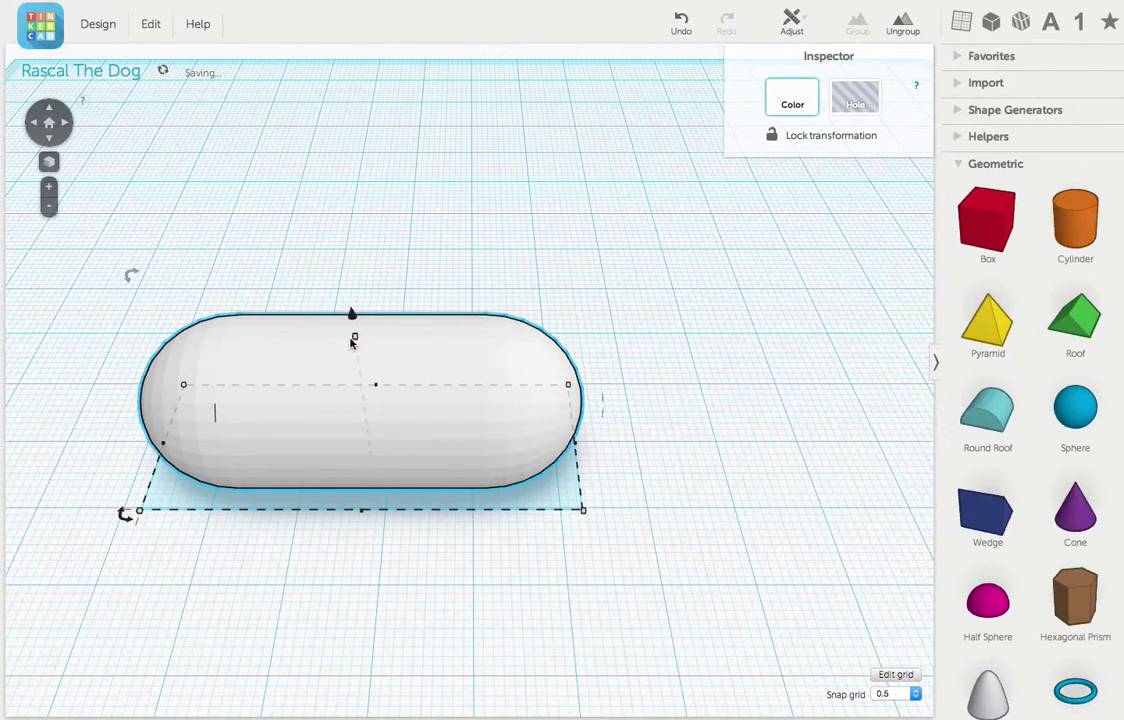
Resize the capsule to 22.00 mm tall and 31.50 mm deep
mouse_move(354, 337)
left_click_drag(354, 339, 351, 305)
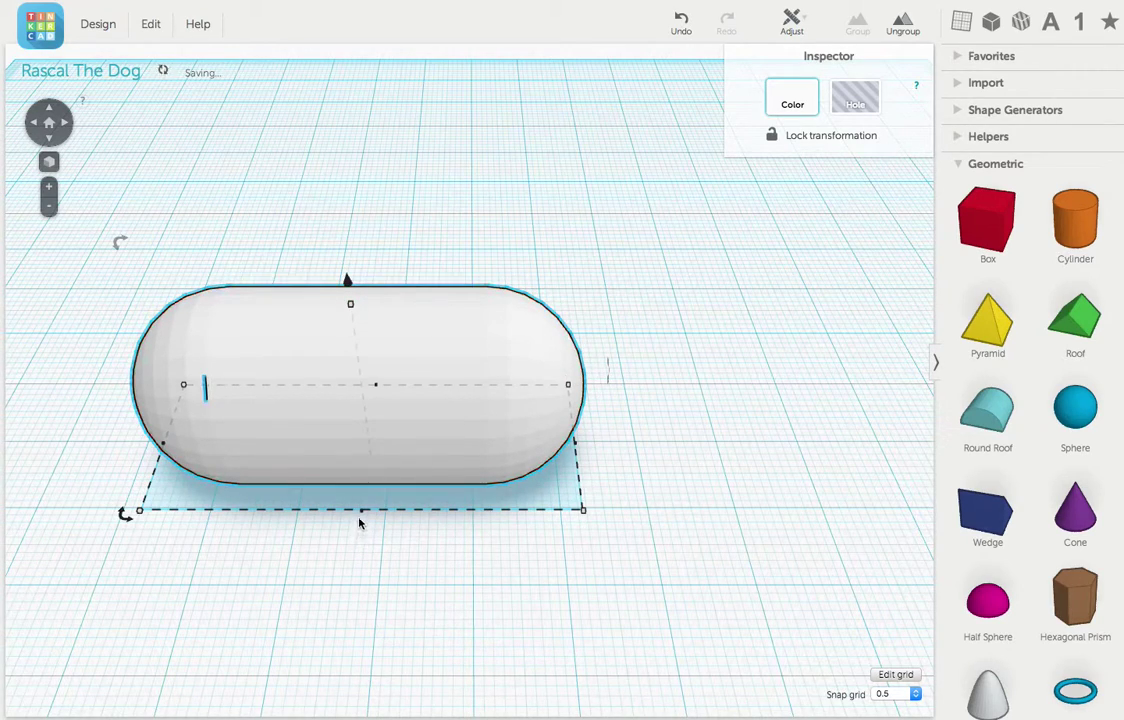
left_click_drag(363, 514, 360, 602)
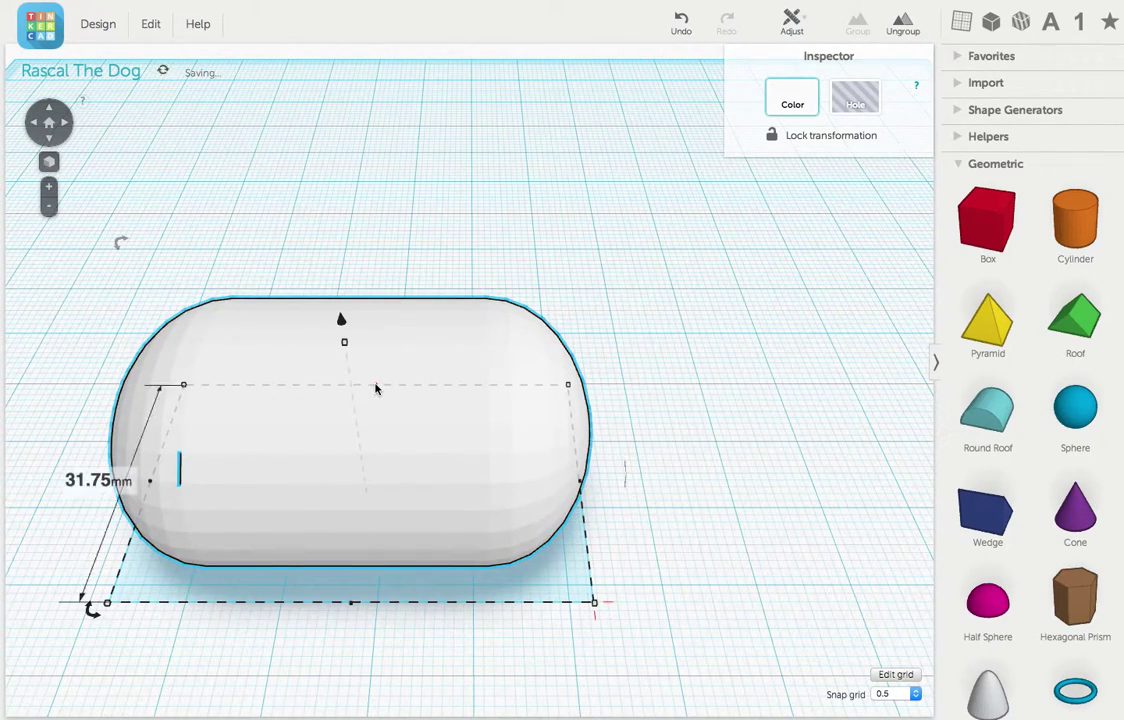
left_click_drag(376, 387, 375, 390)
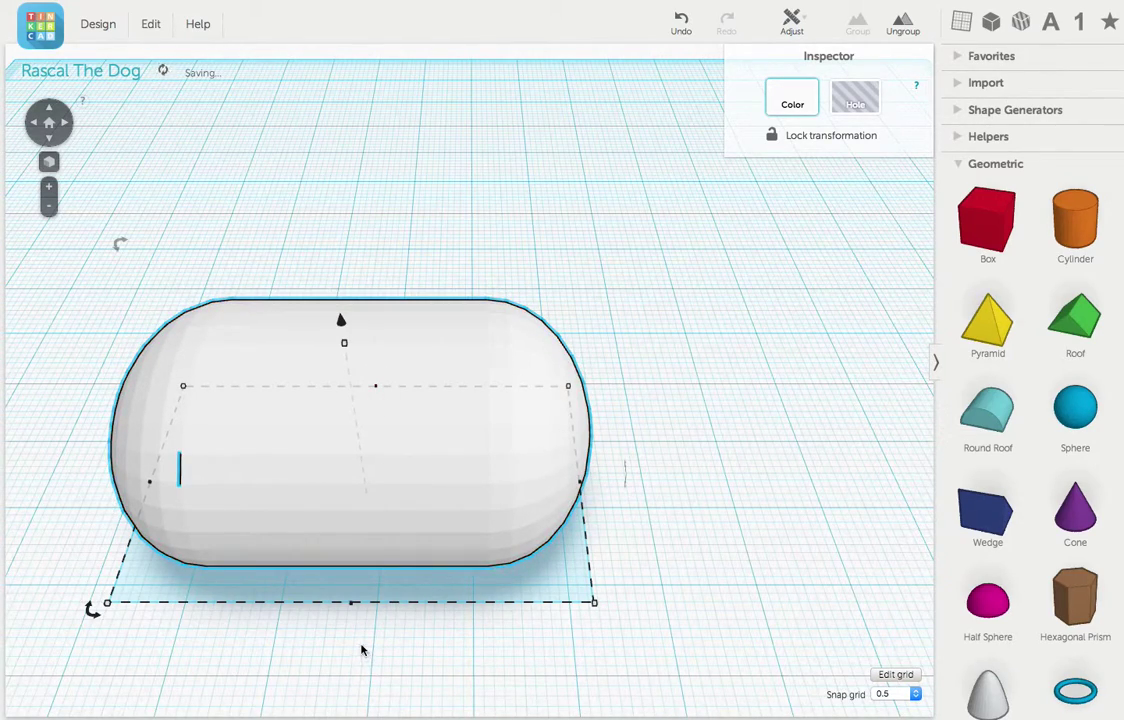
Raise the capsule 18.50 mm above the workplane and move it back
scroll(362, 650, "down", 5)
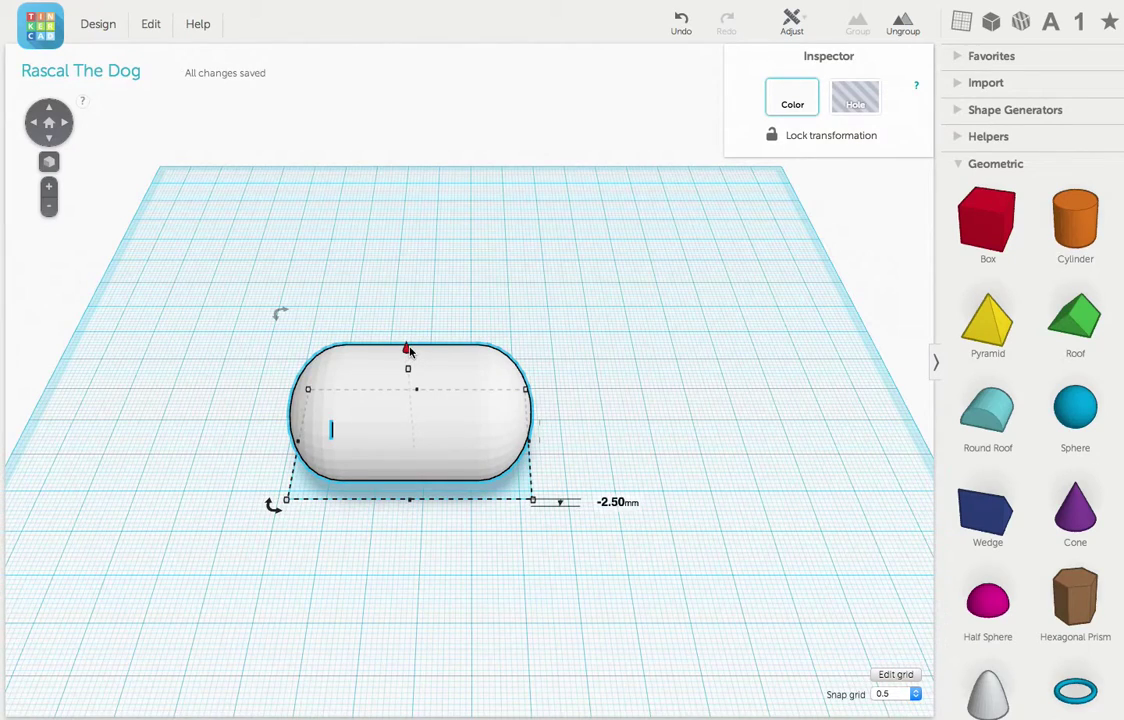
left_click_drag(403, 350, 402, 262)
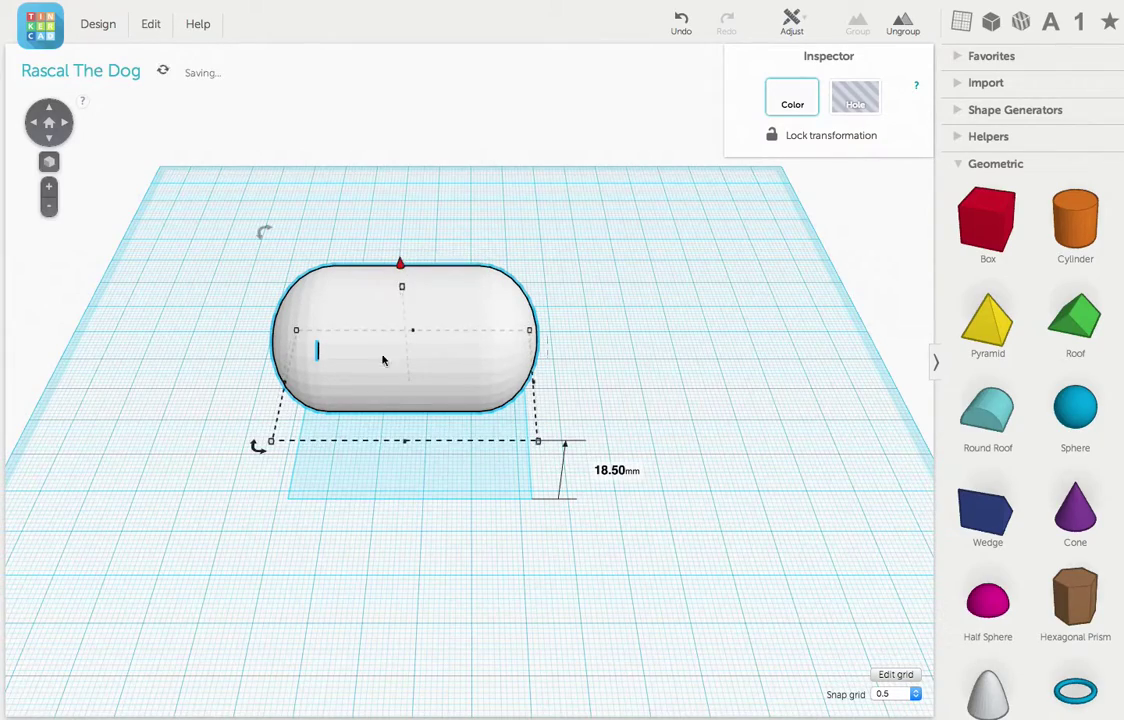
mouse_move(309, 512)
right_mouse_down()
mouse_move(633, 405)
mouse_move(585, 356)
mouse_move(524, 341)
mouse_move(396, 341)
mouse_move(266, 415)
mouse_move(296, 549)
mouse_move(393, 380)
right_mouse_up()
mouse_move(393, 380)
left_mouse_down()
mouse_move(494, 296)
mouse_move(427, 301)
left_mouse_up()
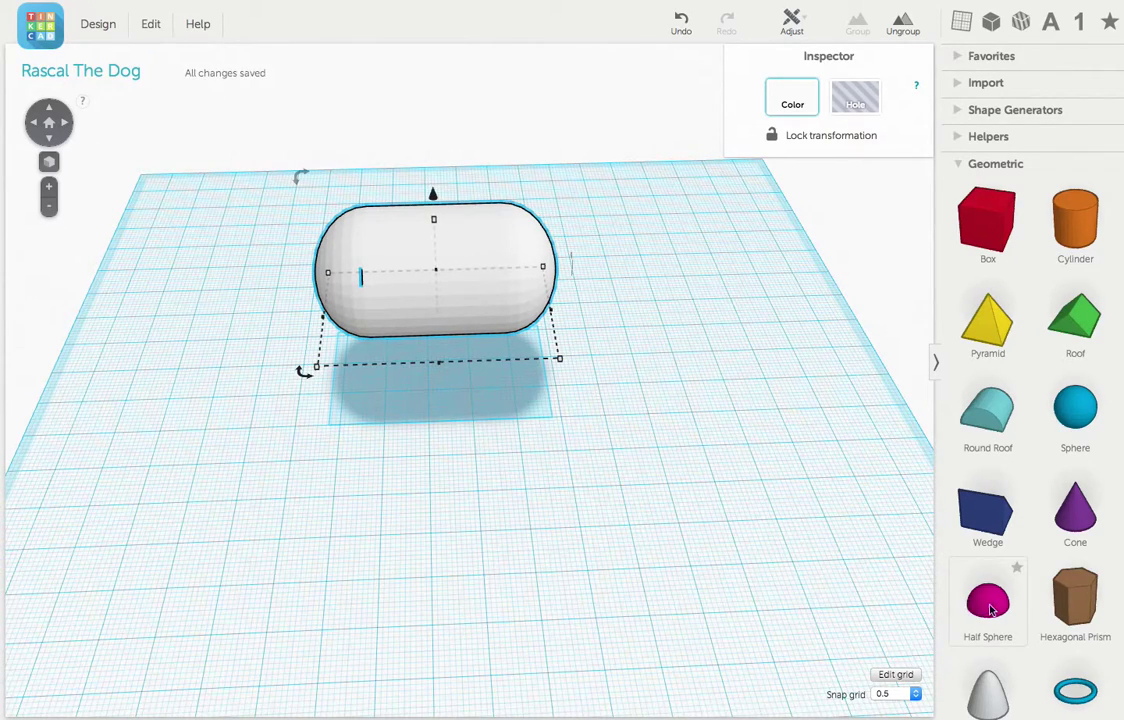
Add a half sphere flattened to about 5 mm tall and 11 by 10 mm, then place a cylinder beside it
mouse_move(987, 606)
left_mouse_down()
mouse_move(815, 572)
mouse_move(589, 502)
left_mouse_up()
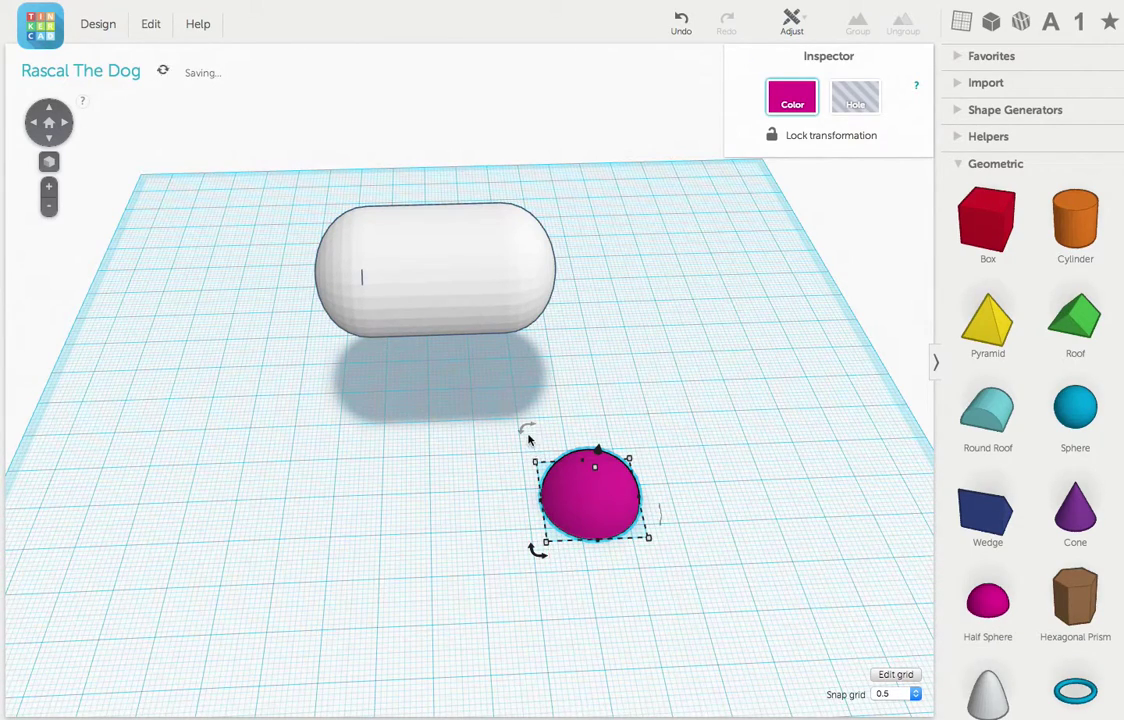
mouse_move(520, 432)
left_mouse_down()
mouse_move(504, 462)
mouse_move(735, 610)
mouse_move(758, 508)
left_mouse_up()
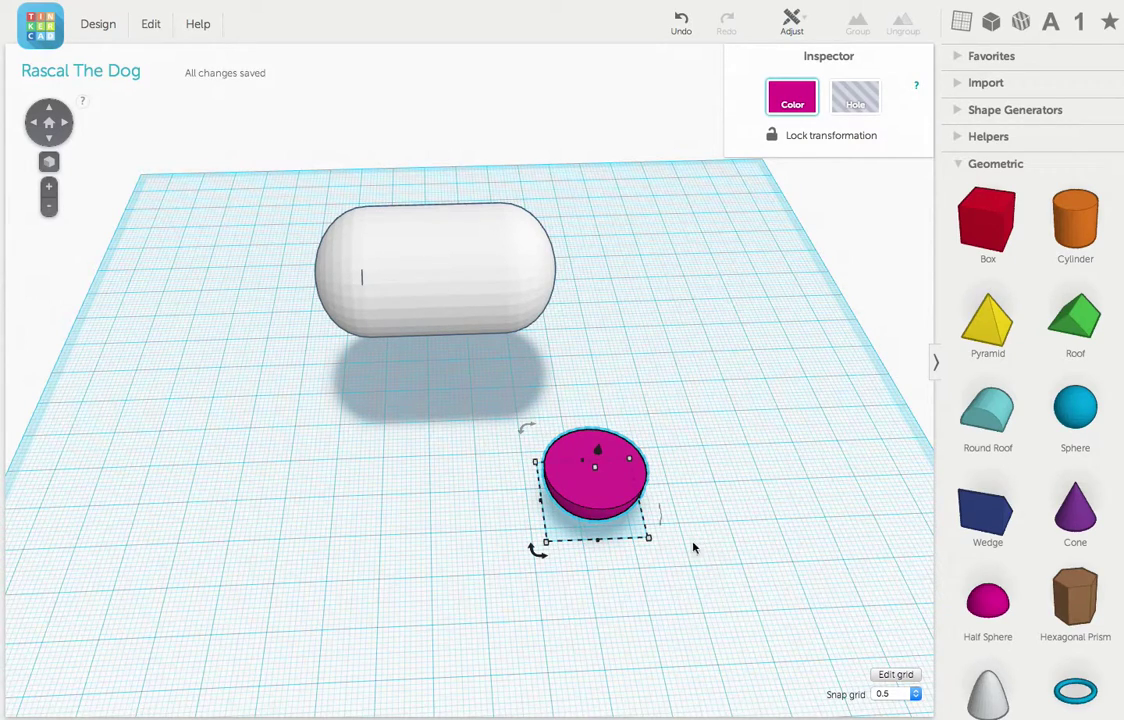
left_click_drag(595, 474, 591, 486)
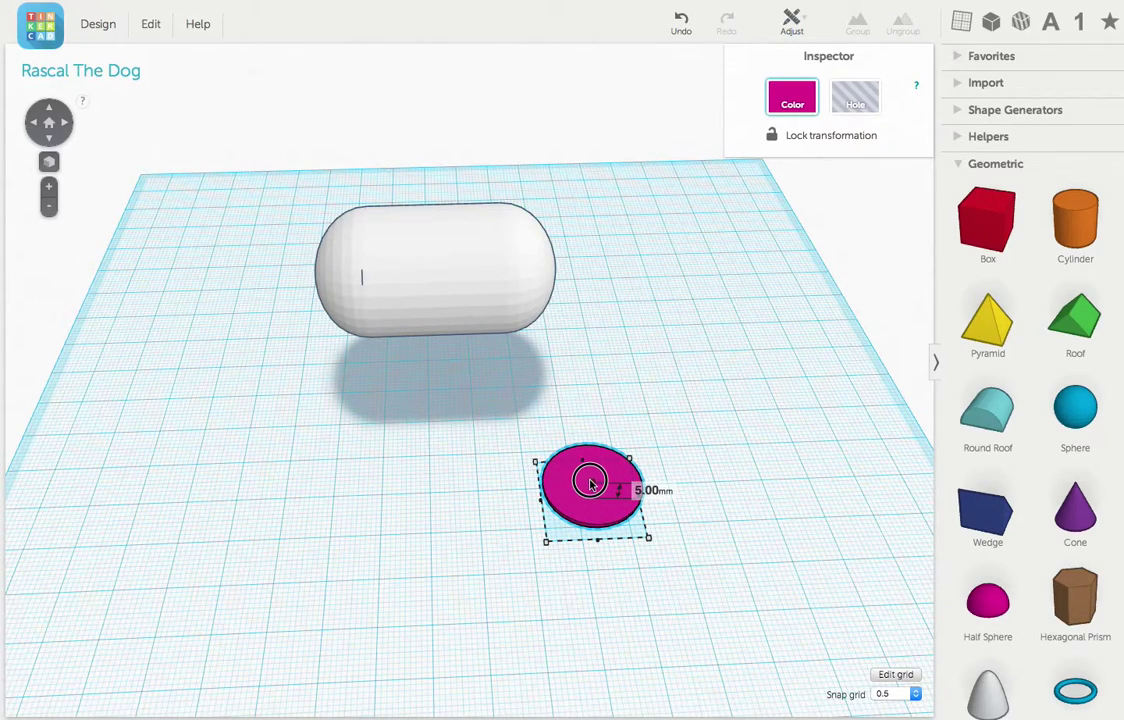
left_click_drag(591, 486, 589, 484)
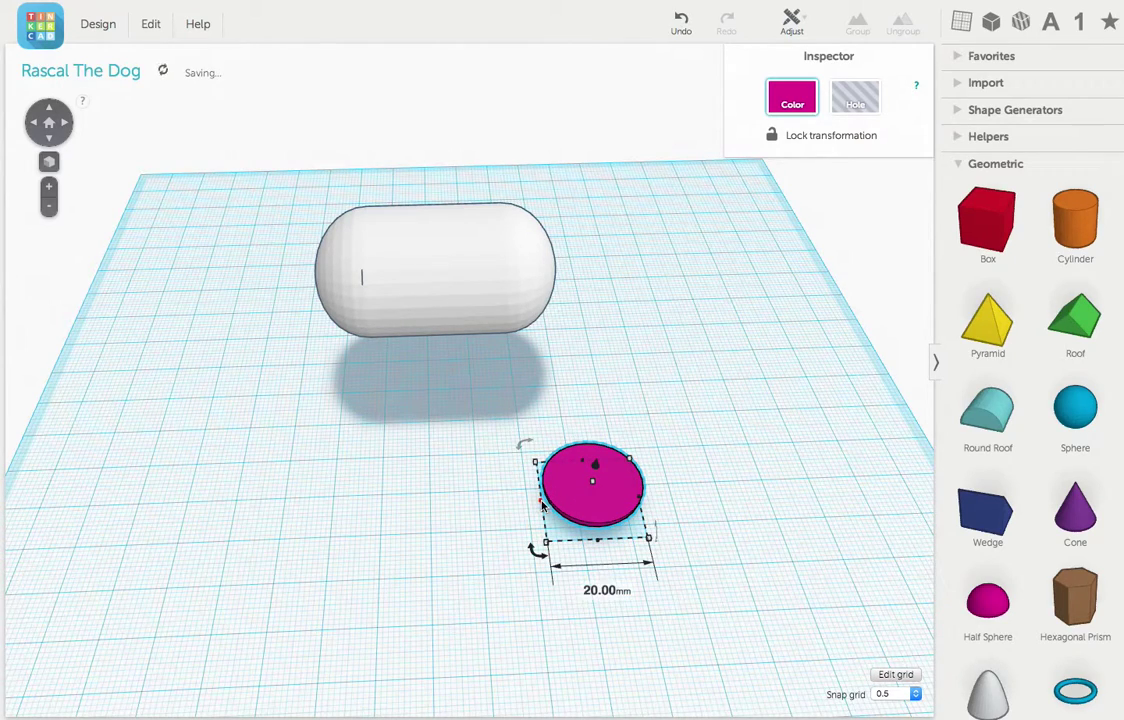
left_click(541, 505)
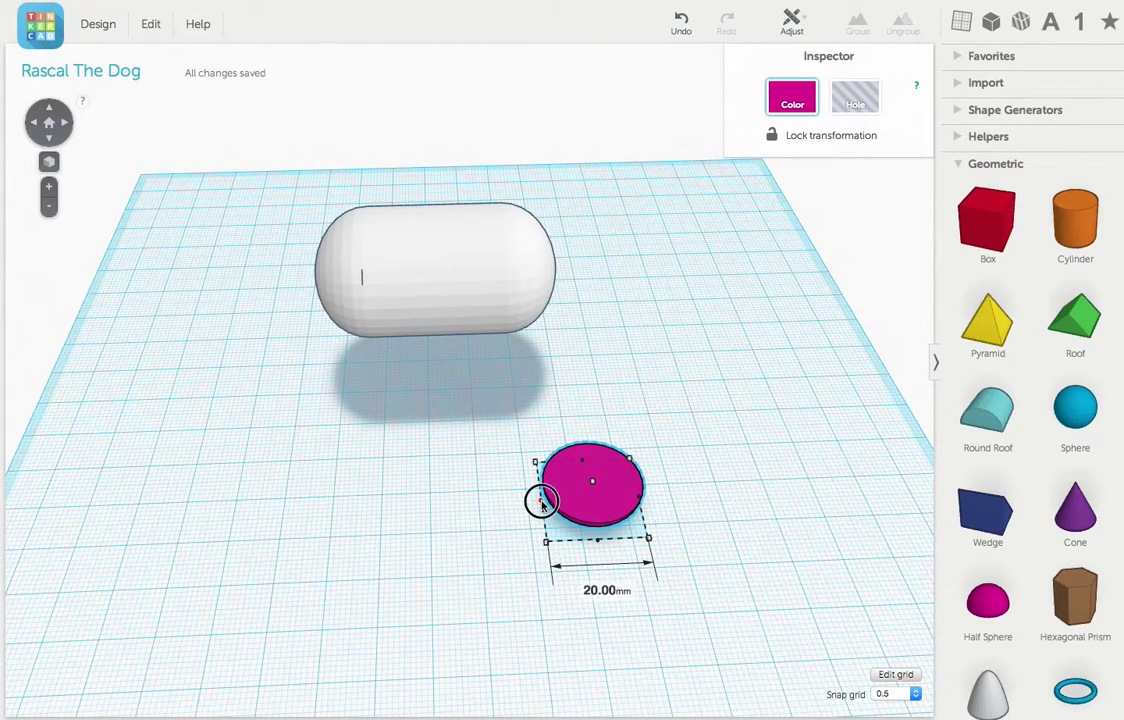
left_click_drag(541, 505, 591, 490)
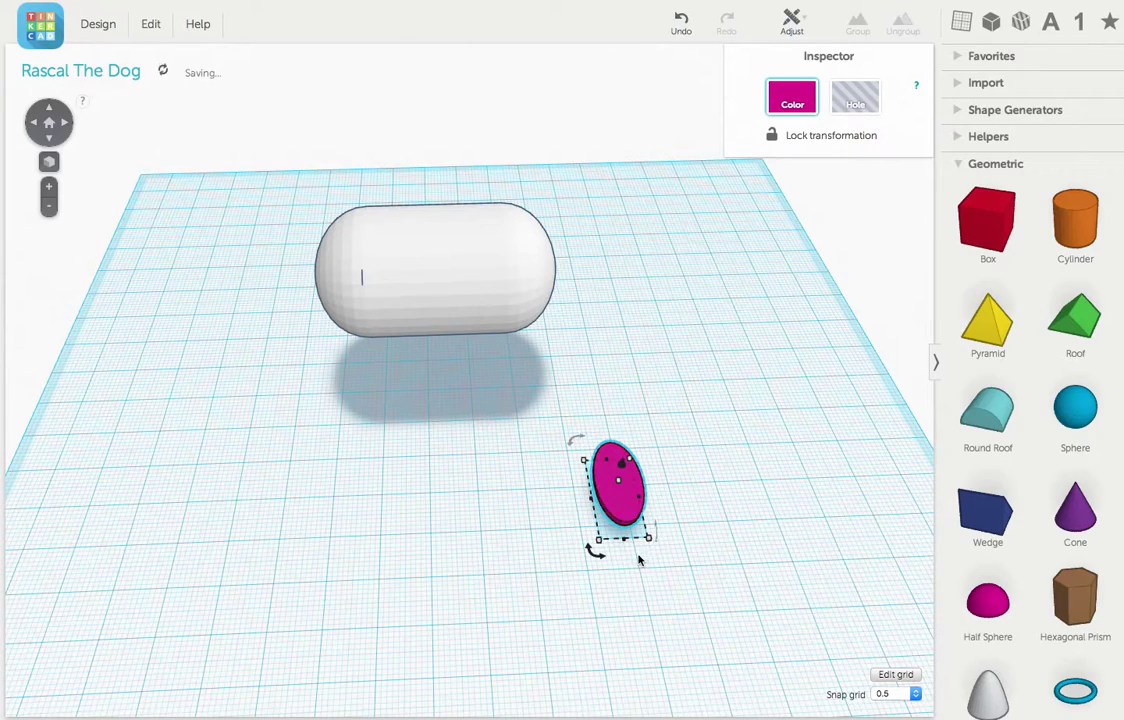
left_click_drag(625, 543, 626, 494)
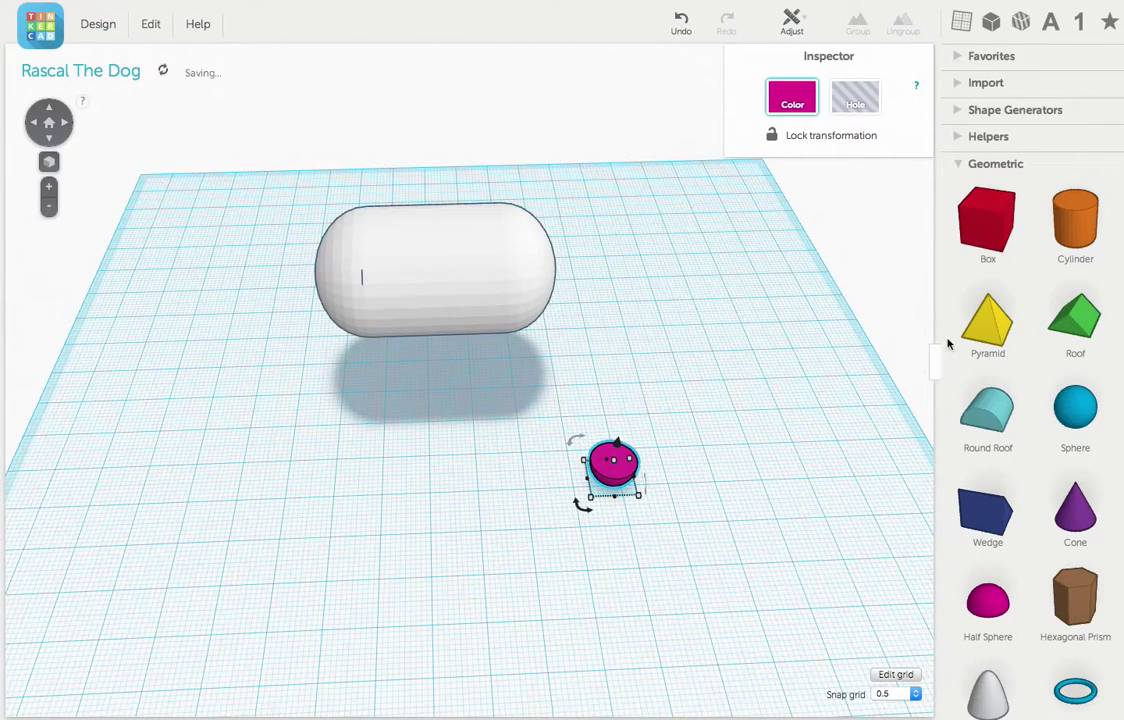
mouse_move(1072, 228)
left_mouse_down()
mouse_move(785, 396)
mouse_move(725, 482)
mouse_move(712, 472)
mouse_move(727, 495)
mouse_move(716, 497)
mouse_move(712, 469)
mouse_move(657, 450)
mouse_move(703, 453)
left_mouse_up()
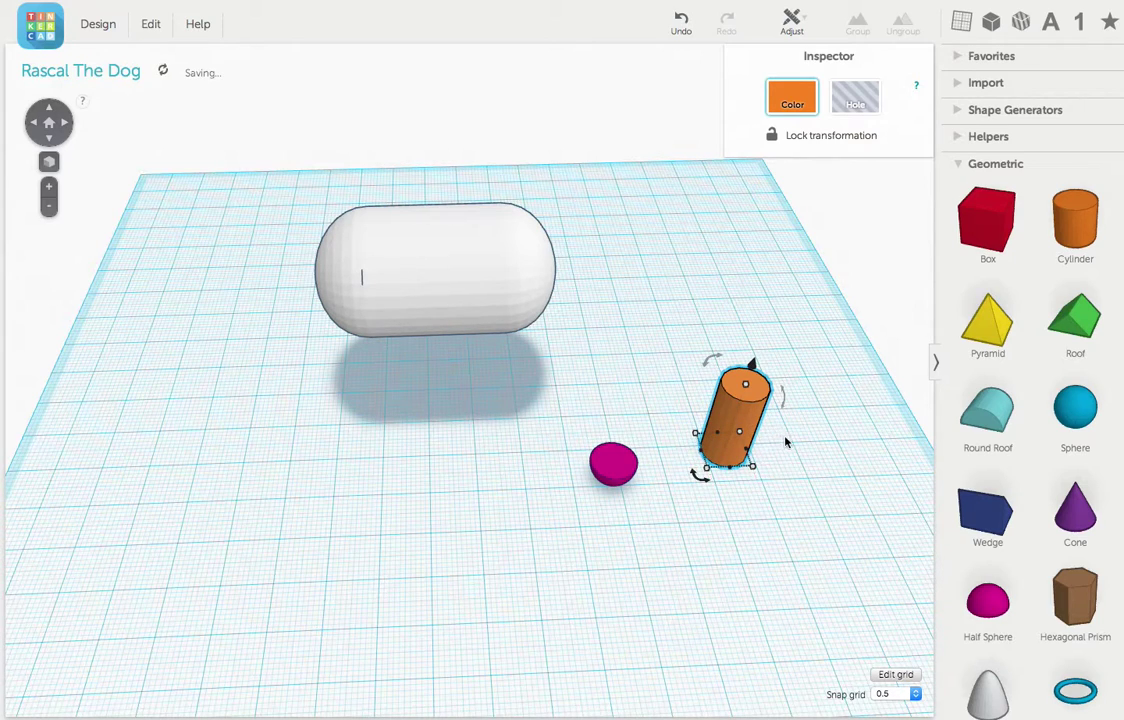
Make the cylinder 25 mm tall and stand it on the half-sphere foot
right_click_drag(786, 442, 785, 389)
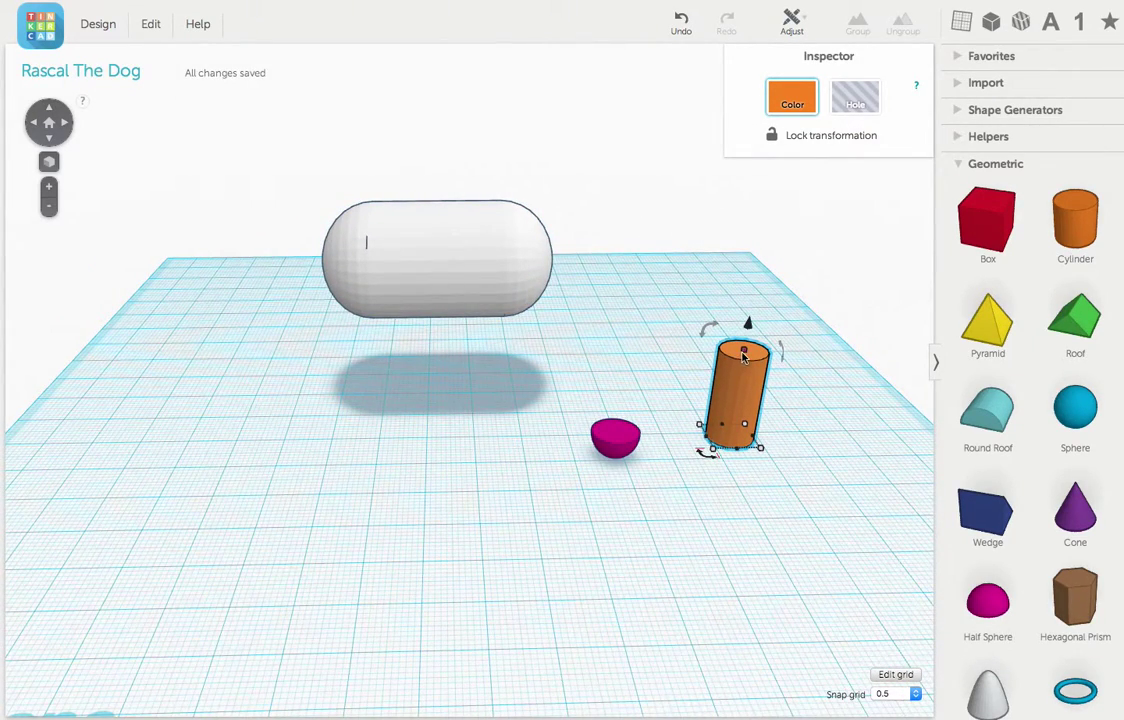
left_click_drag(743, 358, 747, 329)
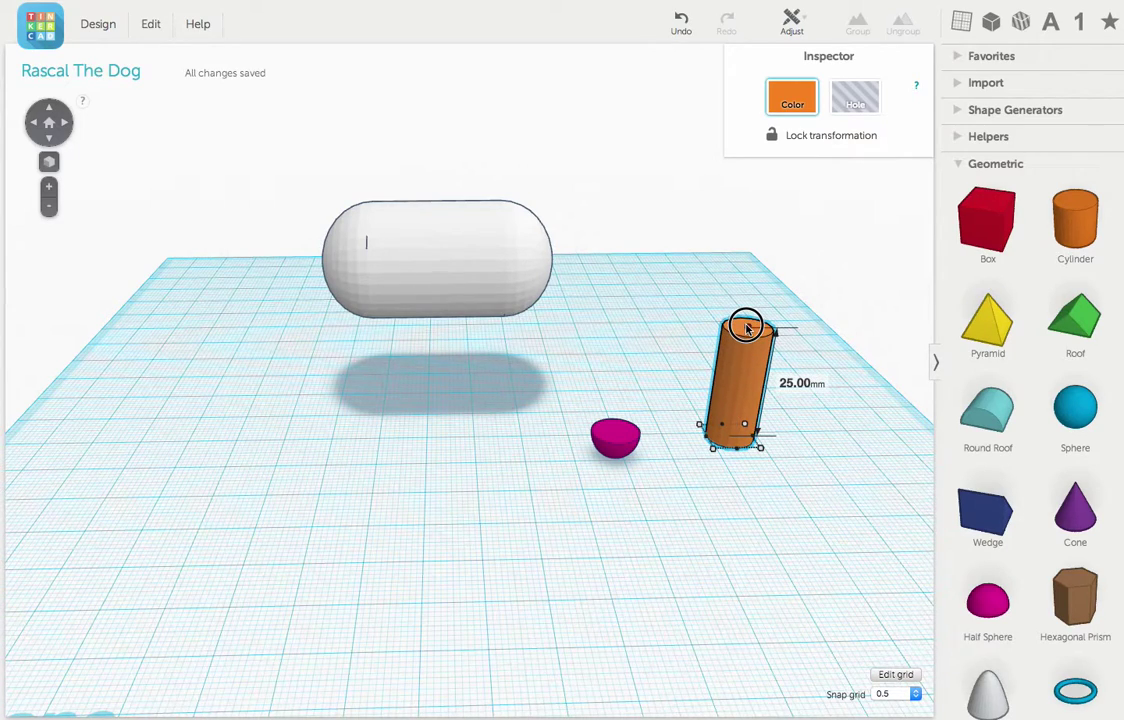
left_click_drag(747, 329, 753, 278)
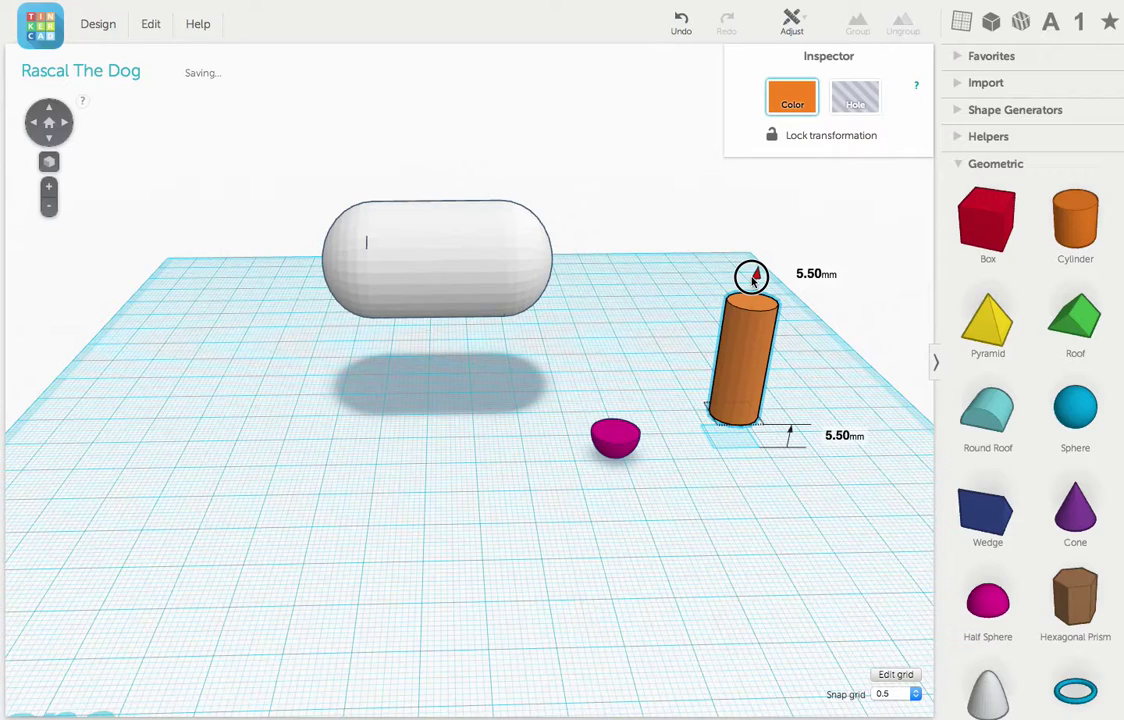
left_click_drag(738, 385, 625, 366)
mouse_move(680, 499)
left_mouse_down()
mouse_move(592, 399)
mouse_move(600, 368)
left_mouse_up()
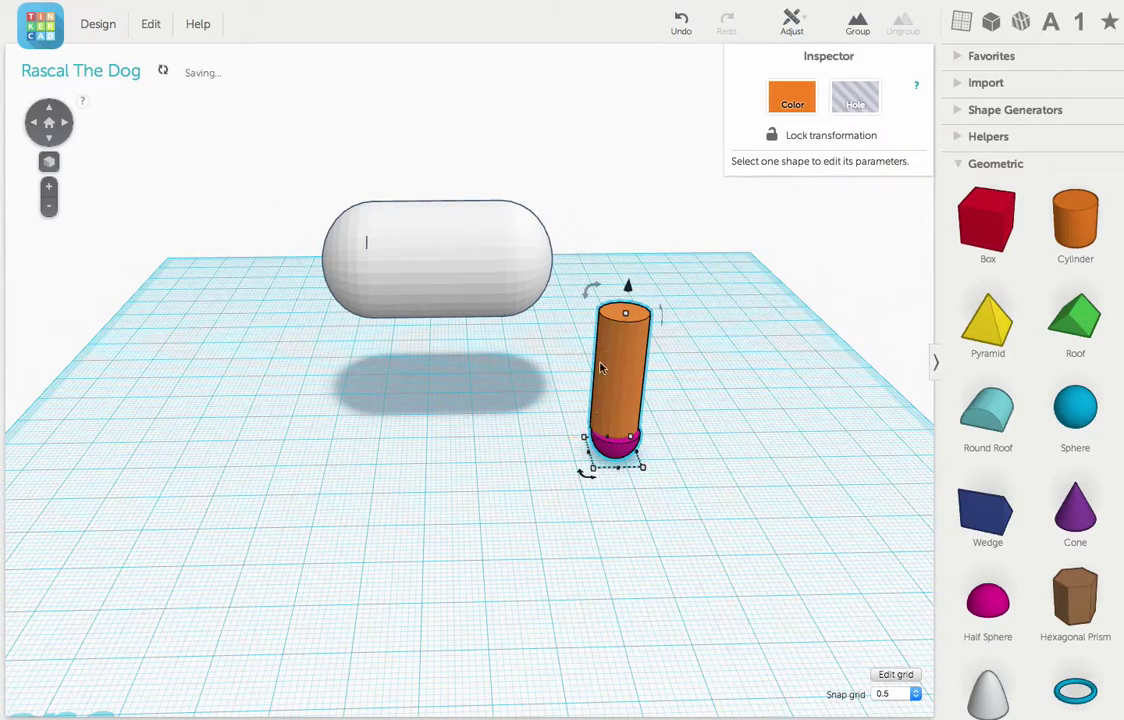
Centre the cylinder on the half-sphere foot, group them into one leg, and colour it white
left_click(791, 22)
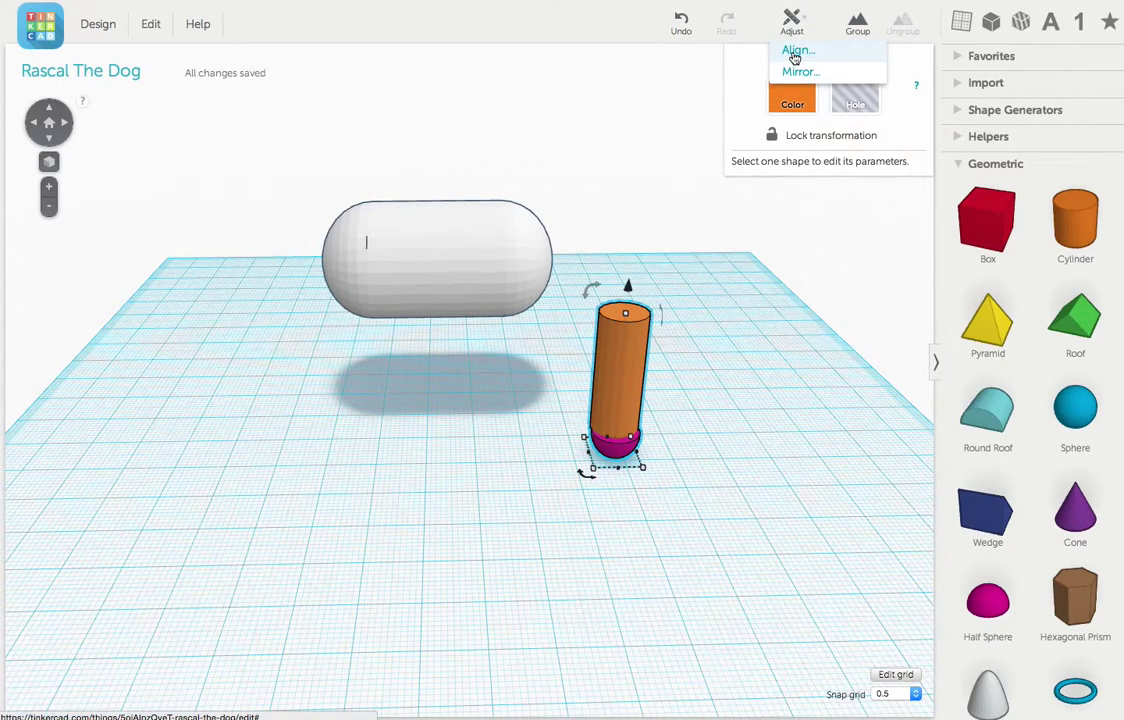
left_click(794, 52)
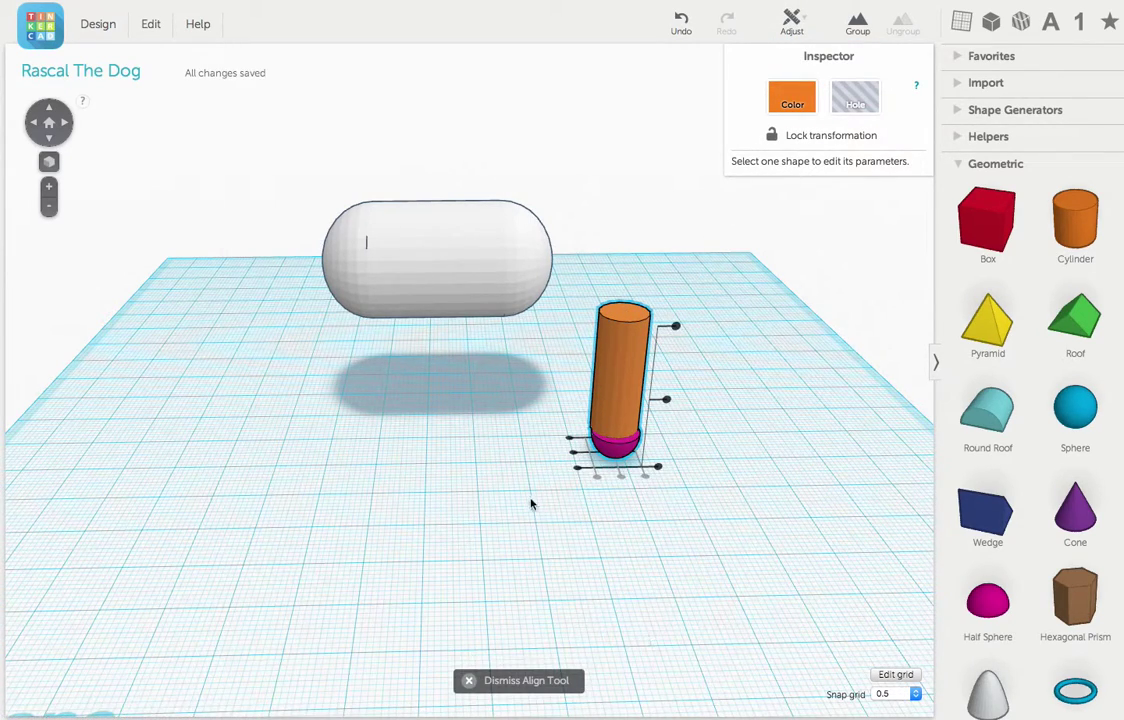
left_click(568, 450)
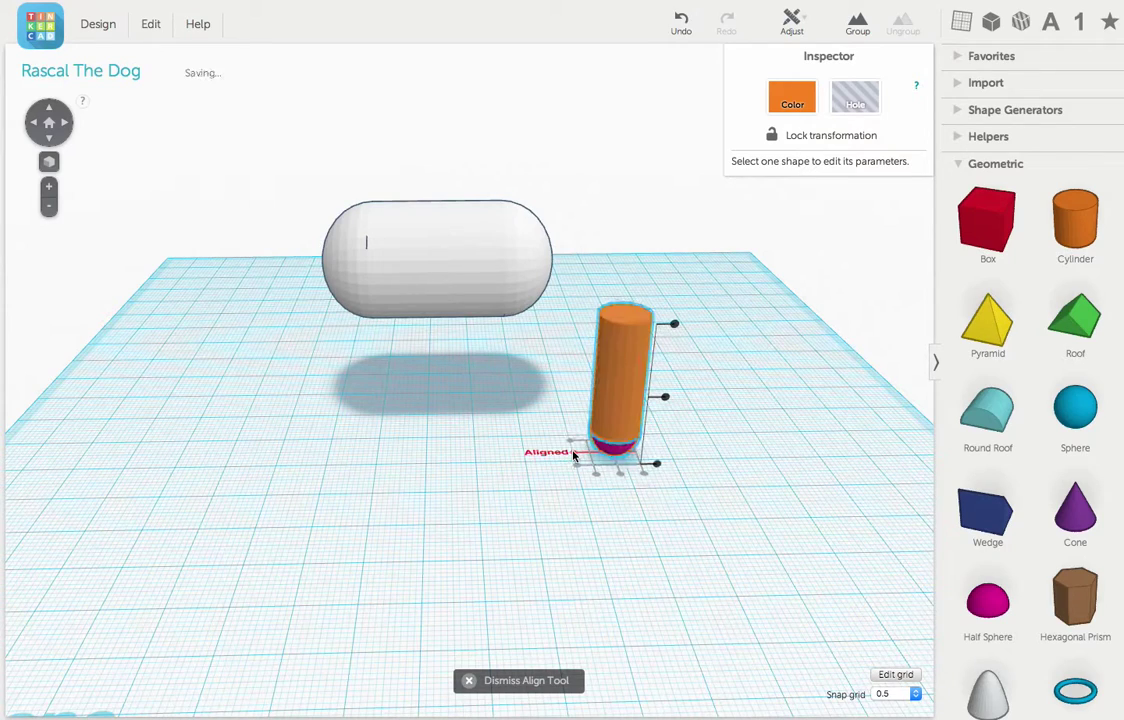
left_click(858, 28)
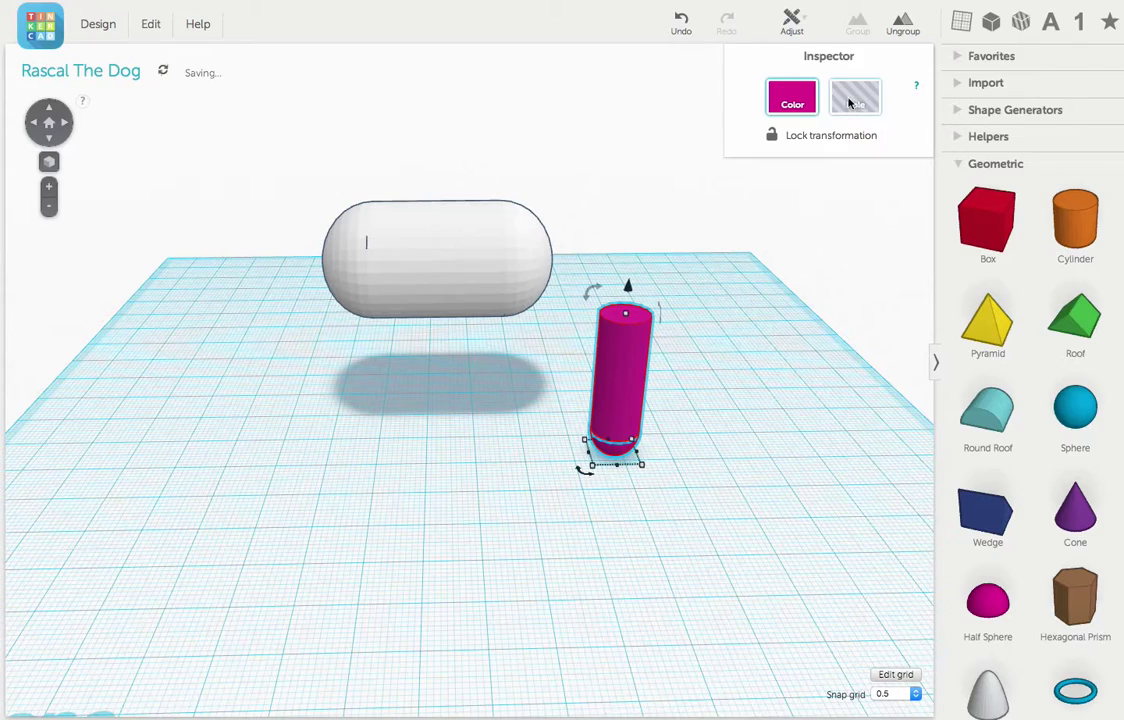
left_click(792, 97)
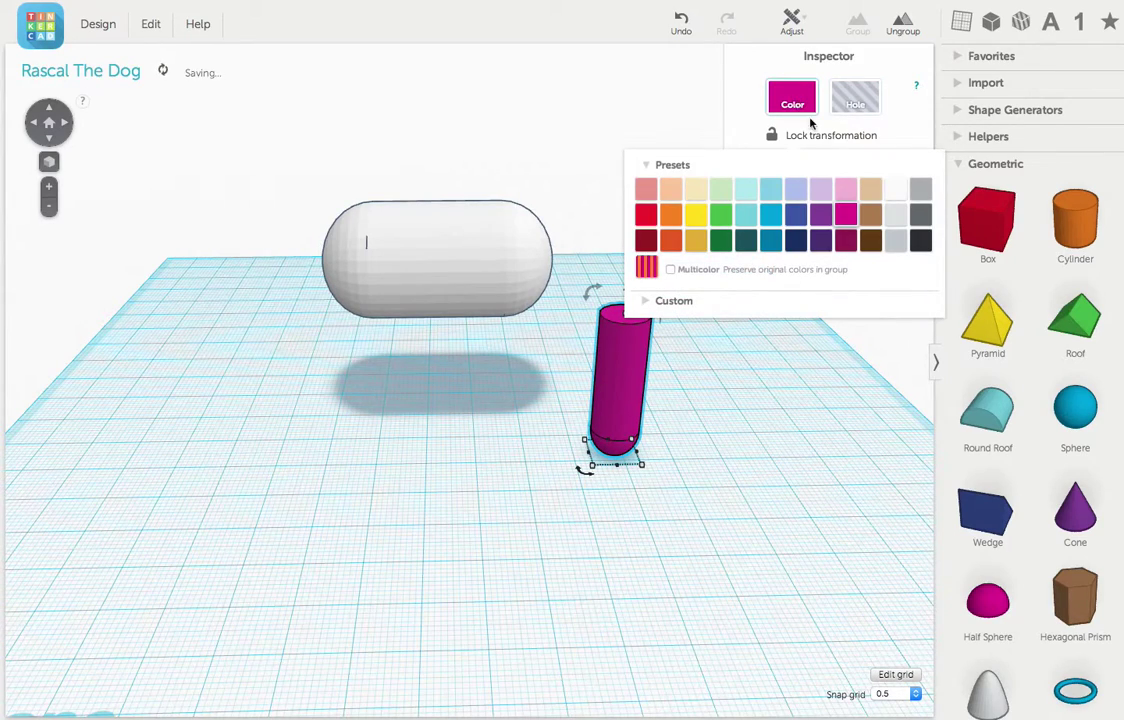
left_click(895, 193)
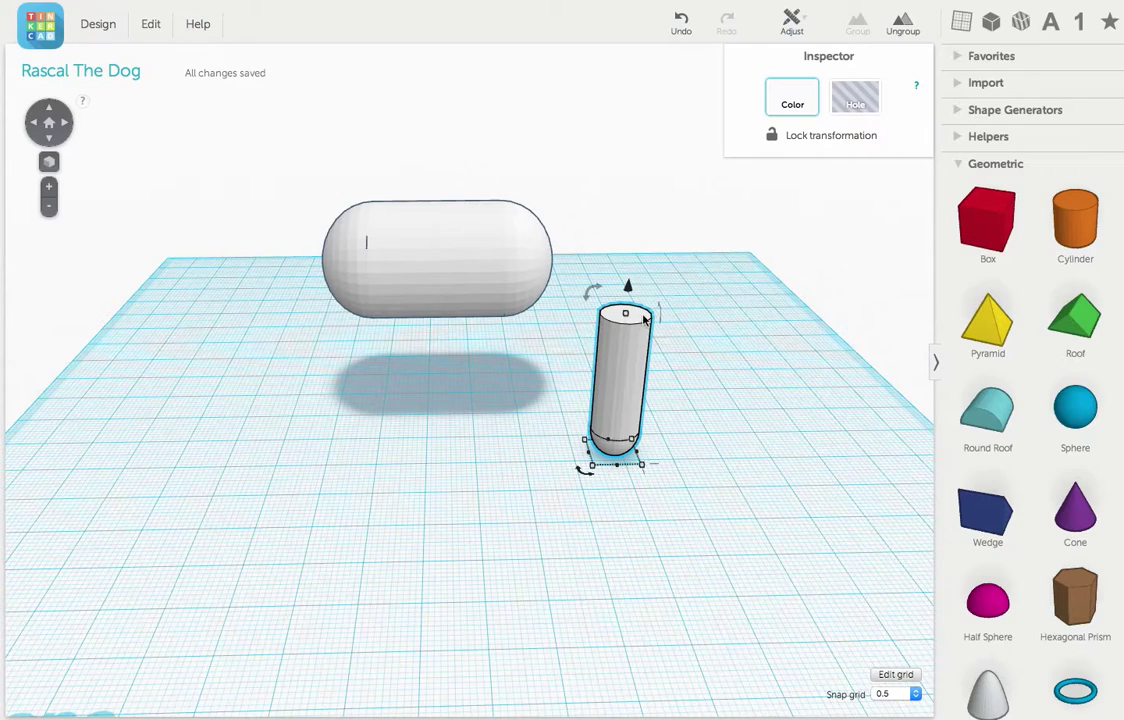
Tilt the white leg about 11° and drag it beneath the capsule body
mouse_move(658, 305)
left_mouse_down()
mouse_move(673, 252)
mouse_move(657, 225)
left_mouse_up()
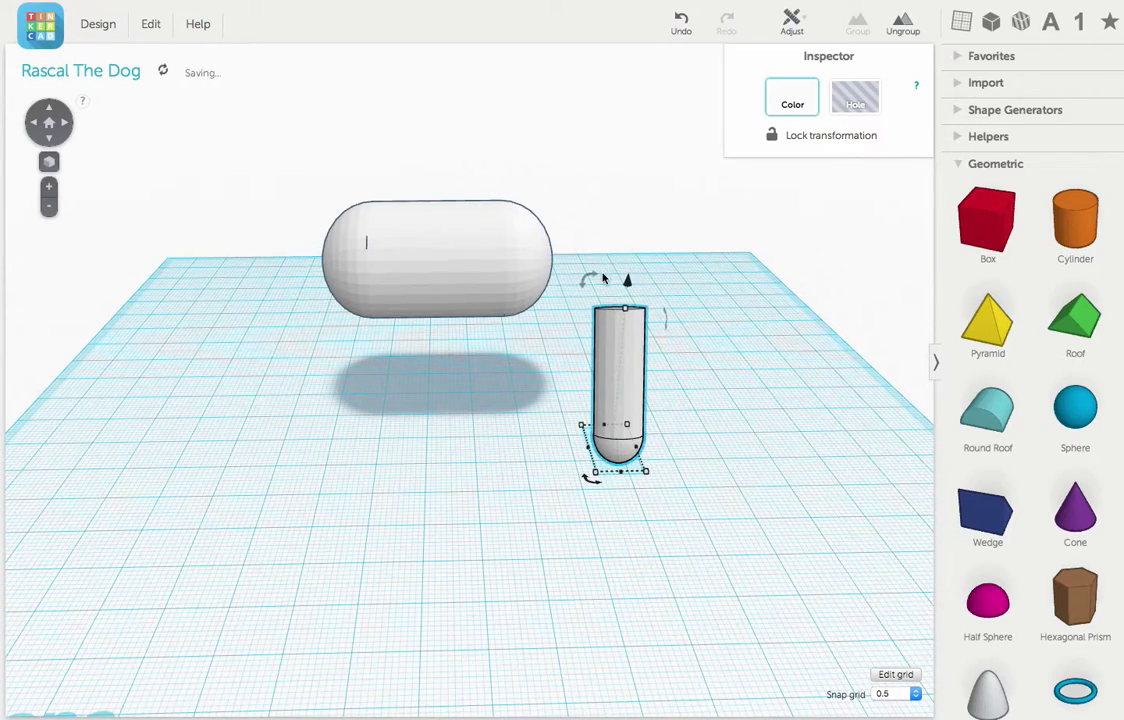
mouse_move(585, 287)
left_mouse_down()
mouse_move(533, 251)
mouse_move(517, 268)
left_mouse_up()
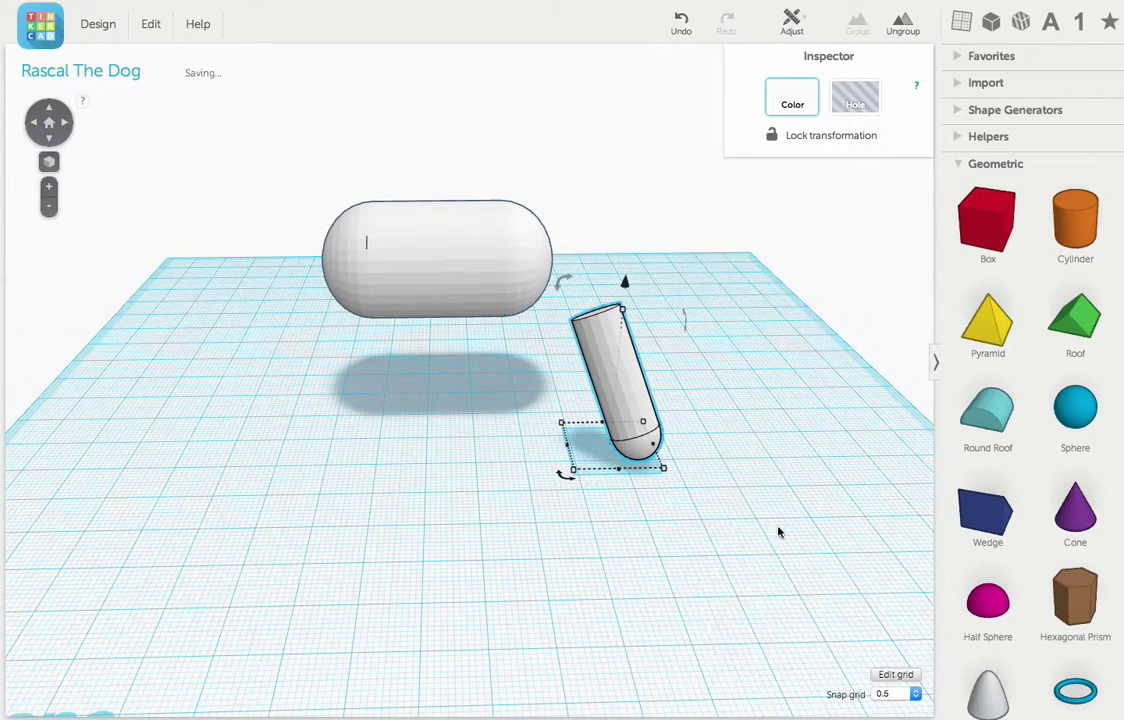
mouse_move(789, 515)
right_mouse_down()
mouse_move(622, 469)
mouse_move(585, 497)
right_mouse_up()
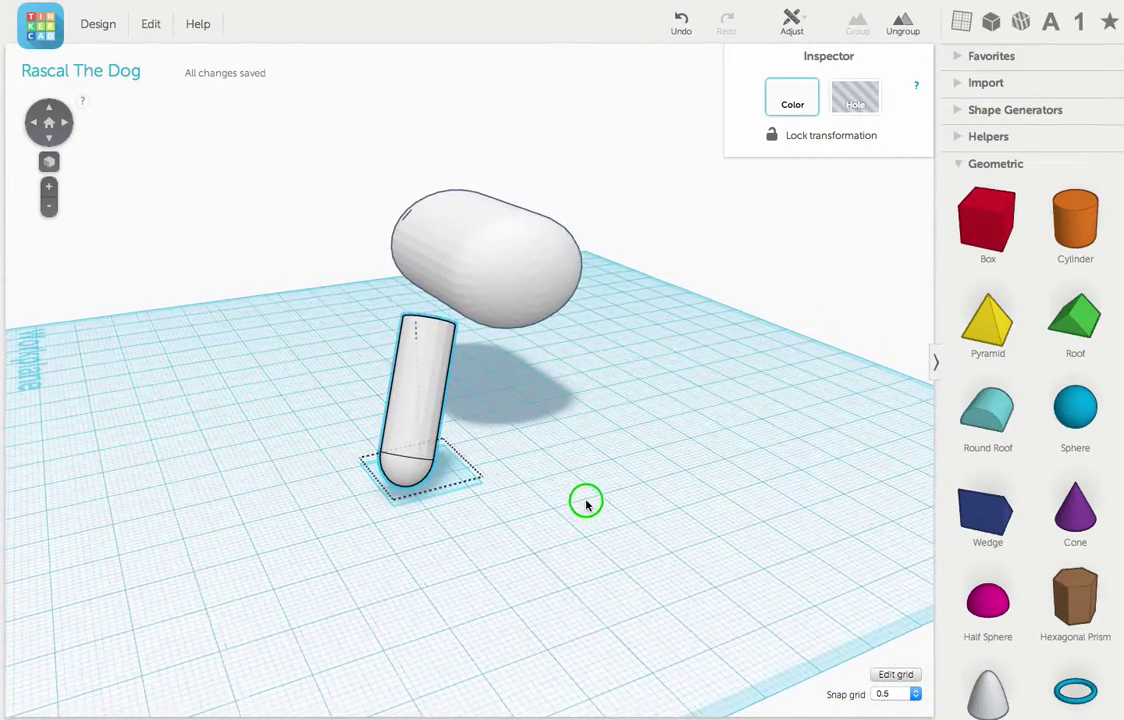
left_click_drag(397, 413, 450, 370)
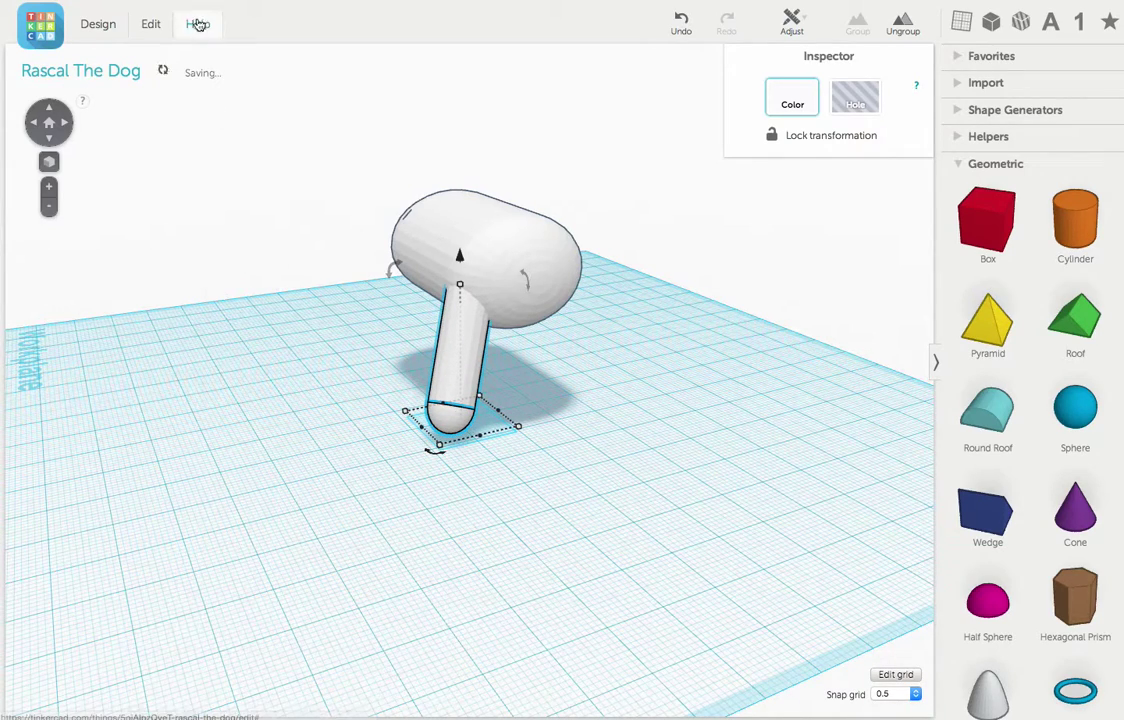
Duplicate the leg, turn the copy 45°, and place it beside the first leg under the body
left_click(149, 24)
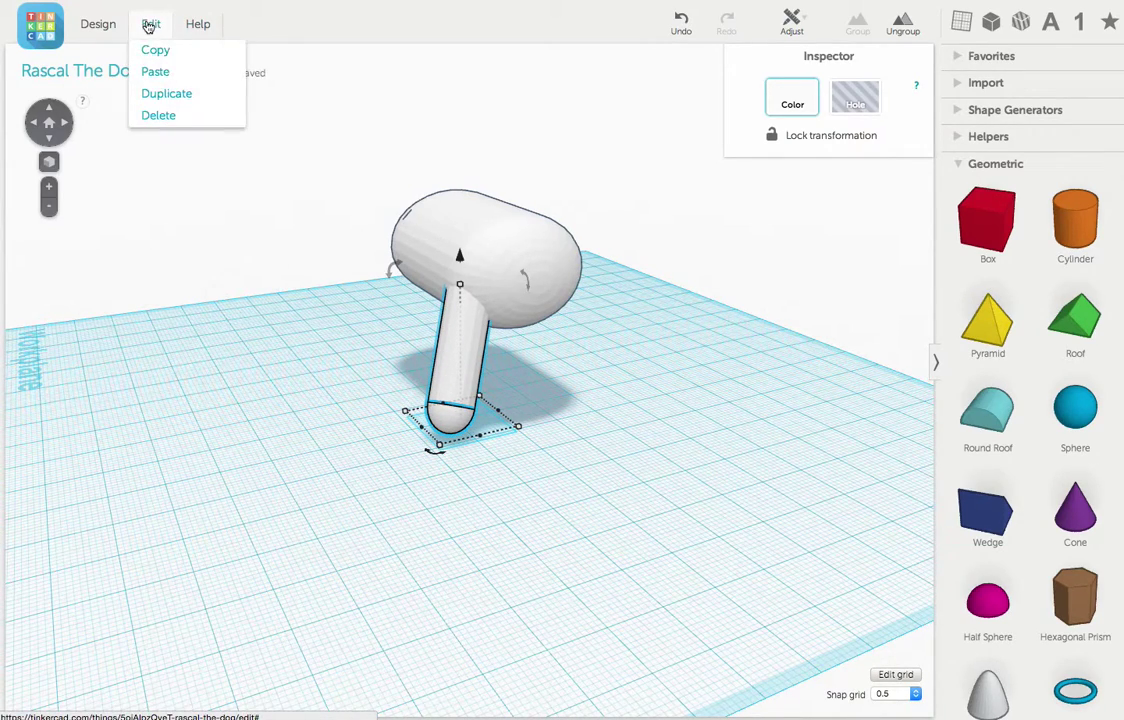
left_click(168, 94)
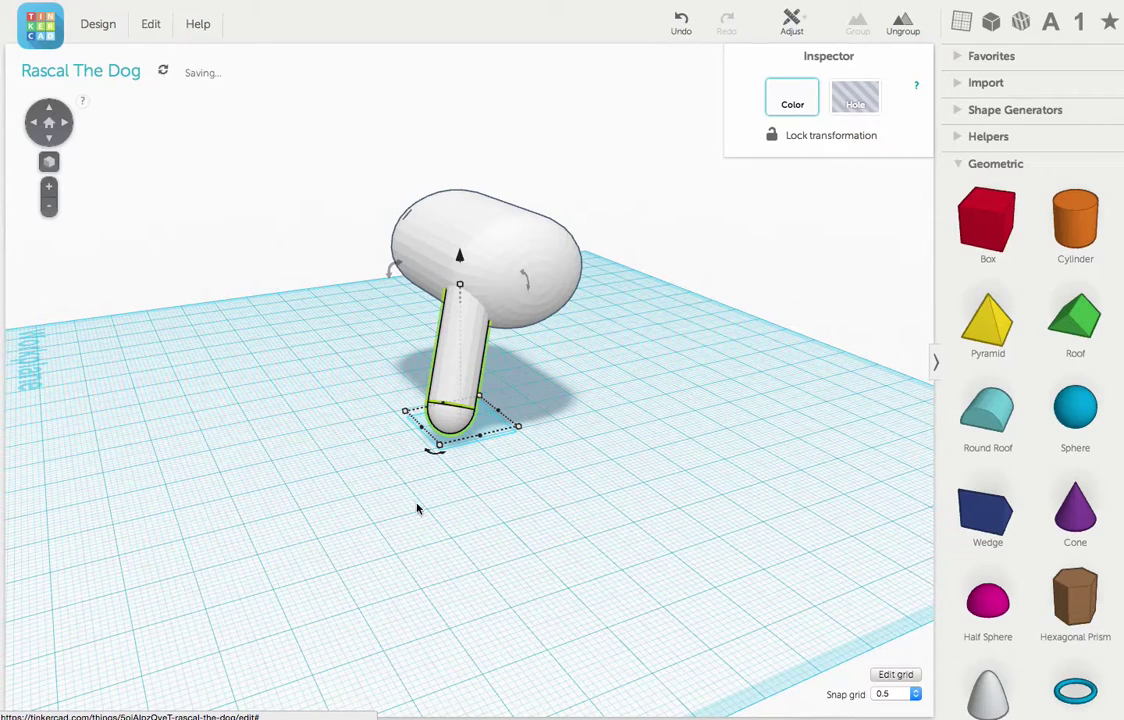
left_click_drag(444, 457, 537, 456)
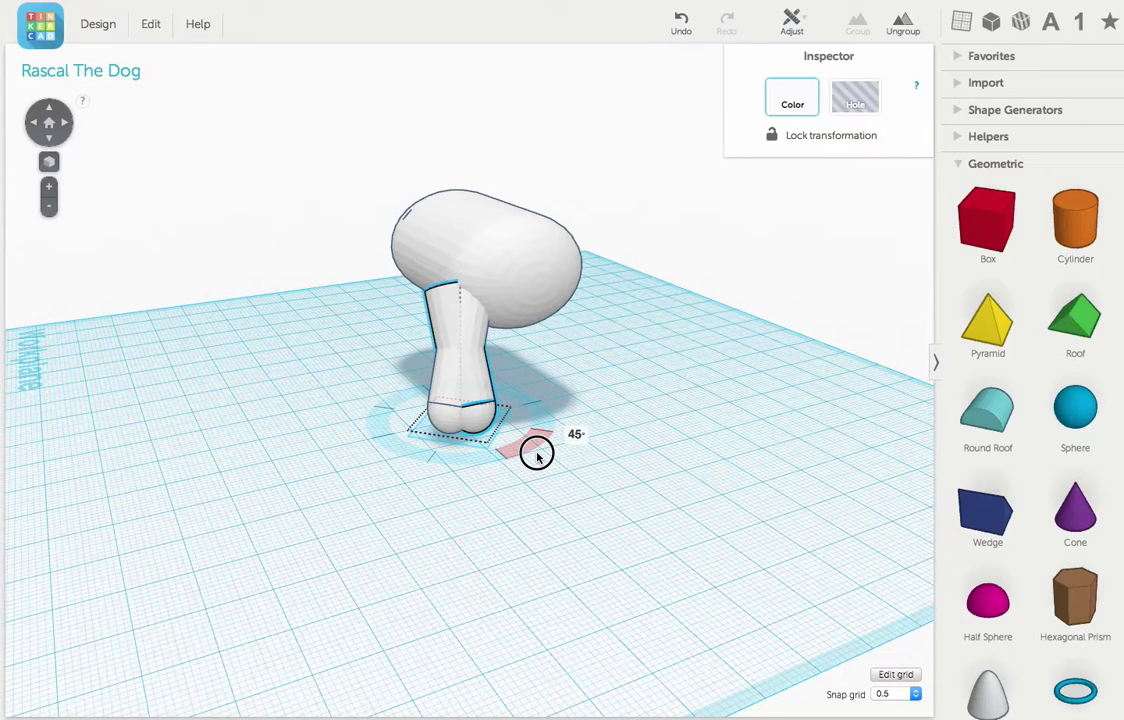
left_click_drag(537, 456, 537, 456)
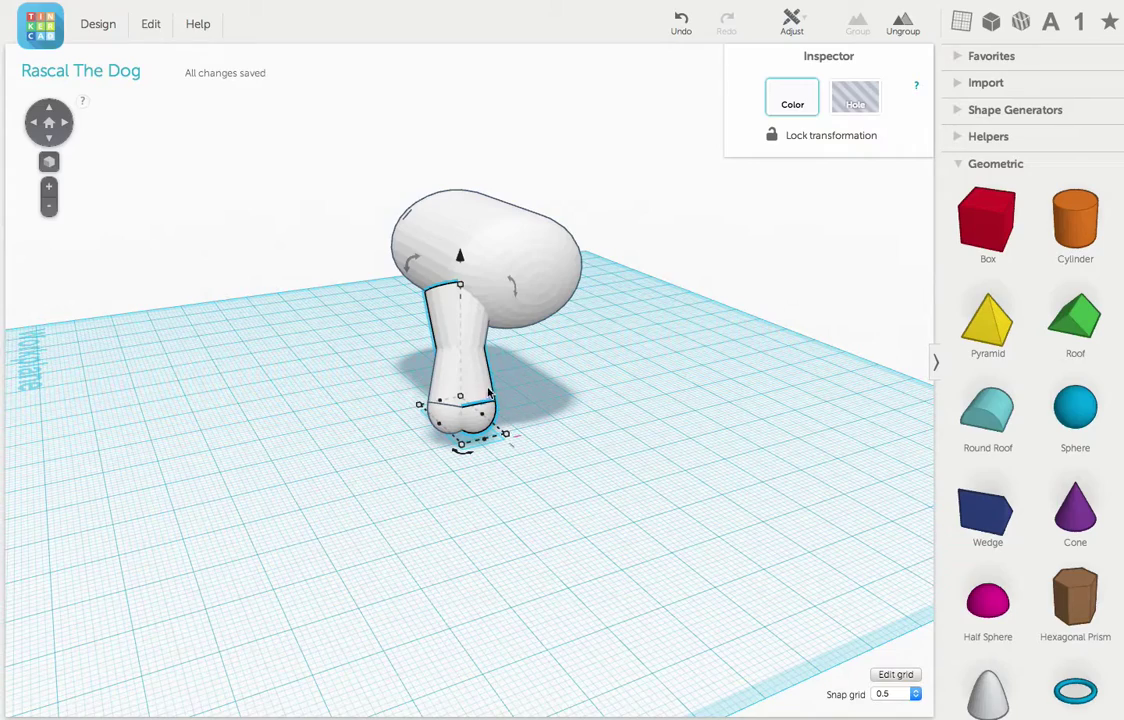
left_click_drag(483, 387, 652, 408)
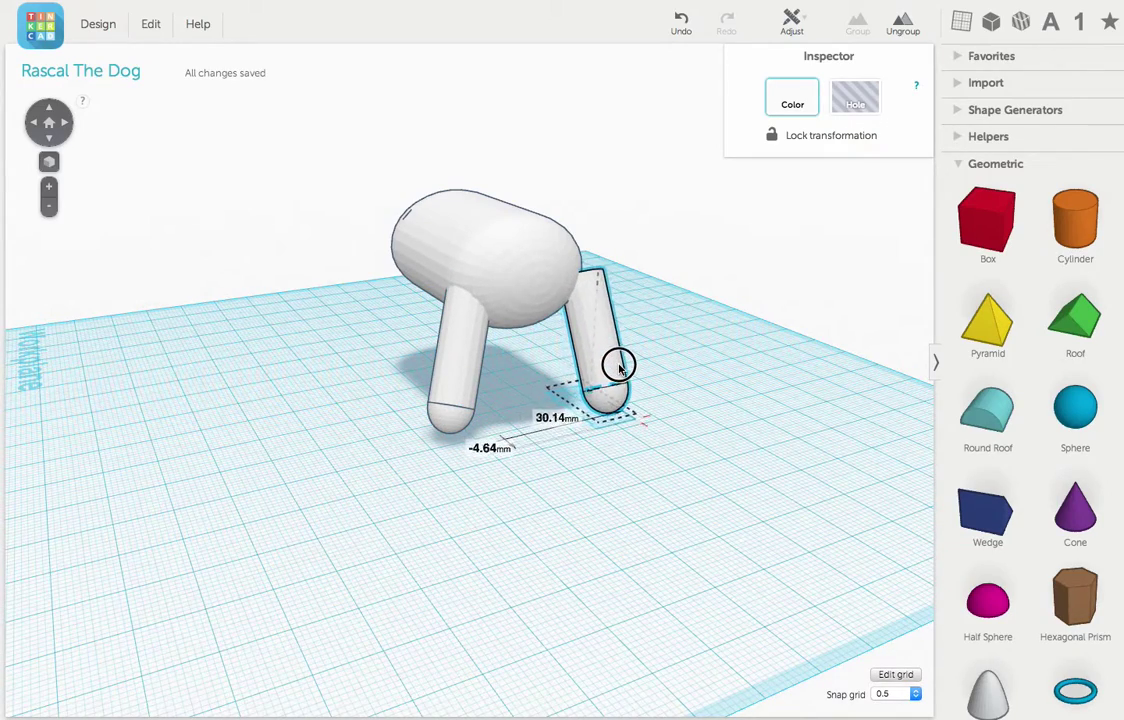
right_click_drag(697, 421, 497, 465)
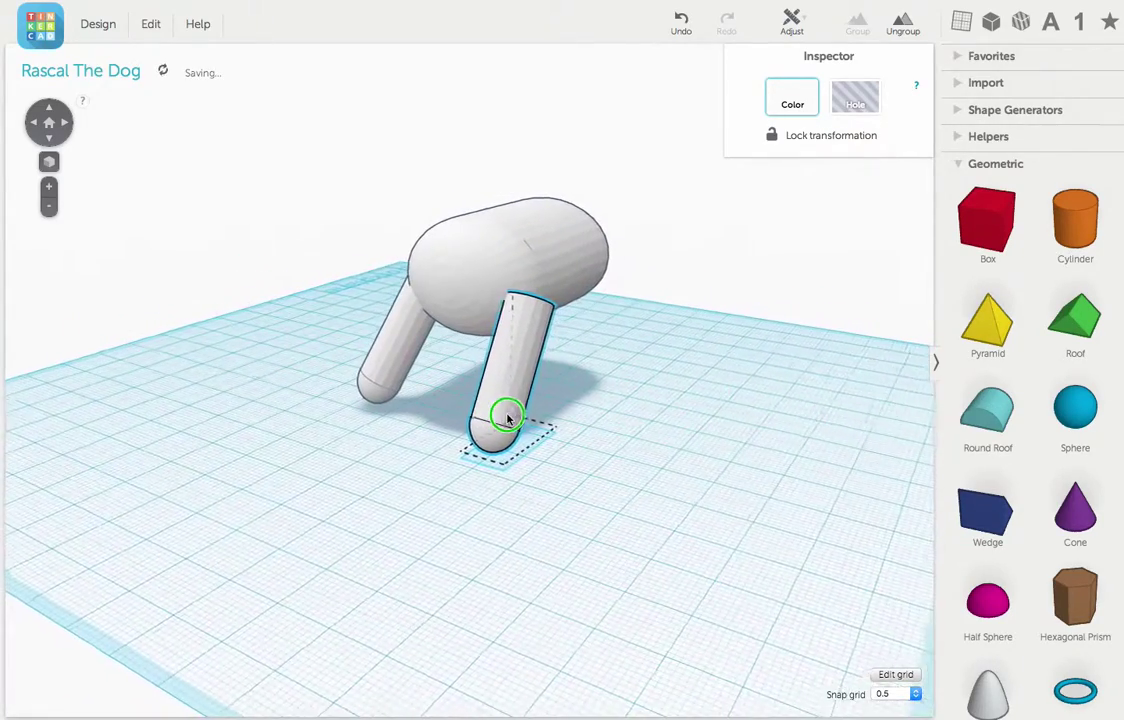
left_click_drag(493, 476, 607, 474)
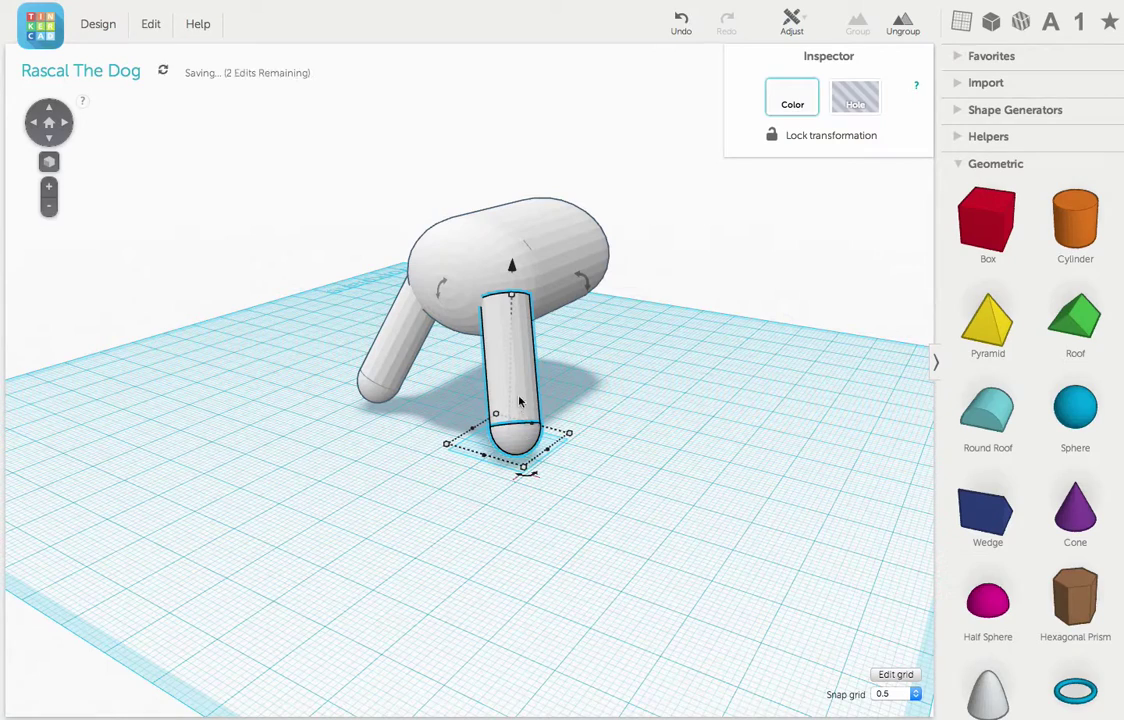
left_click_drag(520, 375, 509, 367)
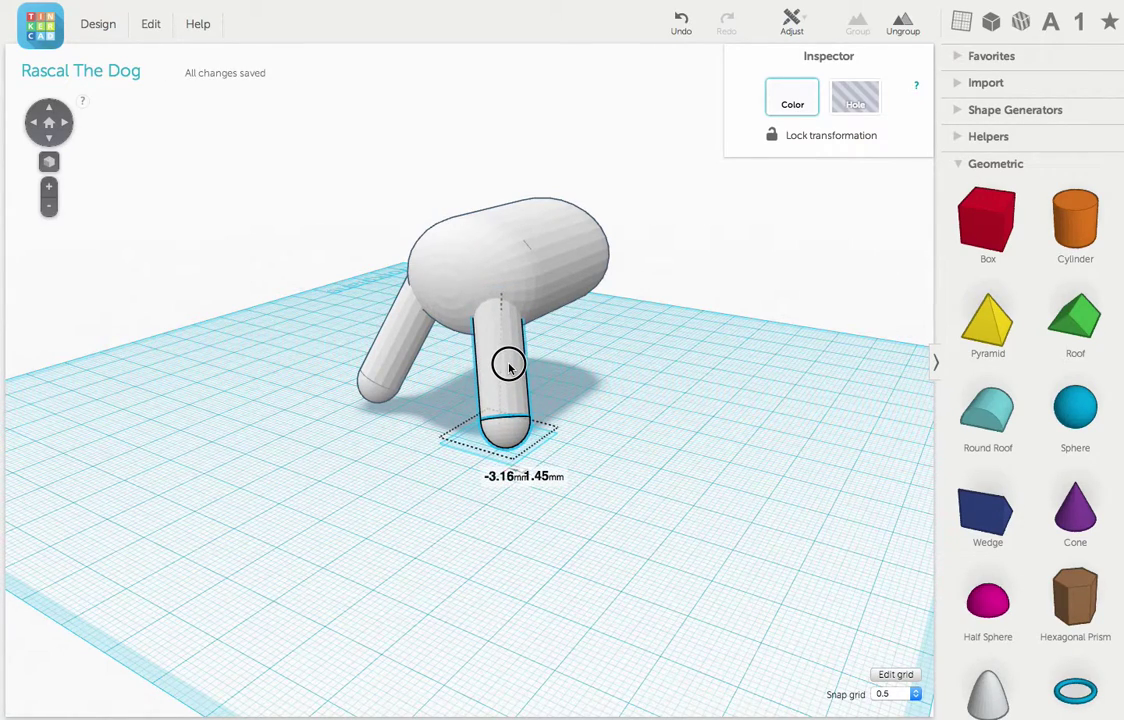
Align the left leg with the body and other leg, then group the three together
right_click_drag(344, 474, 557, 480)
left_click_drag(673, 477, 378, 386)
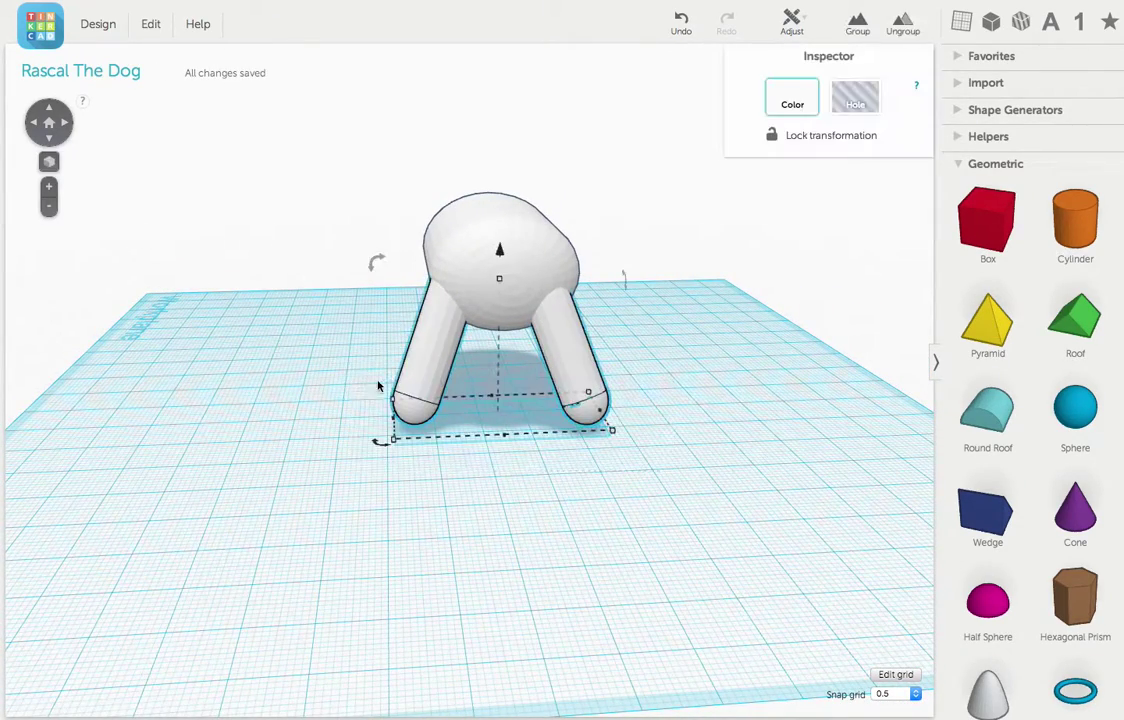
left_click(790, 24)
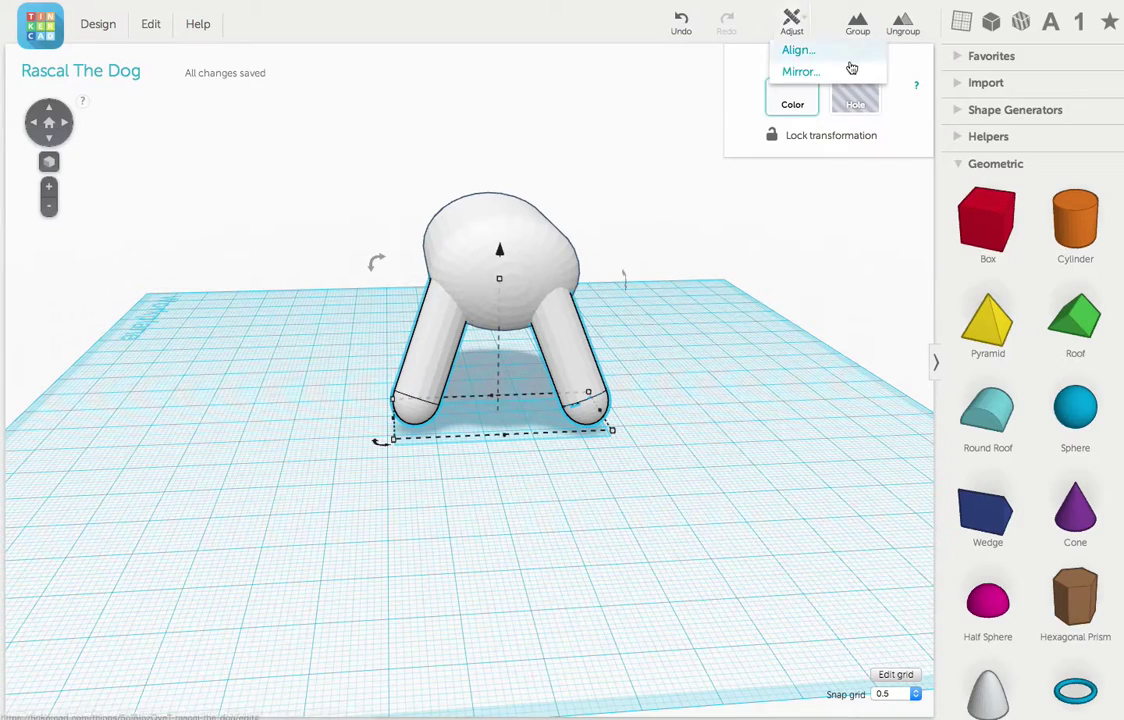
left_click(843, 51)
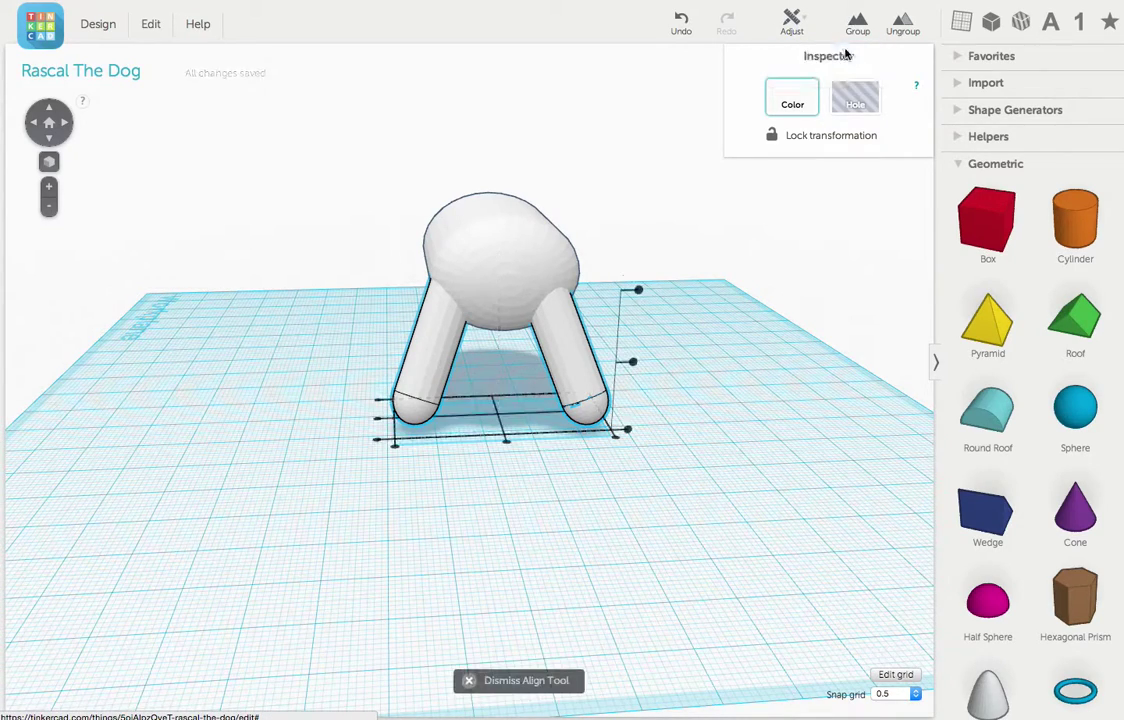
left_click(377, 422)
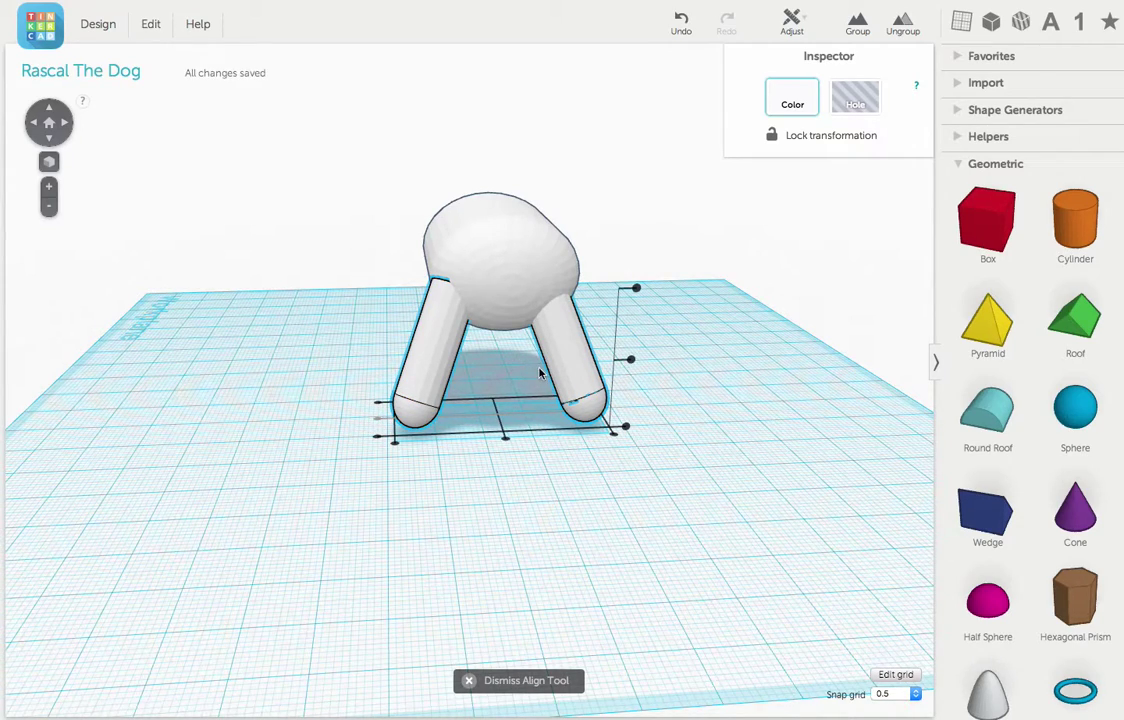
left_click(863, 30)
Centre the body over the front legs with Align and view the dog side-on
left_click_drag(703, 512, 382, 196)
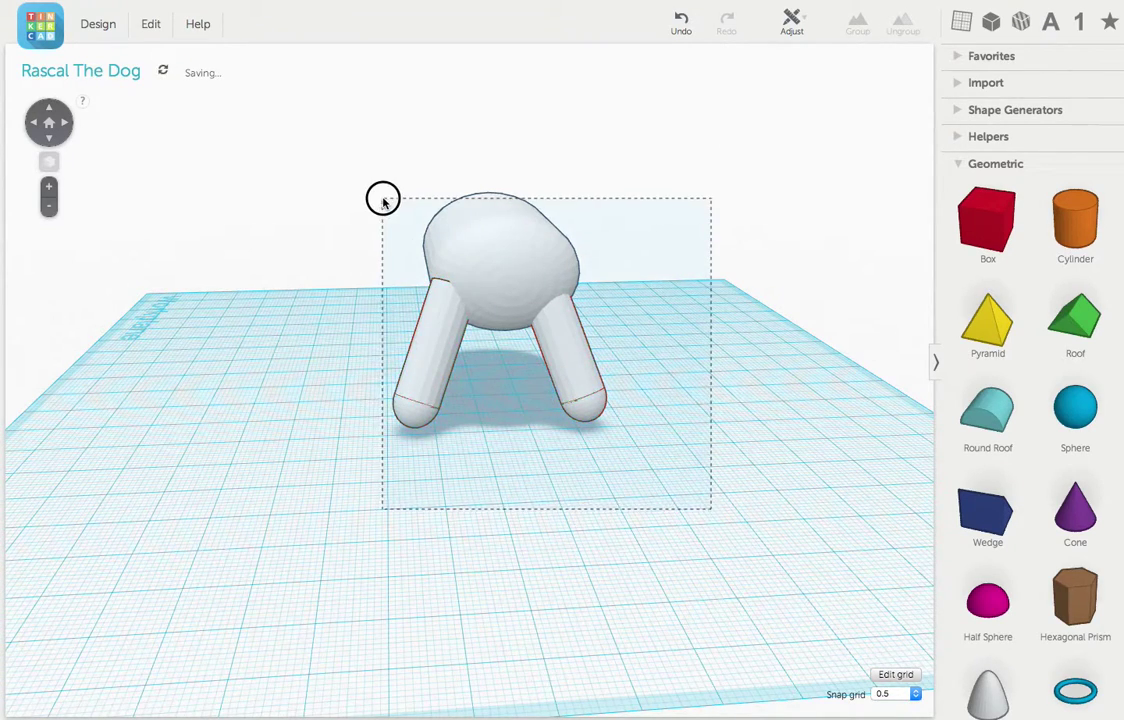
left_click(791, 22)
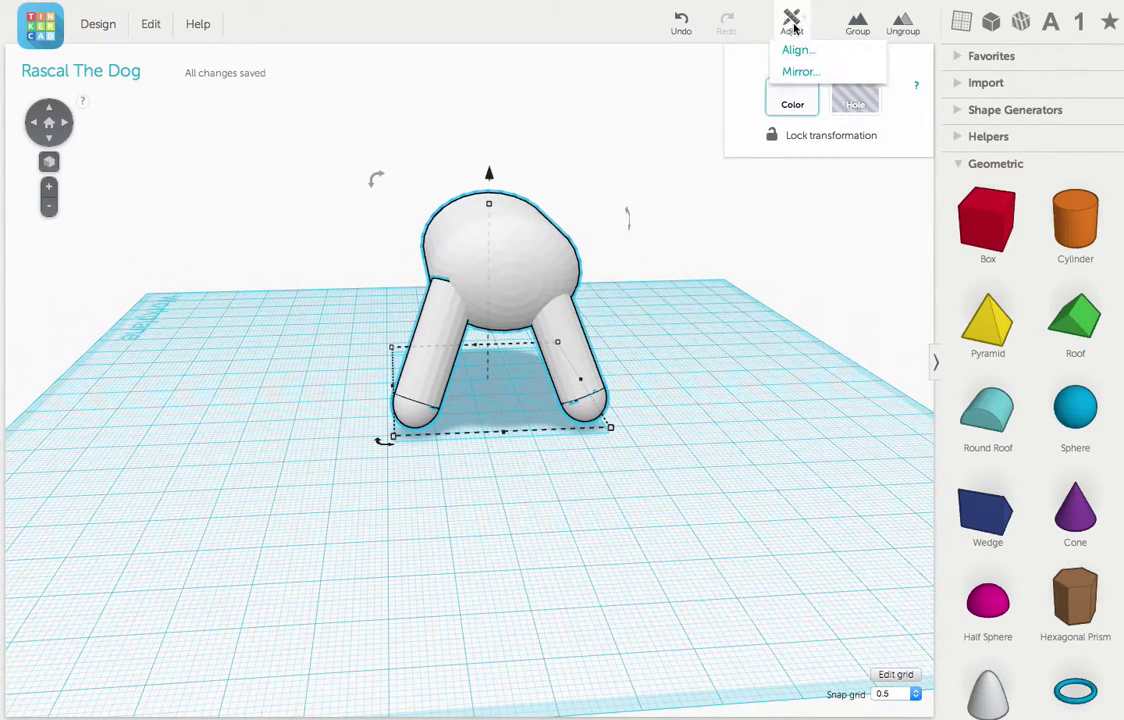
left_click(834, 53)
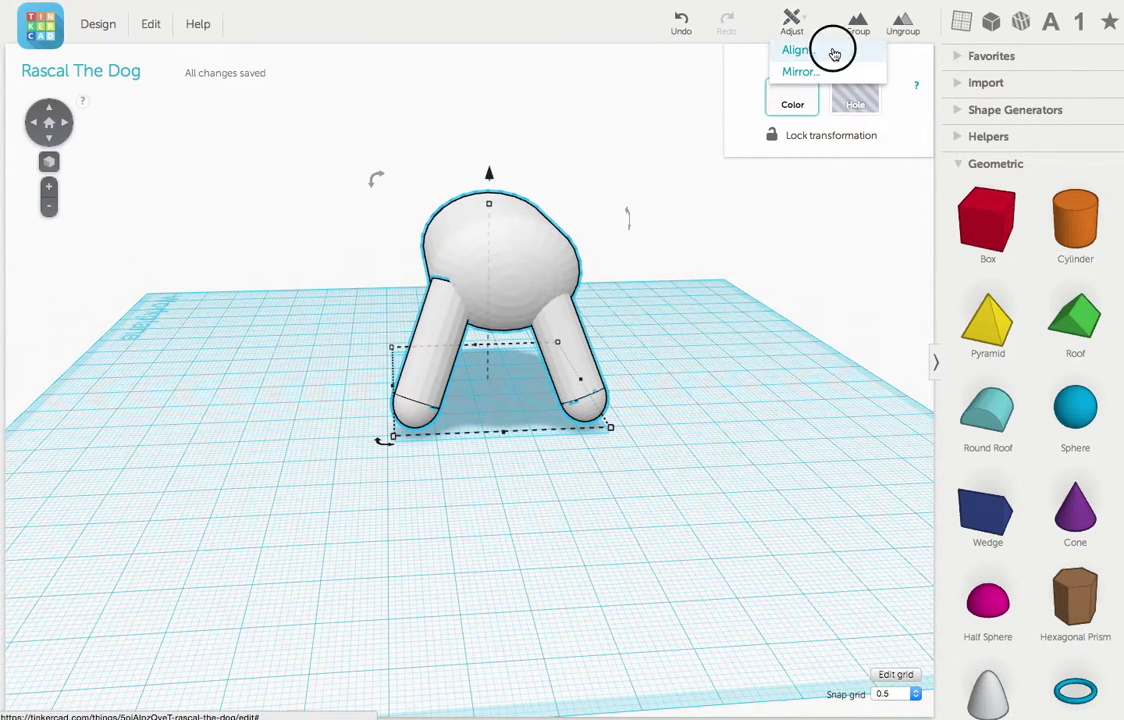
left_click(506, 441)
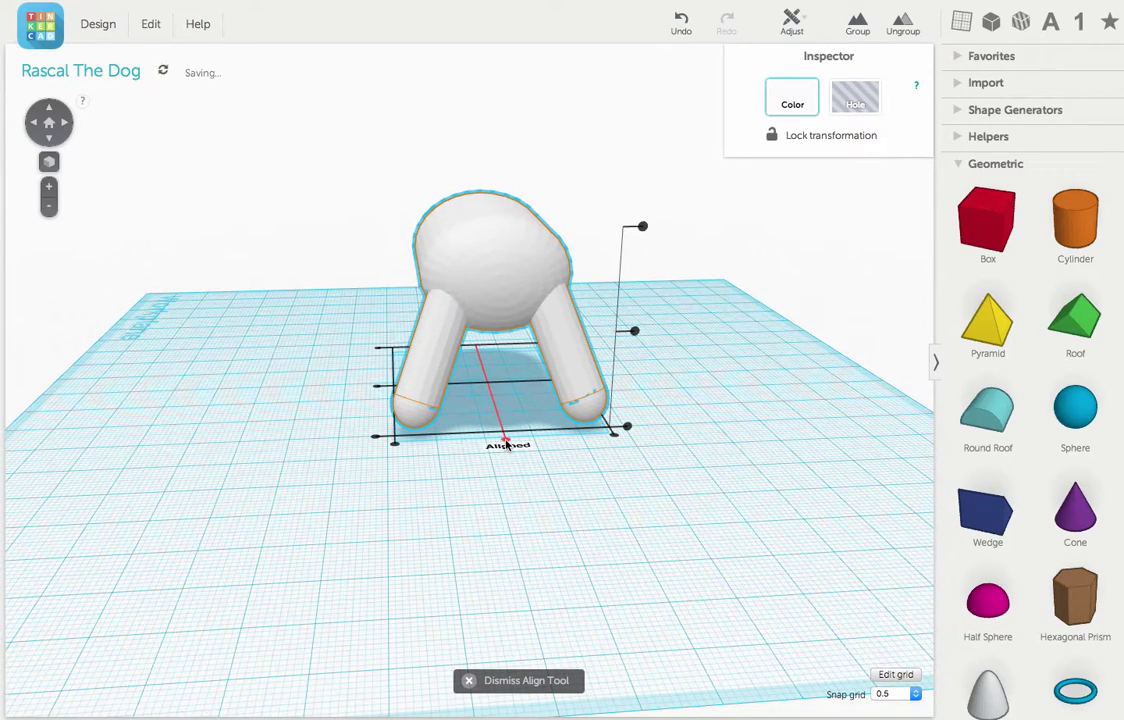
left_click(516, 495)
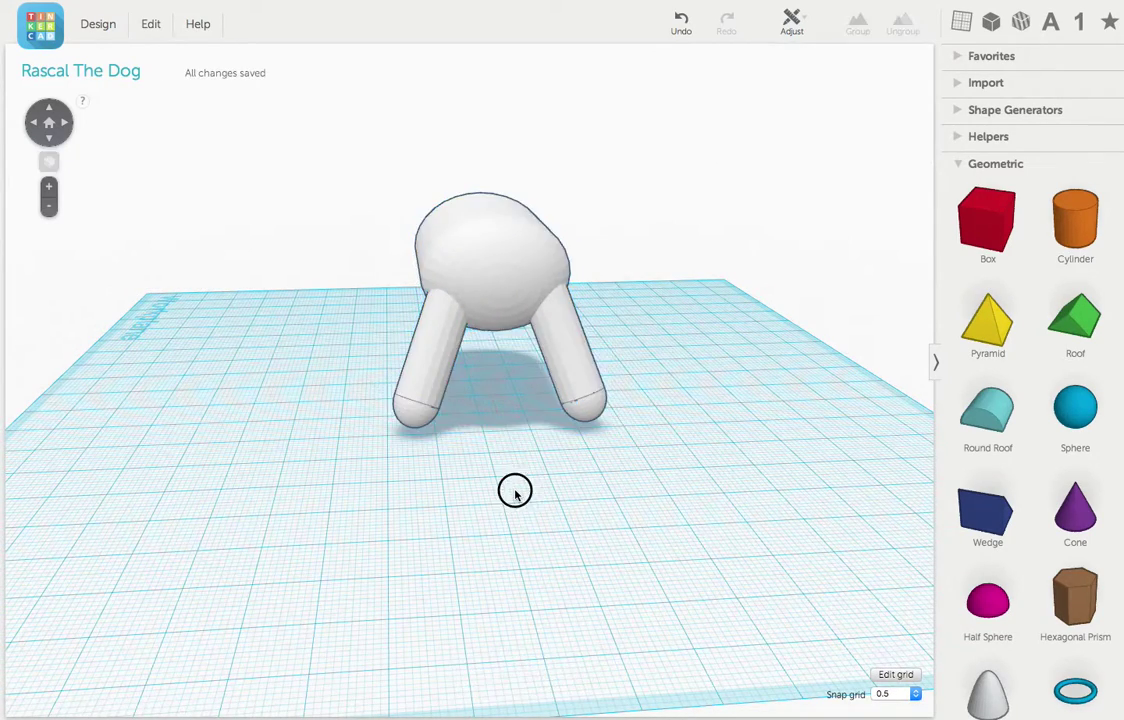
mouse_move(647, 477)
right_mouse_down()
mouse_move(460, 497)
mouse_move(352, 459)
right_mouse_up()
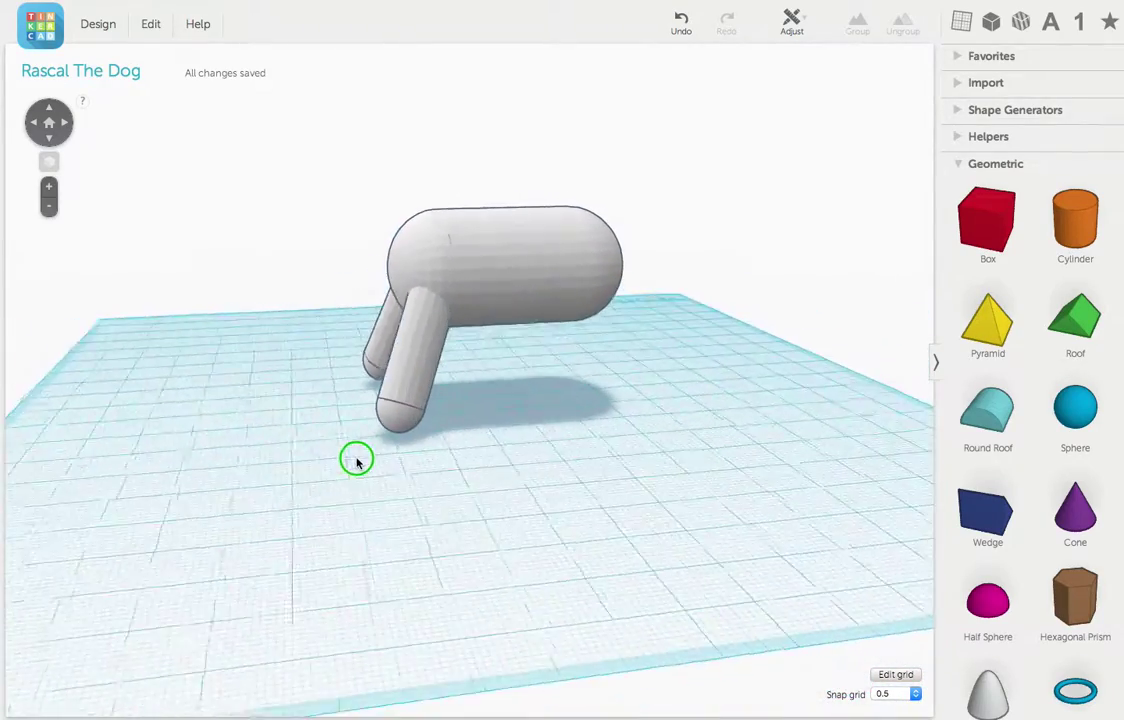
Duplicate a front leg, rotate the copy to face the rear, and move it under the back
left_click(407, 362)
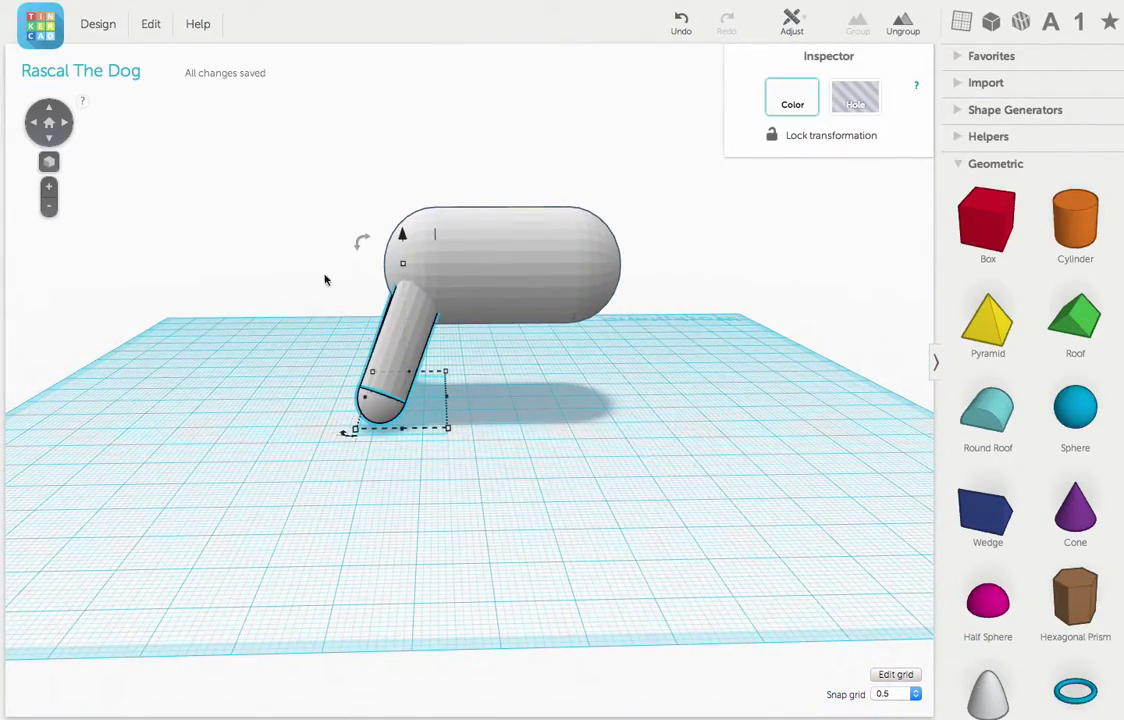
left_click(151, 24)
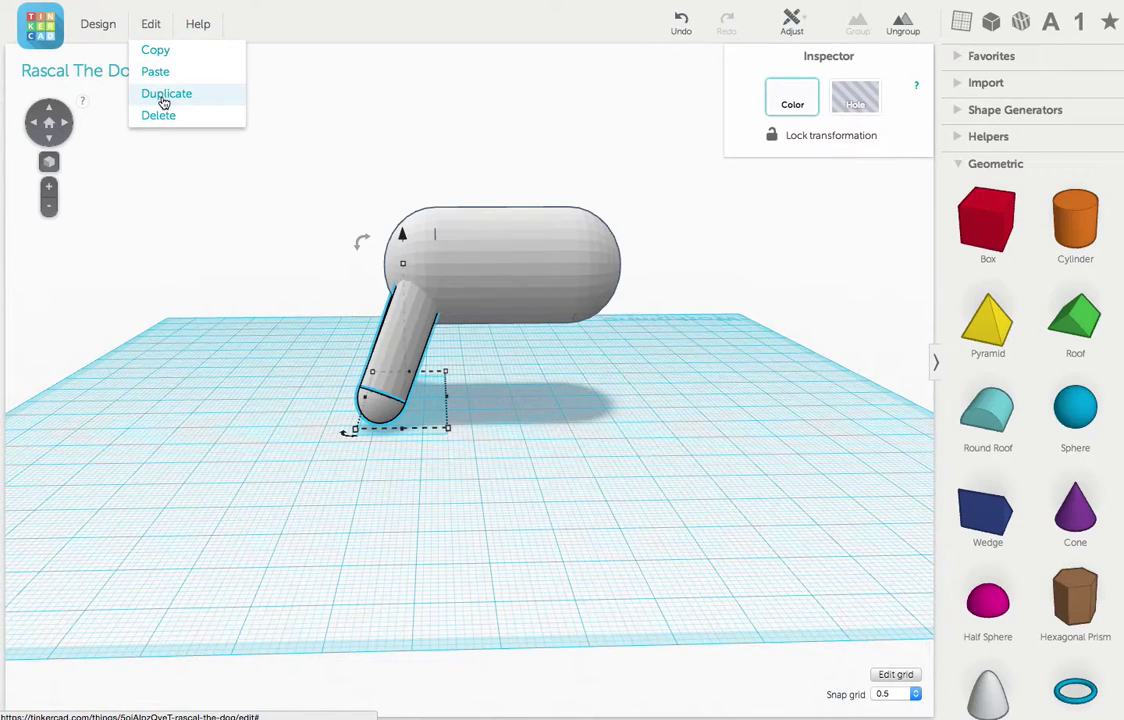
left_click(159, 100)
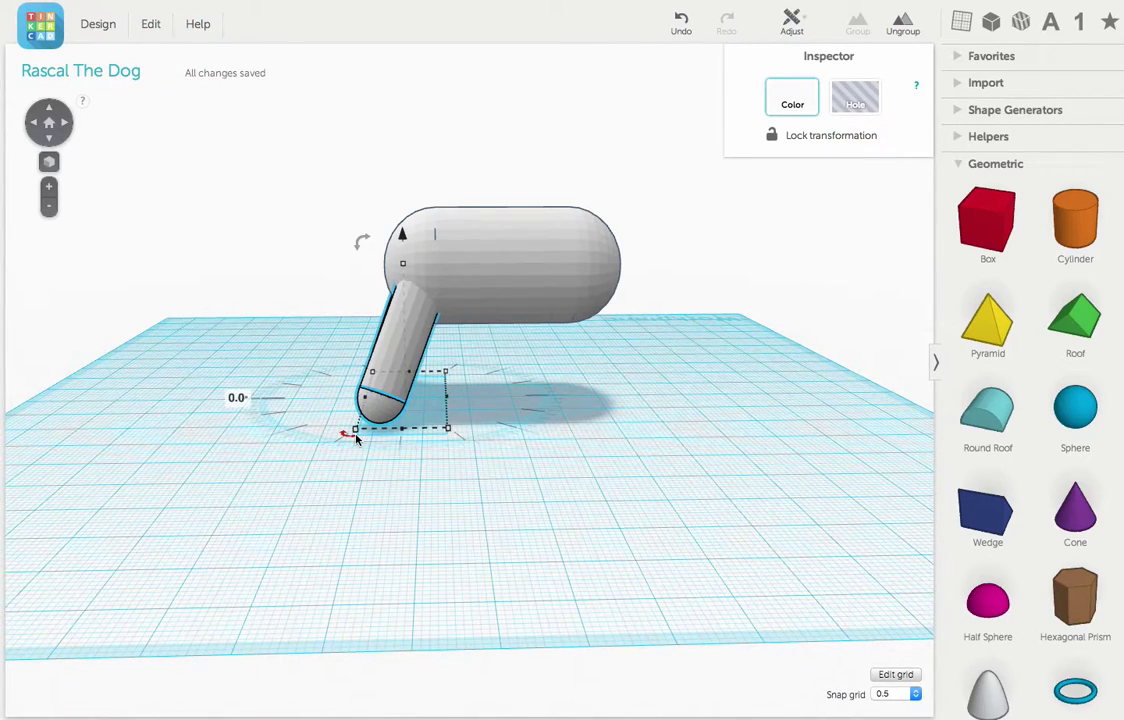
mouse_move(356, 438)
left_mouse_down()
mouse_move(688, 325)
mouse_move(662, 266)
mouse_move(657, 296)
left_mouse_up()
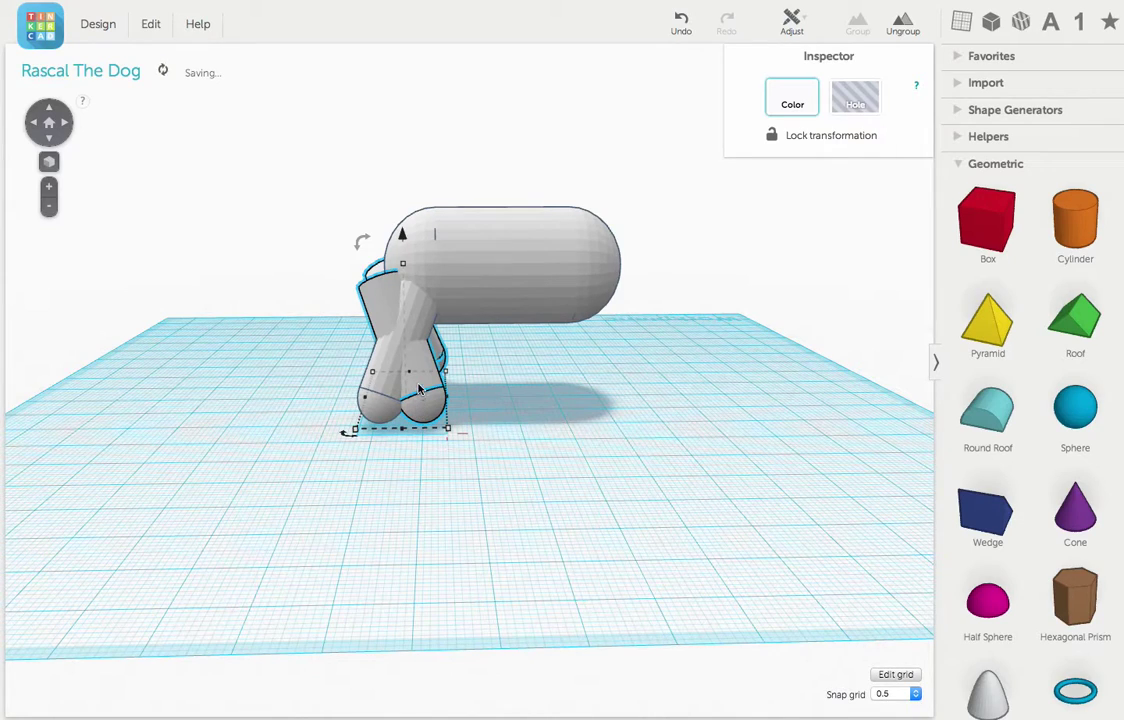
mouse_move(419, 389)
left_mouse_down()
mouse_move(637, 390)
mouse_move(625, 389)
left_mouse_up()
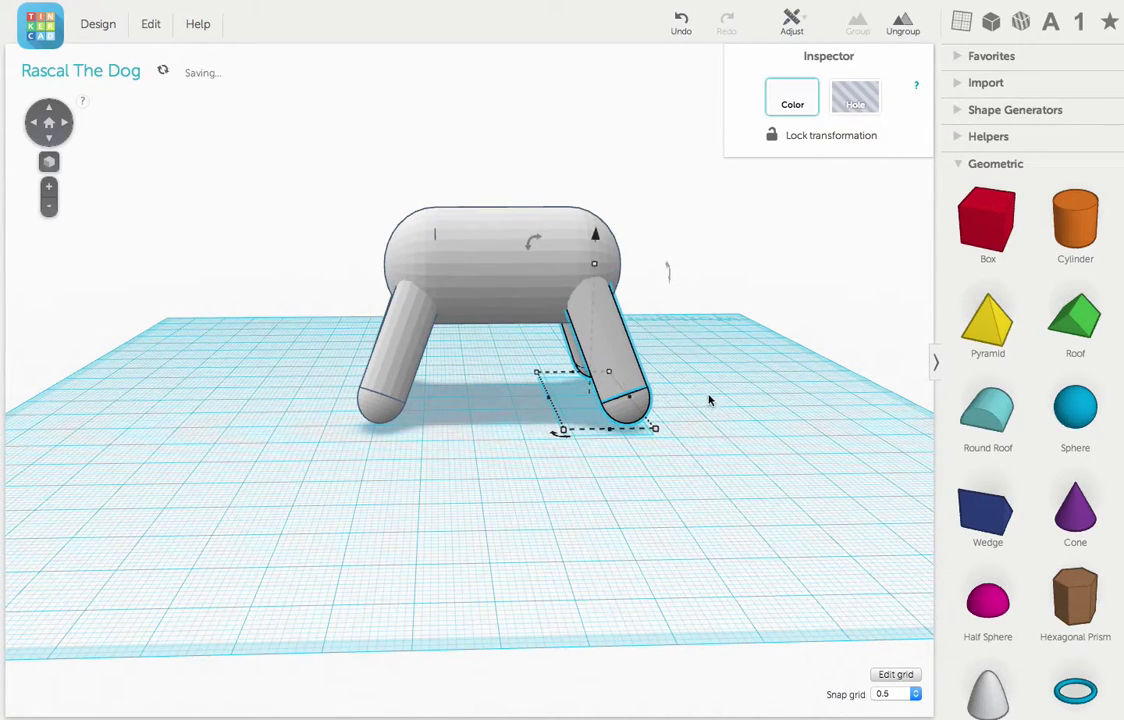
mouse_move(707, 396)
right_mouse_down()
mouse_move(478, 403)
mouse_move(452, 417)
mouse_move(452, 447)
mouse_move(389, 454)
mouse_move(395, 477)
right_mouse_up()
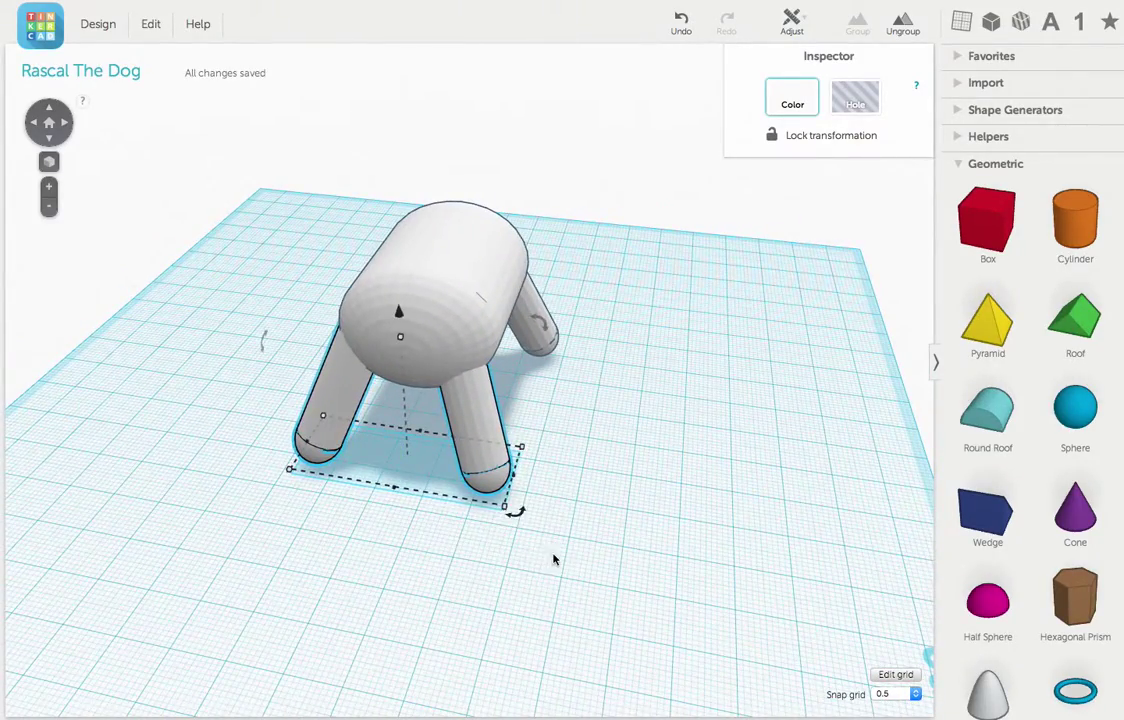
left_click_drag(553, 555, 280, 222)
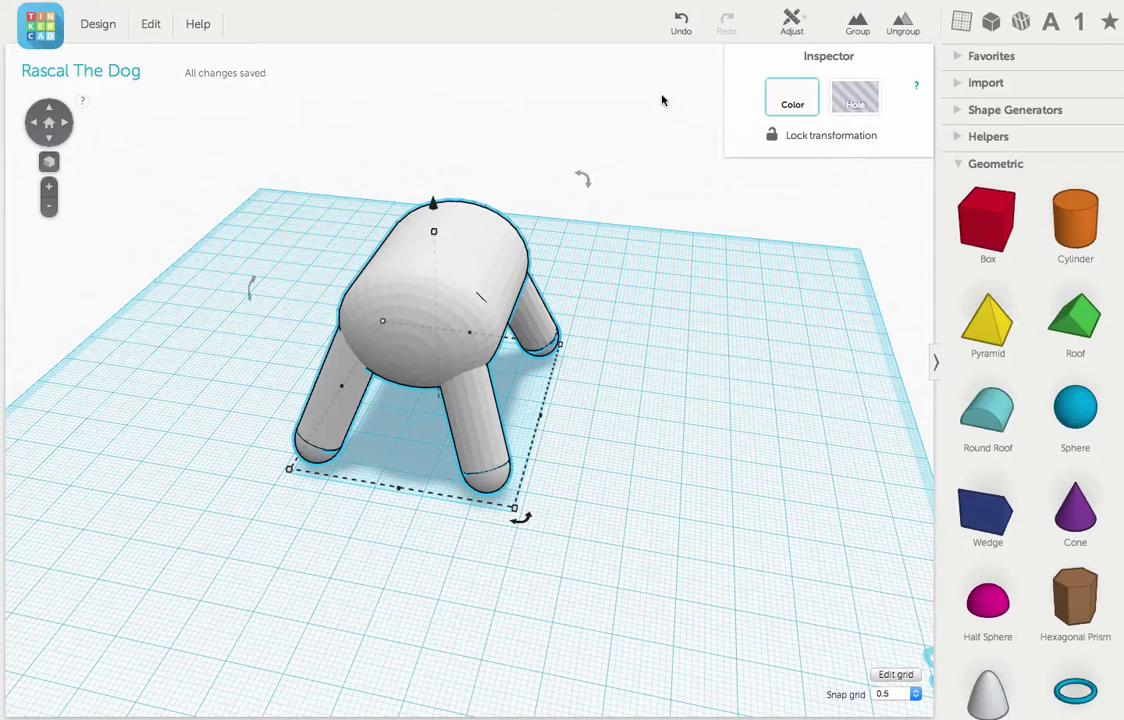
Centre-align the body and all four legs along one axis, then check from a low front view
left_click(791, 22)
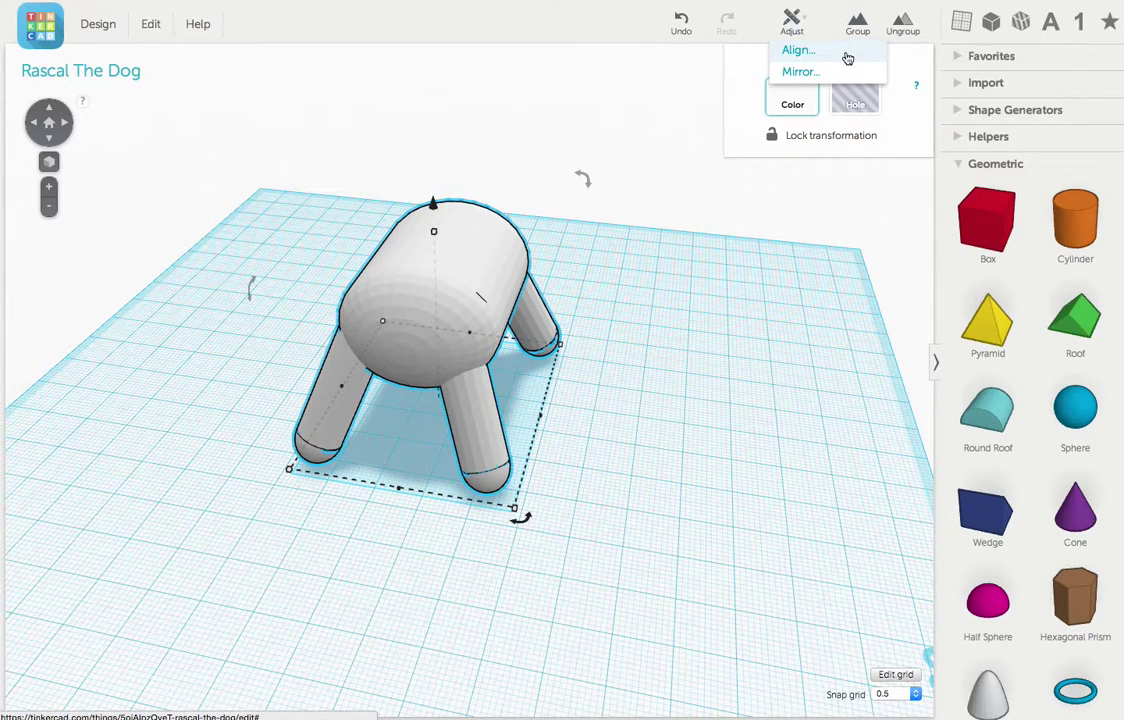
left_click(800, 50)
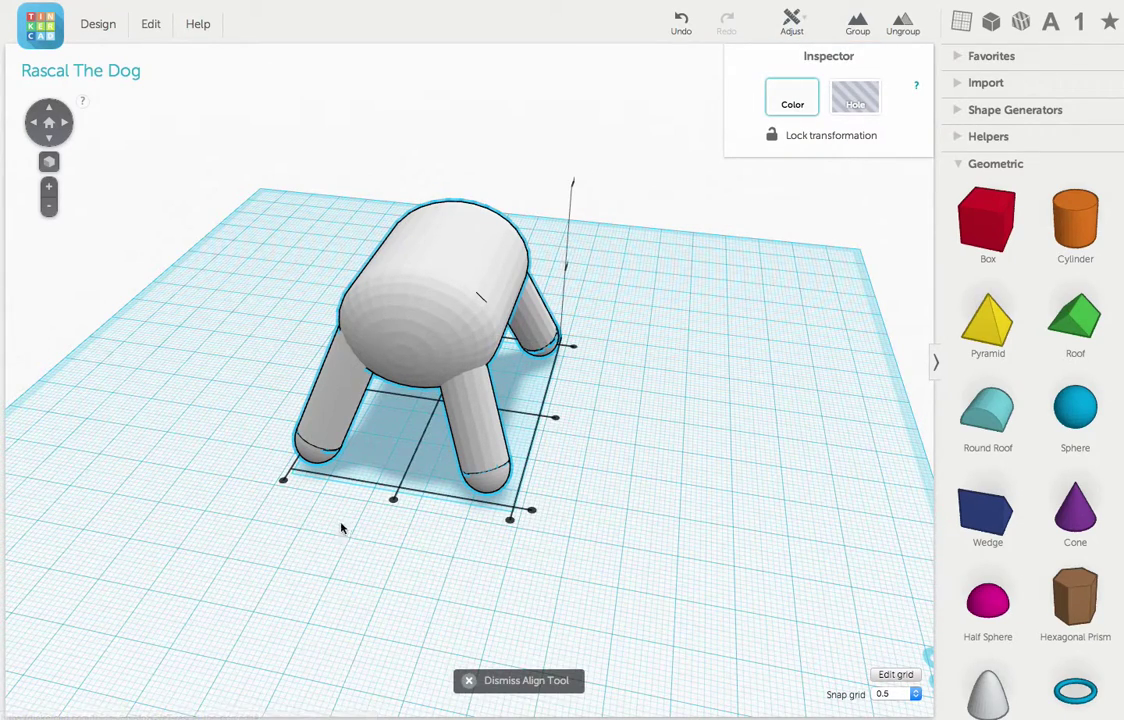
left_click(393, 501)
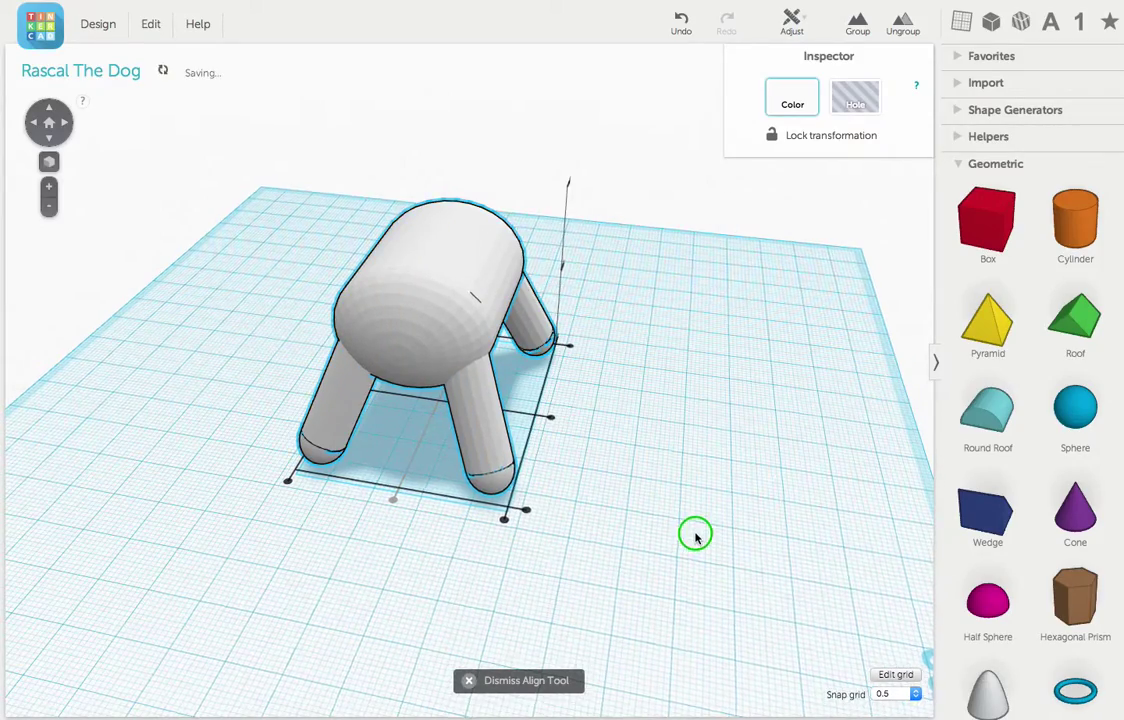
mouse_move(695, 532)
right_mouse_down()
mouse_move(439, 472)
mouse_move(156, 472)
mouse_move(25, 487)
right_mouse_up()
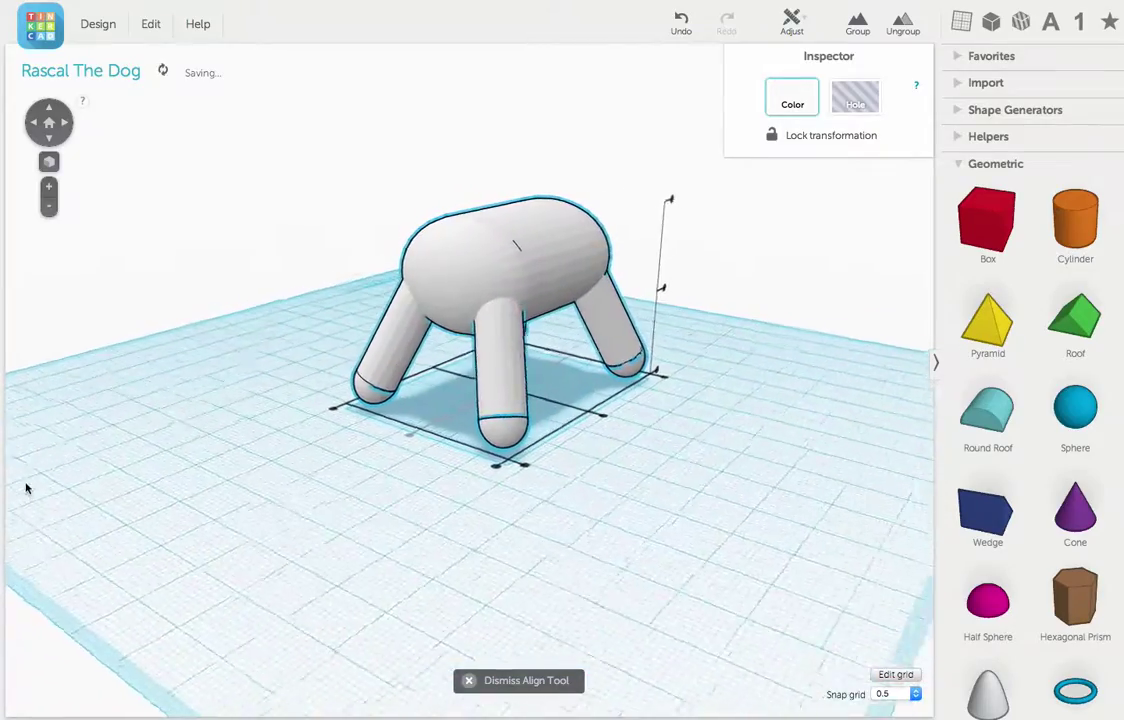
mouse_move(741, 409)
right_mouse_down()
mouse_move(497, 429)
mouse_move(108, 437)
mouse_move(76, 390)
mouse_move(93, 386)
right_mouse_up()
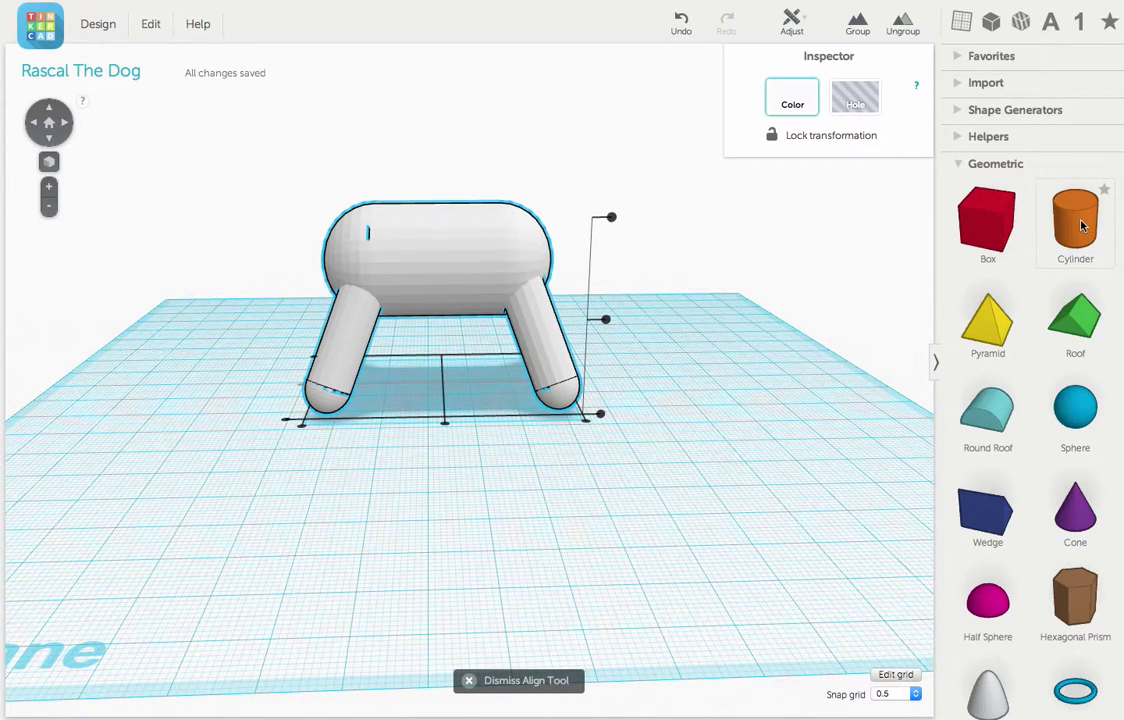
Add a cylinder turned 90° onto its side, narrowed to 16.00 mm, with a half sphere to its left
left_click_drag(1082, 227, 450, 563)
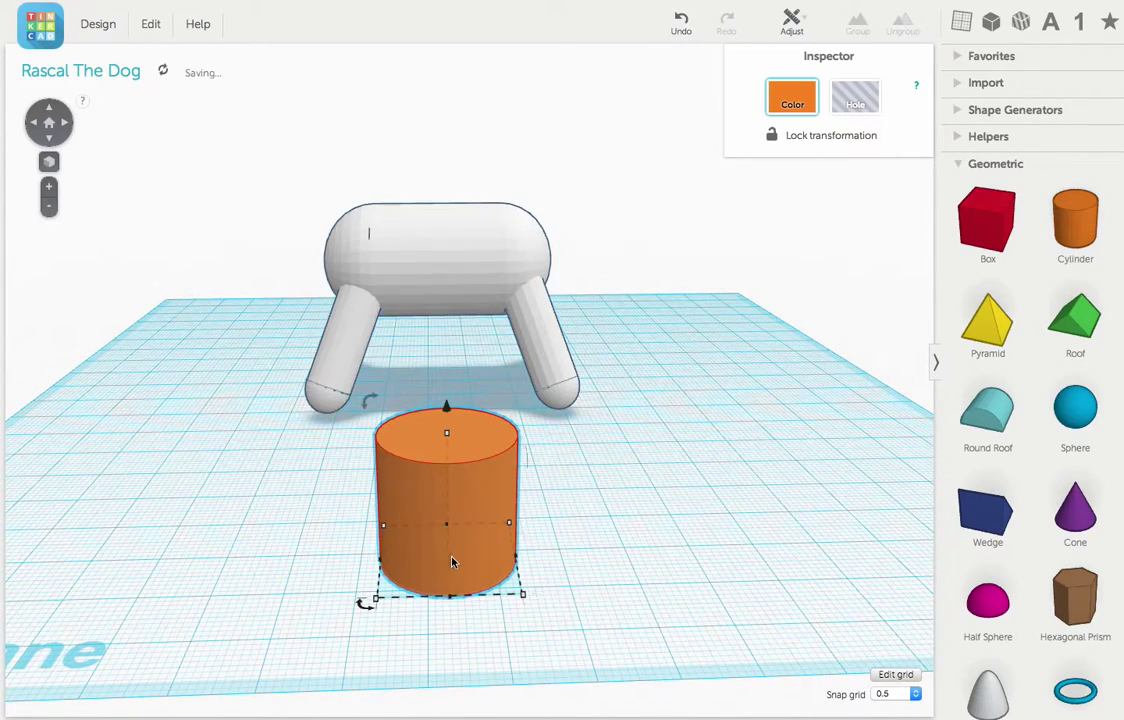
left_click_drag(367, 409, 283, 602)
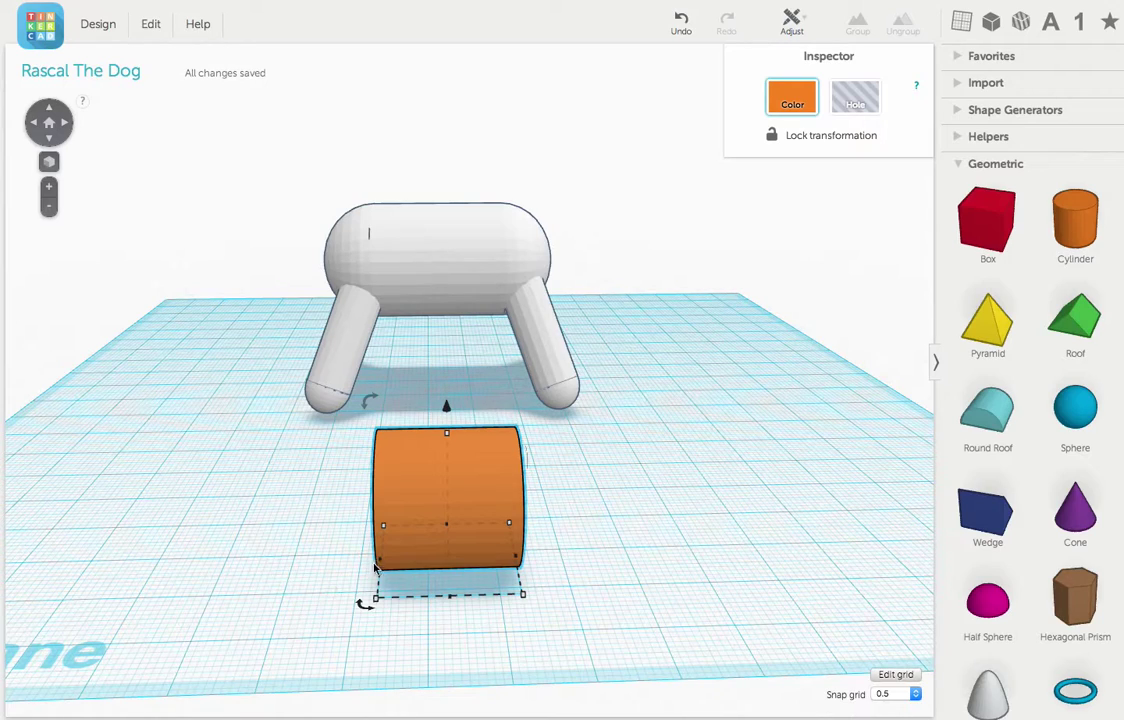
left_click_drag(379, 561, 406, 552)
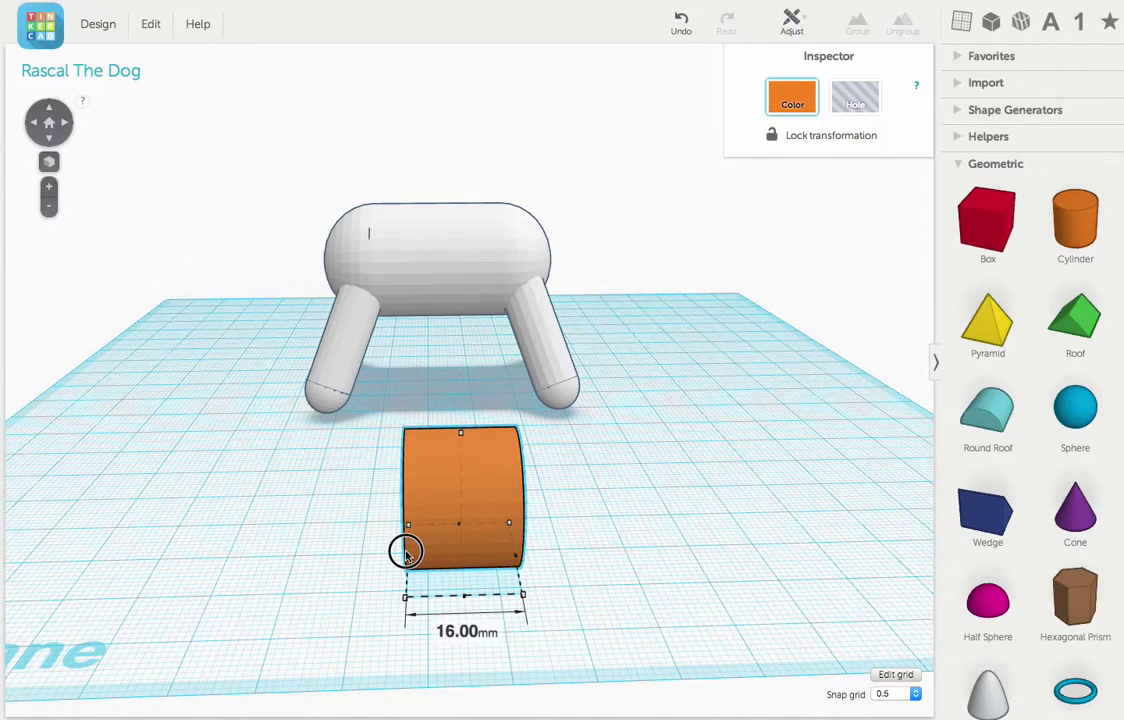
left_click_drag(406, 552, 406, 552)
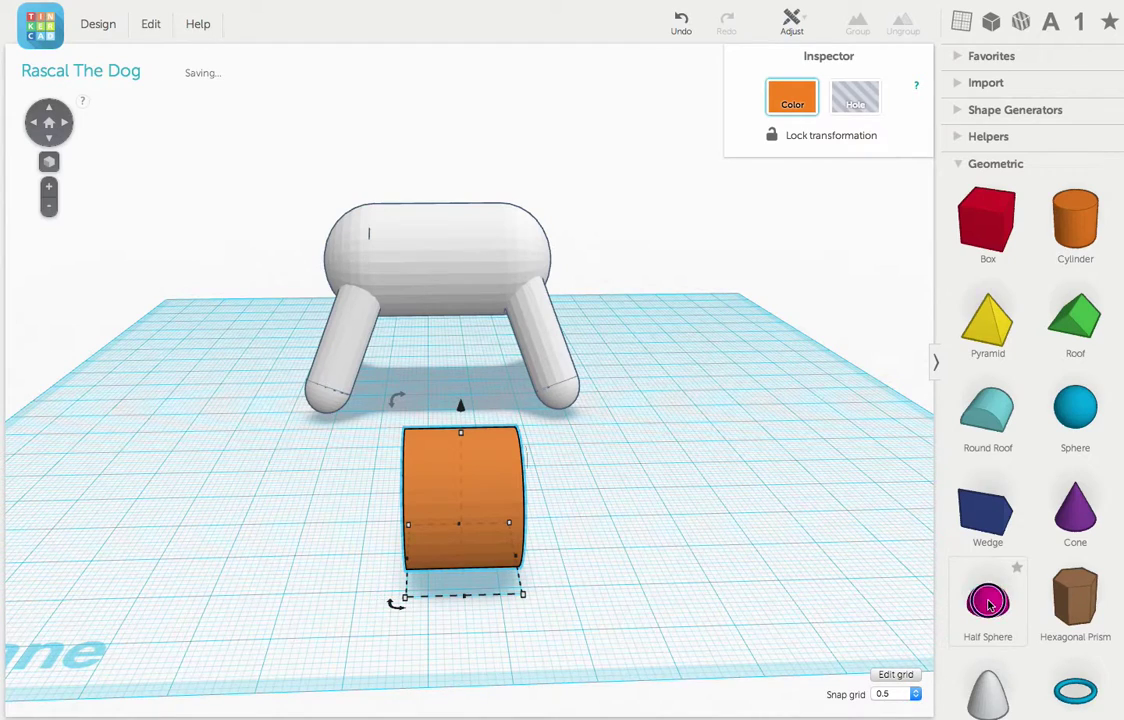
left_click_drag(988, 603, 338, 546)
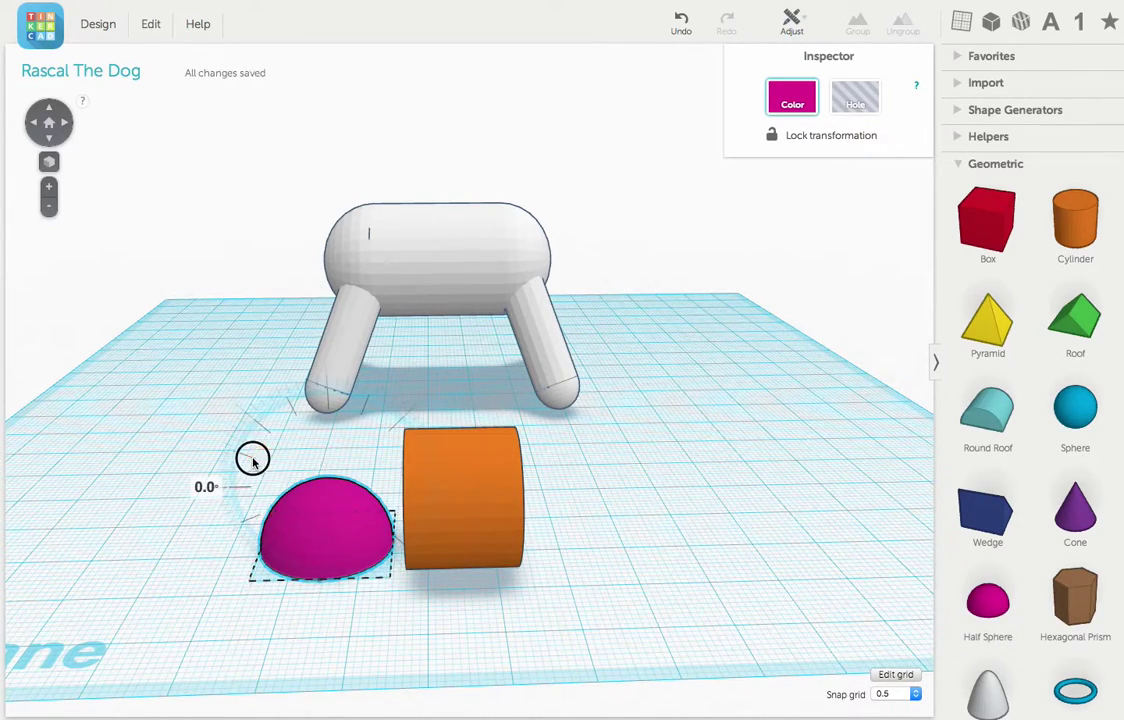
Turn the half sphere 90° onto its side and nudge it flush against the cylinder's left end
left_click_drag(253, 460, 284, 640)
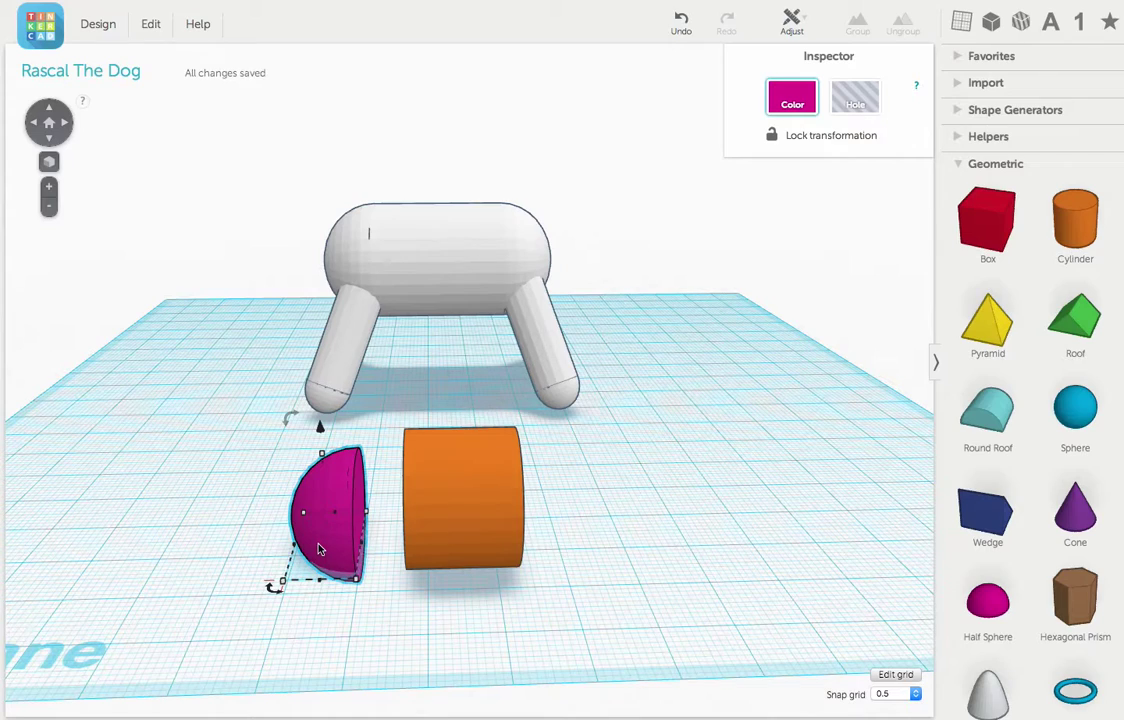
left_click_drag(320, 549, 347, 515)
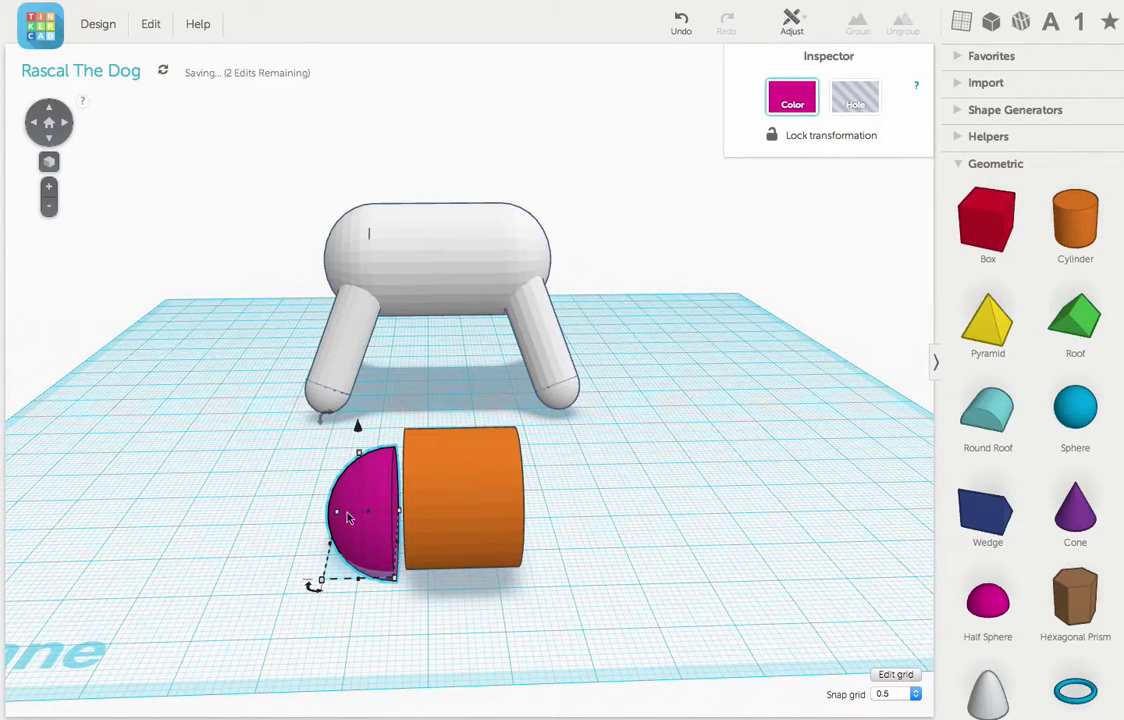
scroll(348, 516, "up", 2)
scroll(371, 512, "up", 2)
scroll(374, 519, "up", 2)
scroll(447, 467, "up", 2)
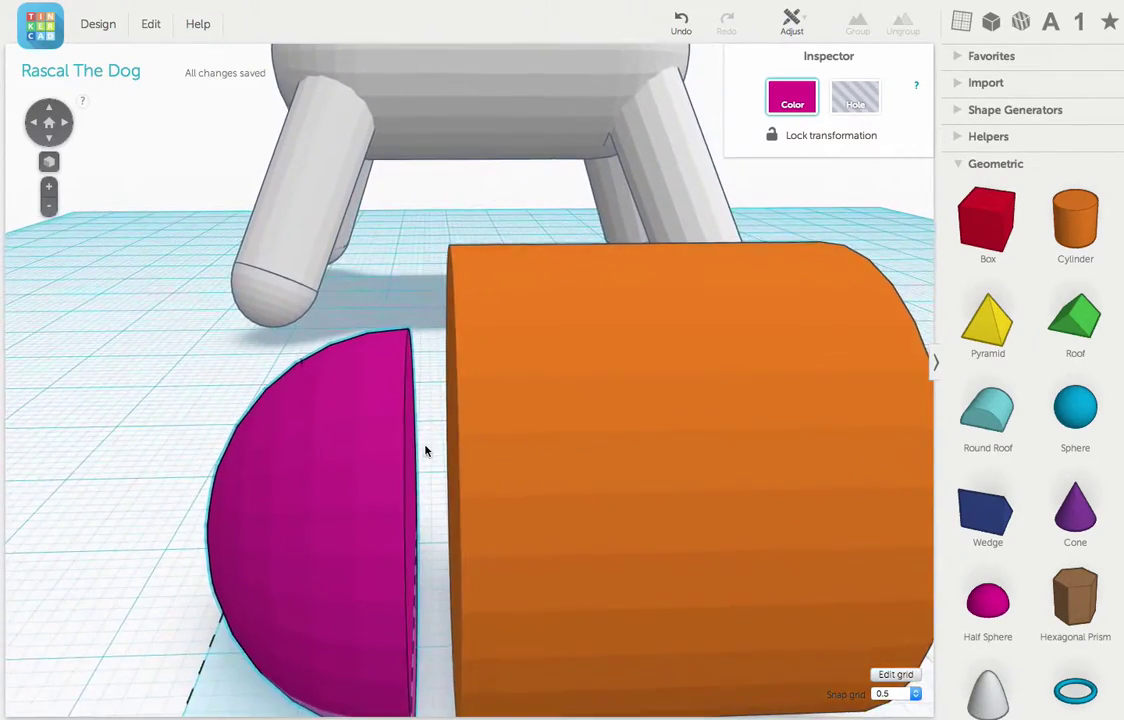
key("Right")
key("Right")
key("Right")
key("Right")
key("Right")
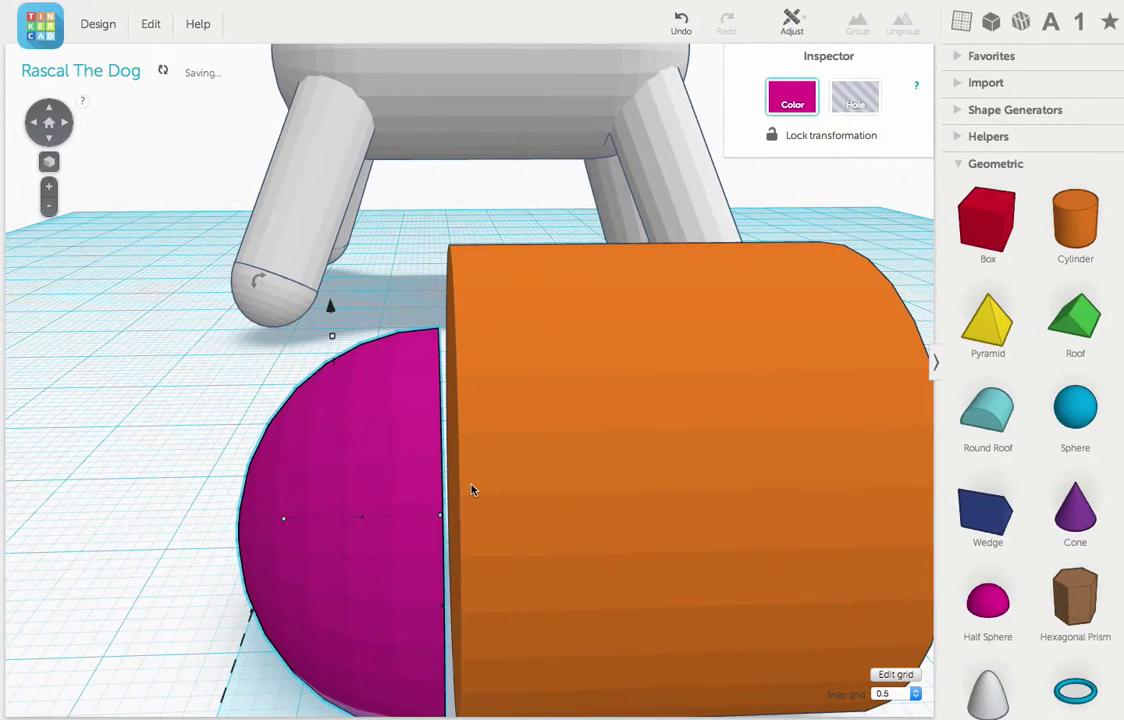
key("Right")
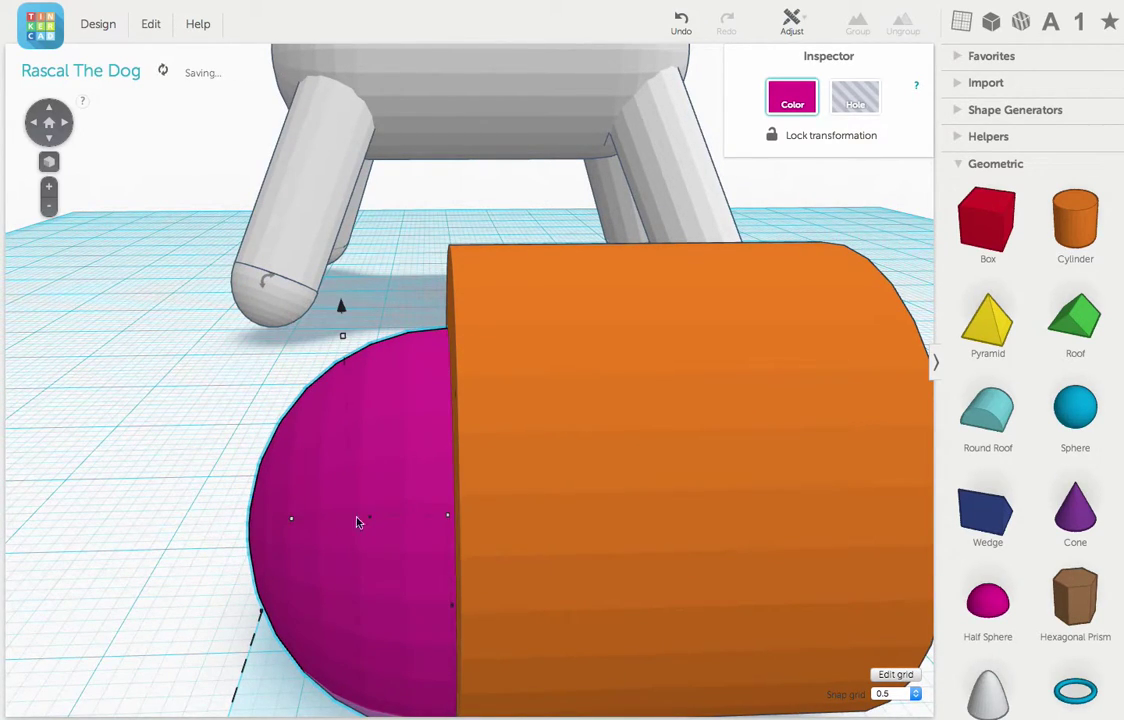
scroll(281, 518, "down", 3)
scroll(281, 518, "down", 2)
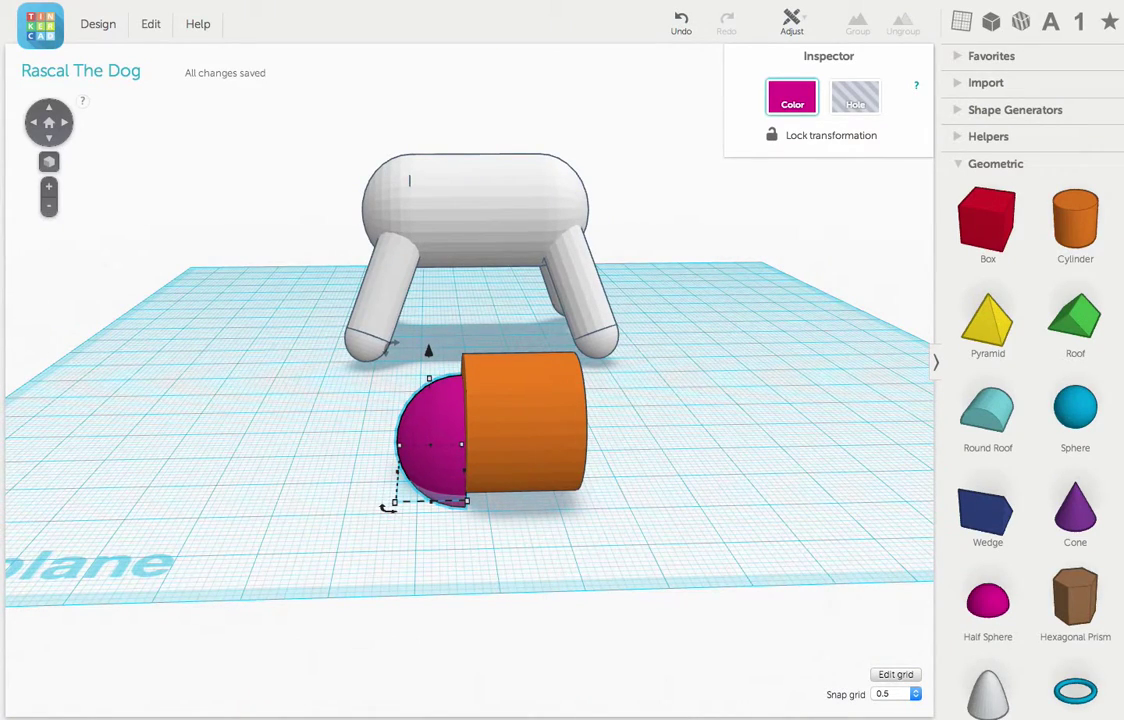
left_click(150, 23)
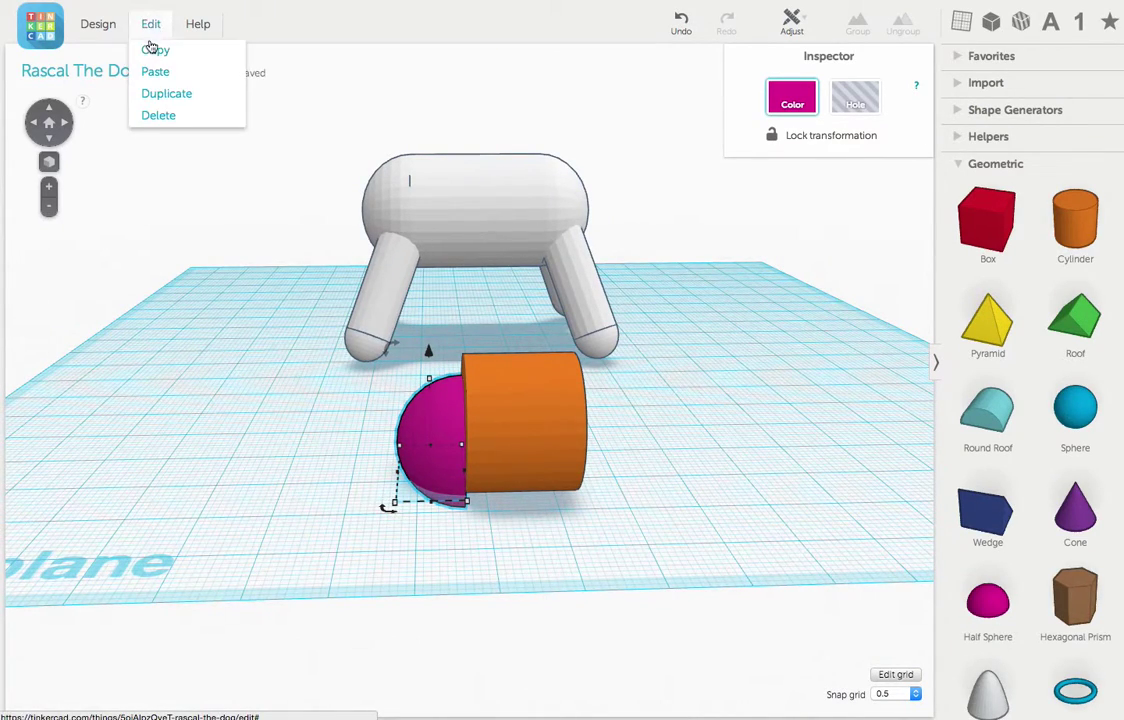
Duplicate the half sphere, flip the copy, and nudge it flush onto the cylinder's right end
left_click(160, 94)
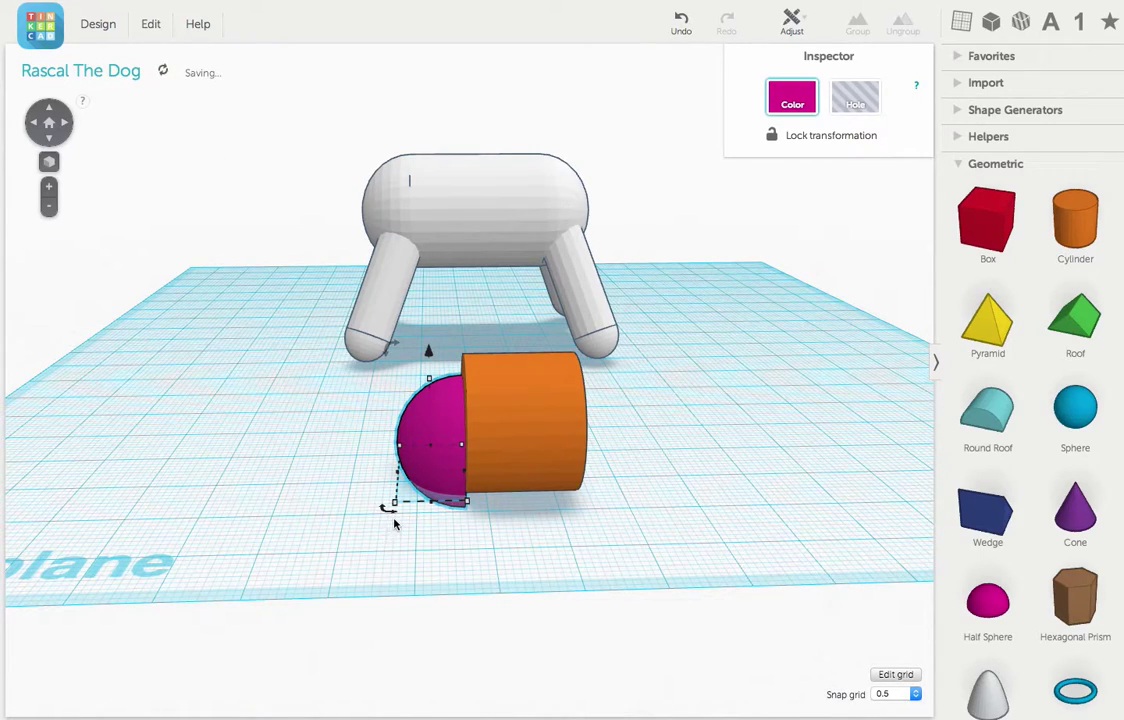
mouse_move(396, 515)
left_mouse_down()
mouse_move(521, 455)
mouse_move(526, 357)
left_mouse_up()
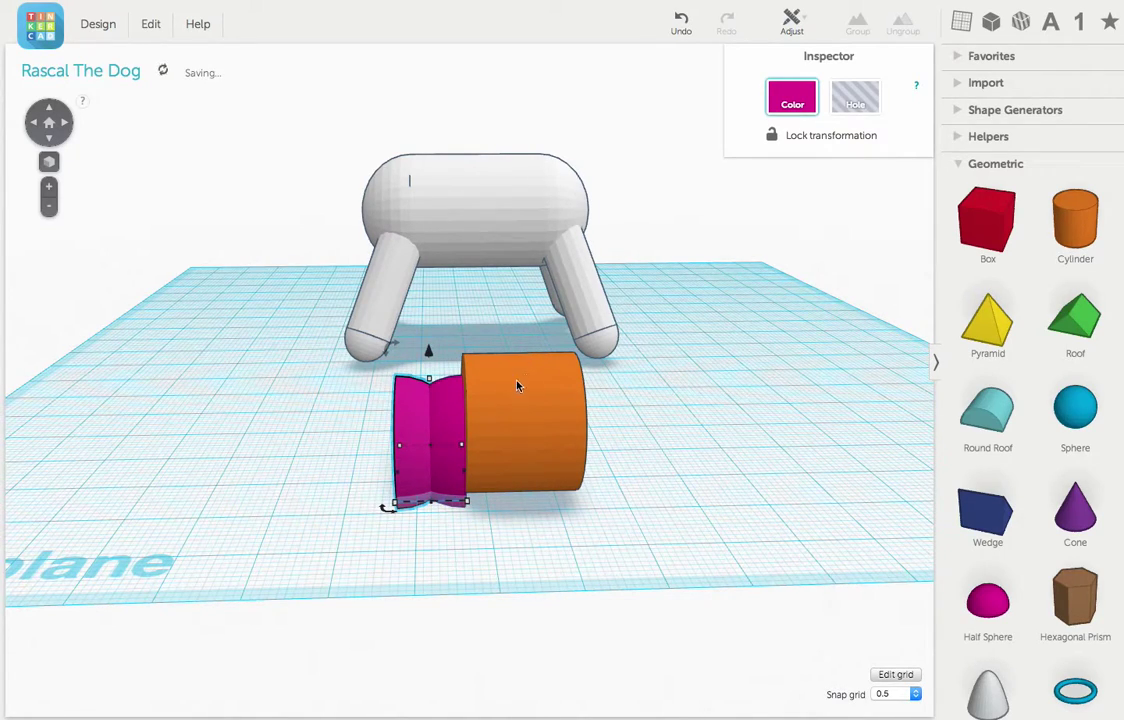
key("Right")
key("Right")
key("Right")
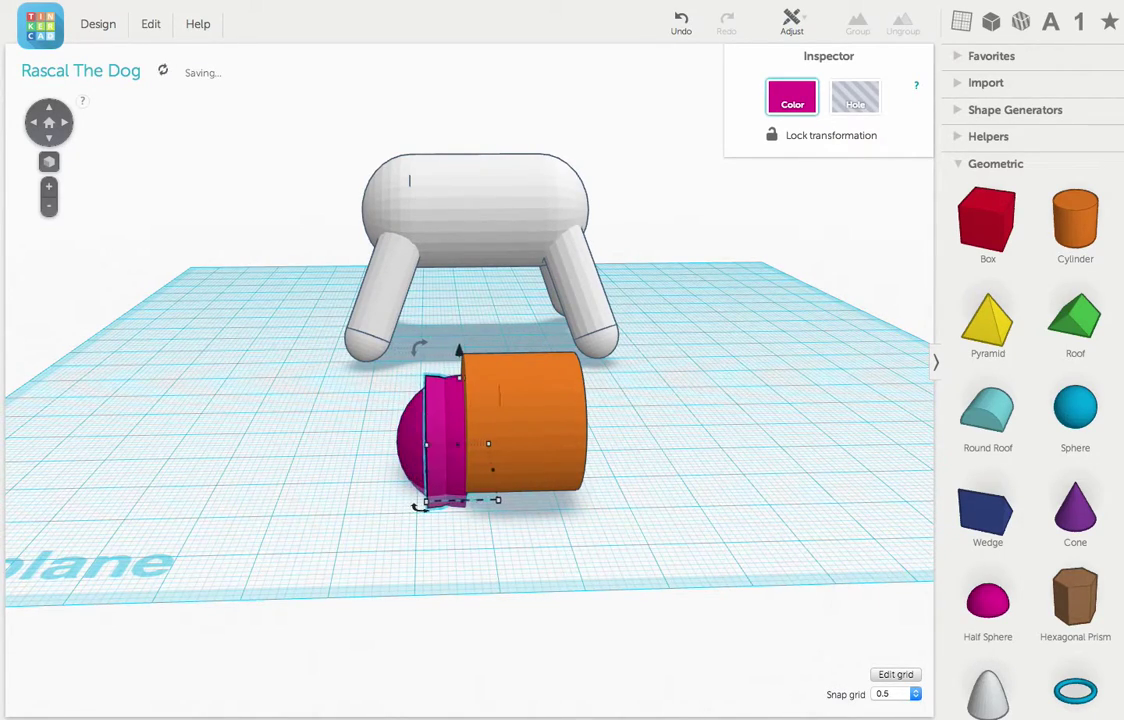
left_click(543, 440)
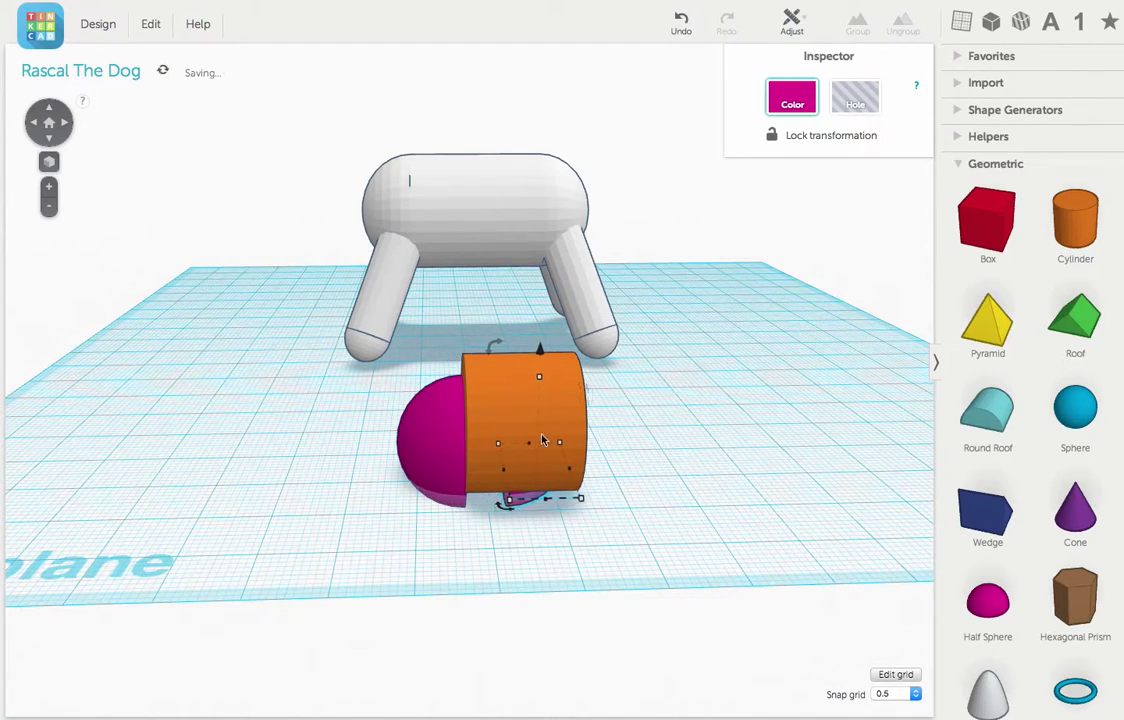
middle_click_drag(543, 440, 452, 445)
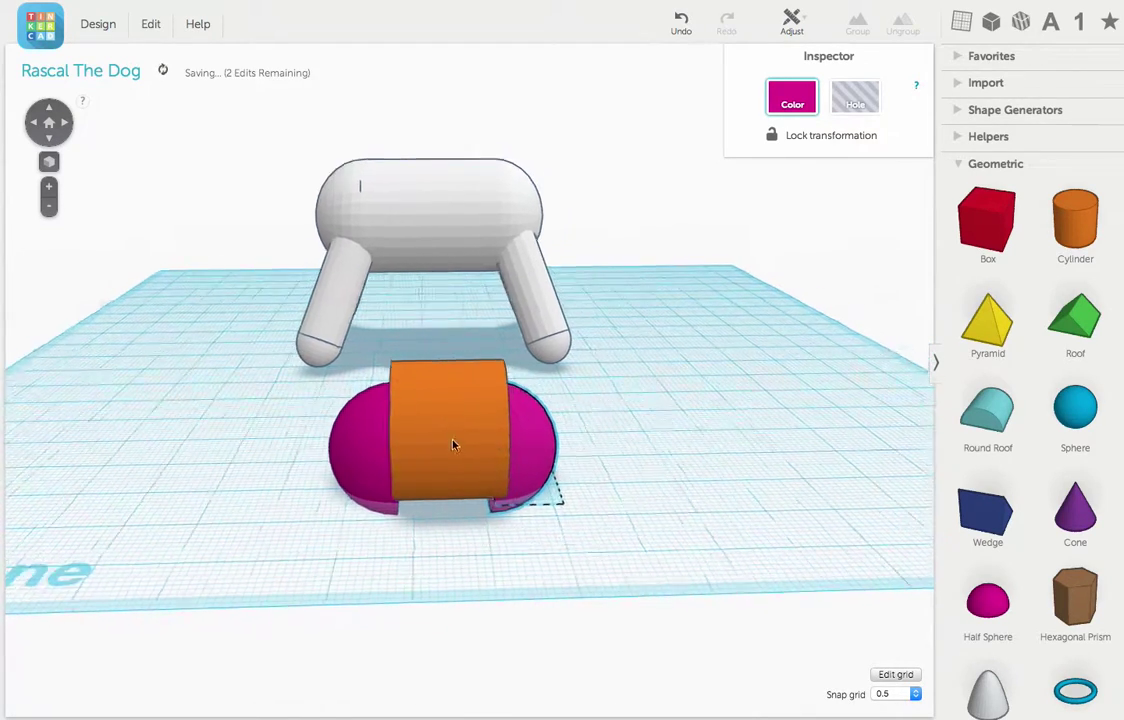
mouse_move(452, 445)
right_mouse_down()
mouse_move(434, 432)
mouse_move(469, 427)
right_mouse_up()
scroll(440, 428, "up", 3)
scroll(431, 428, "up", 2)
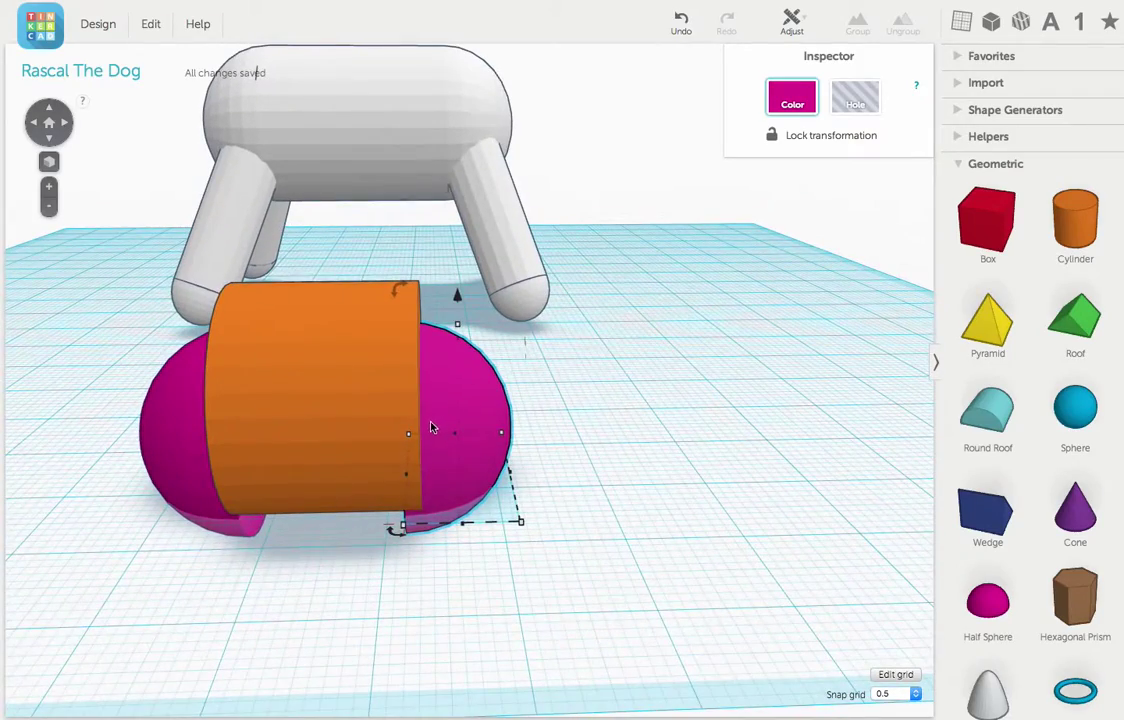
key("Right")
key("Right")
key("Right")
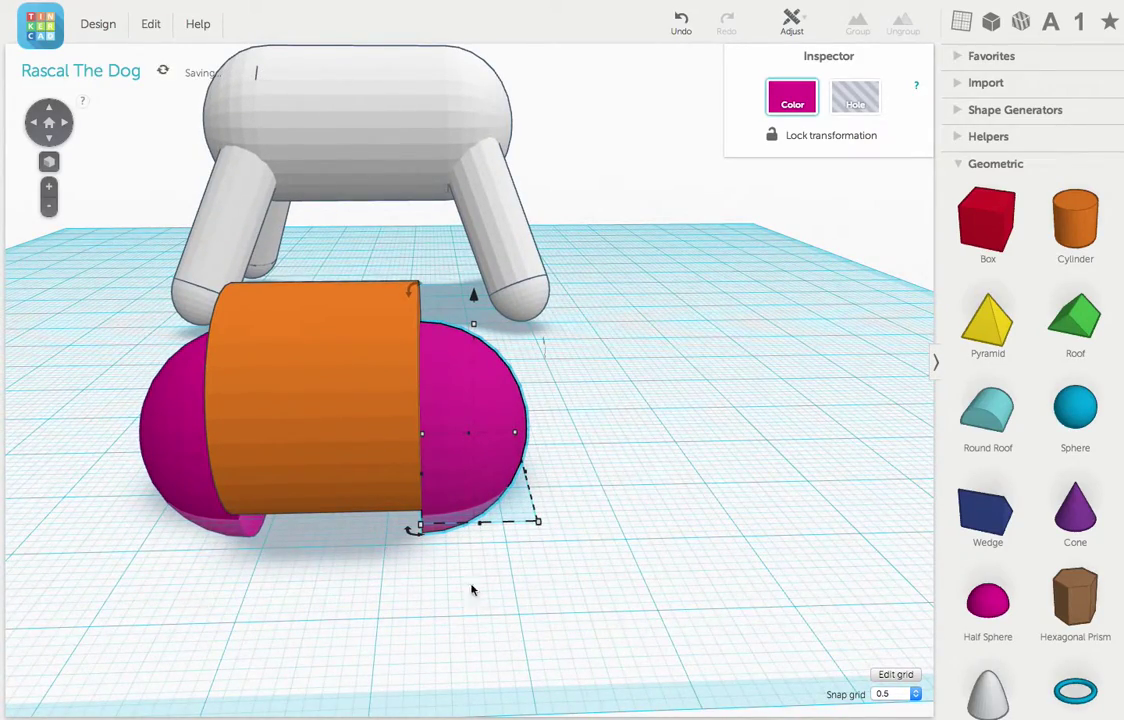
mouse_move(494, 532)
right_mouse_down()
mouse_move(595, 595)
mouse_move(597, 618)
mouse_move(441, 572)
mouse_move(404, 447)
right_mouse_up()
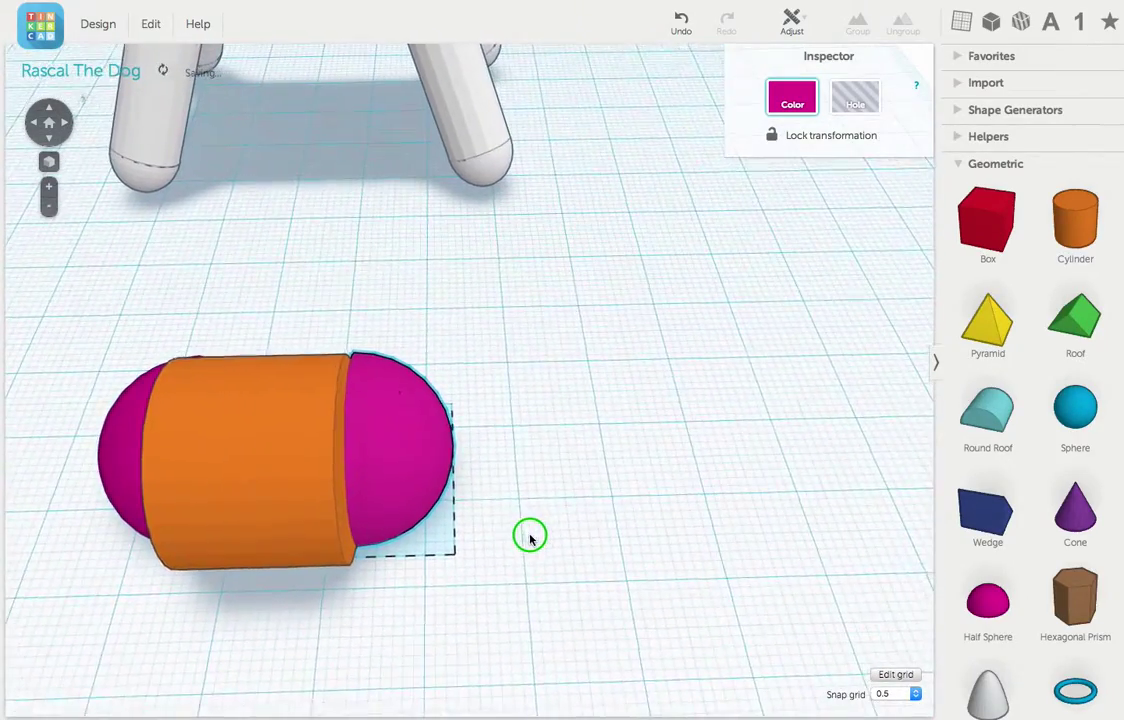
Centre the cylinder and both half spheres on two axes and group them into one capsule
left_click_drag(472, 620, 75, 410)
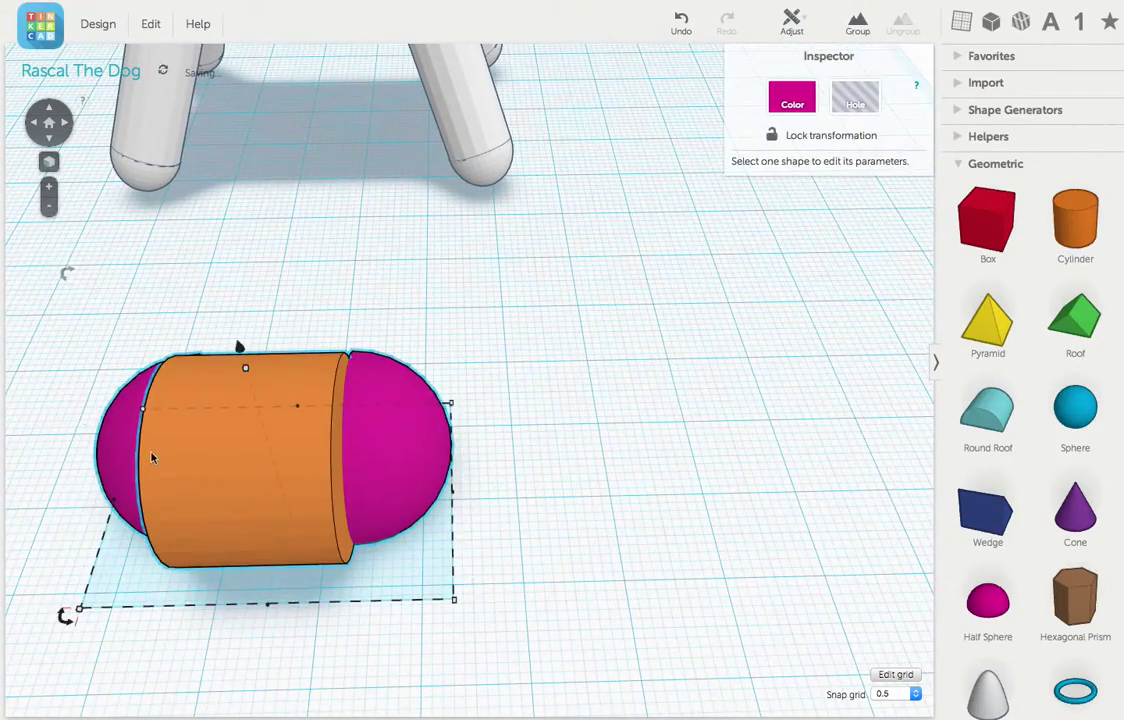
key("f")
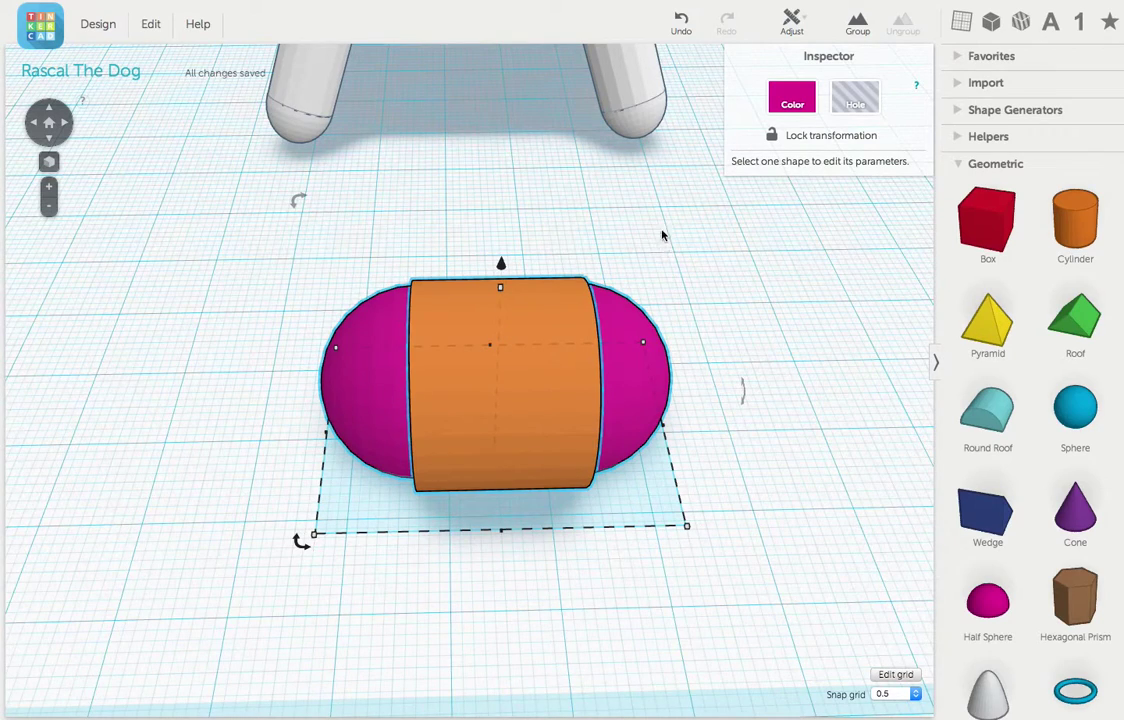
left_click(788, 24)
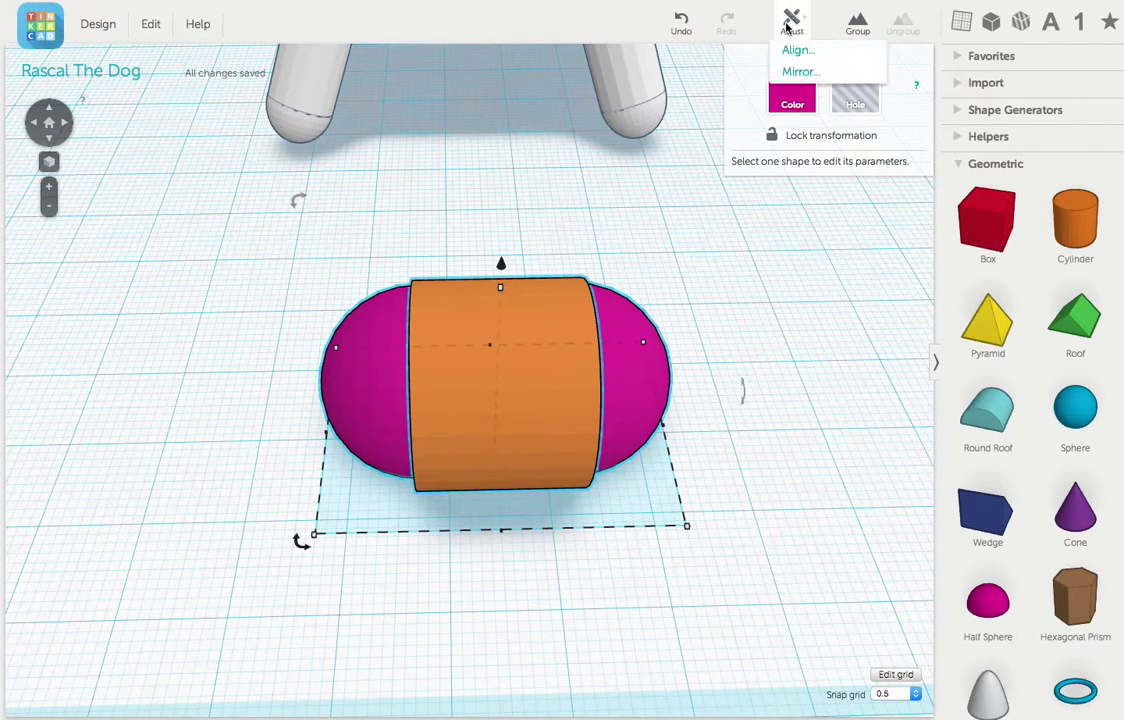
left_click(830, 50)
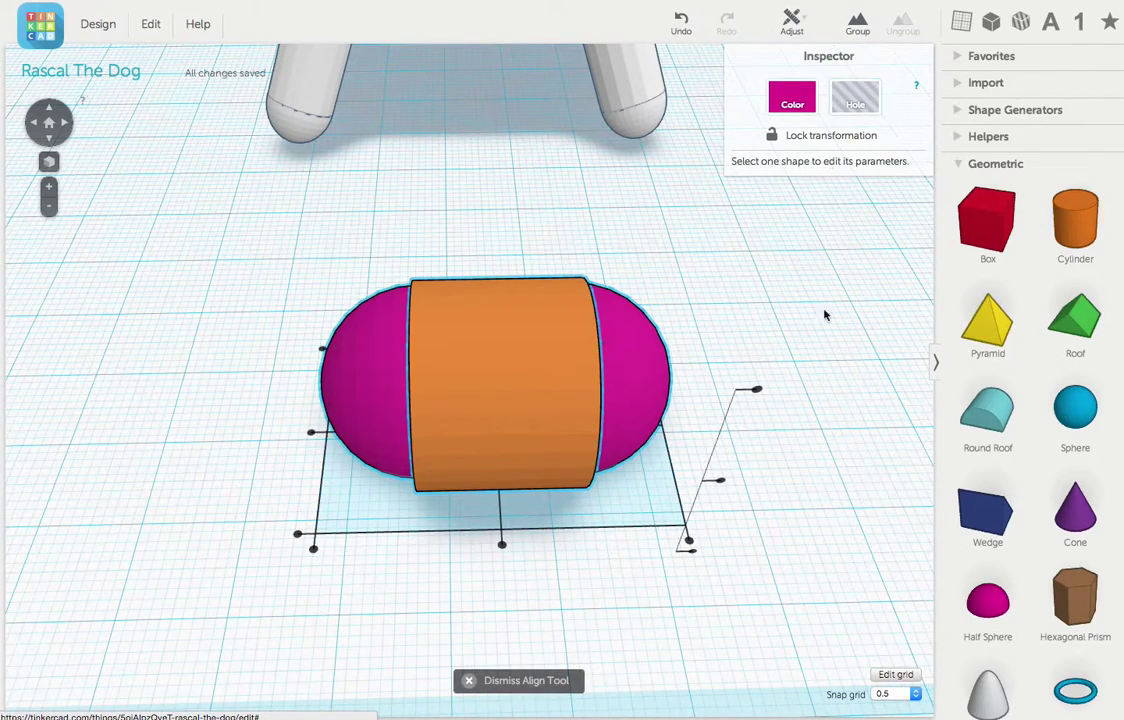
left_click(310, 436)
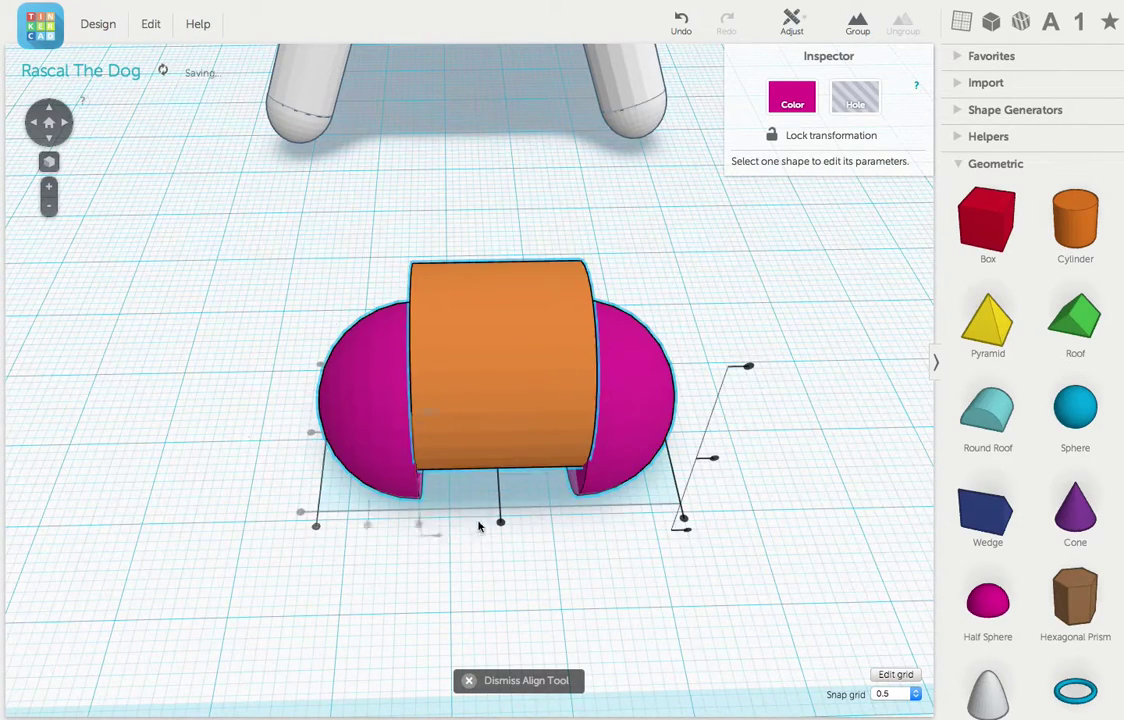
left_click(715, 459)
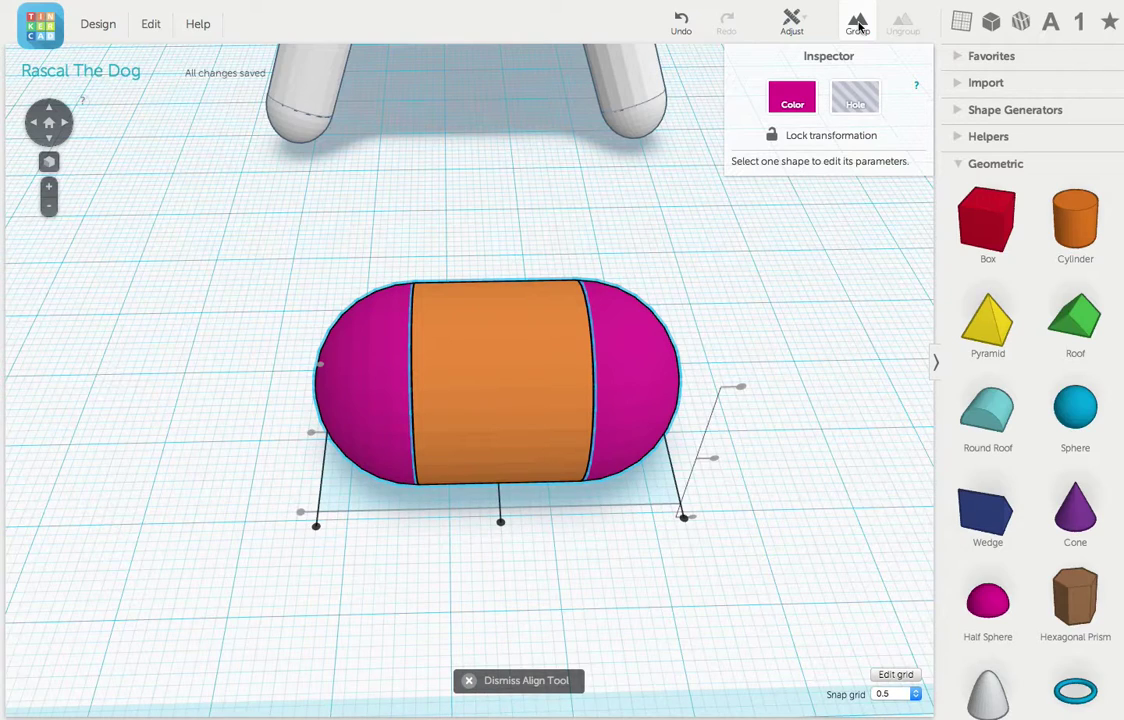
left_click(857, 24)
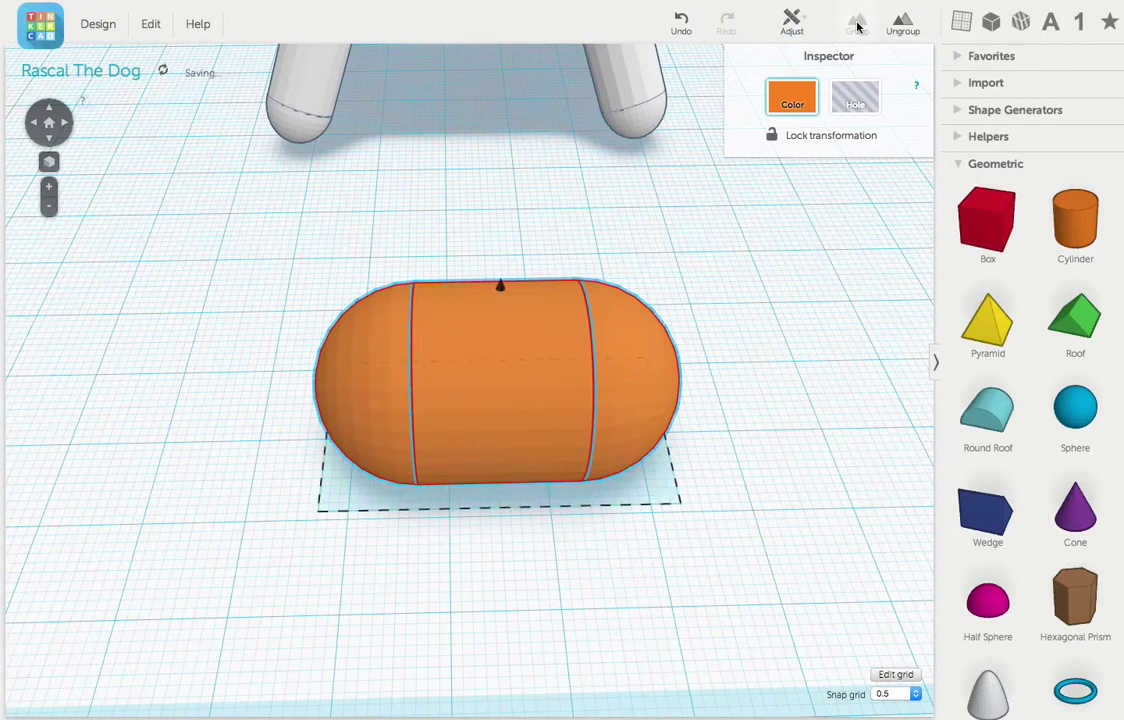
Colour the grouped capsule white and stretch it to 24 mm tall and 23 mm deep
left_click(800, 103)
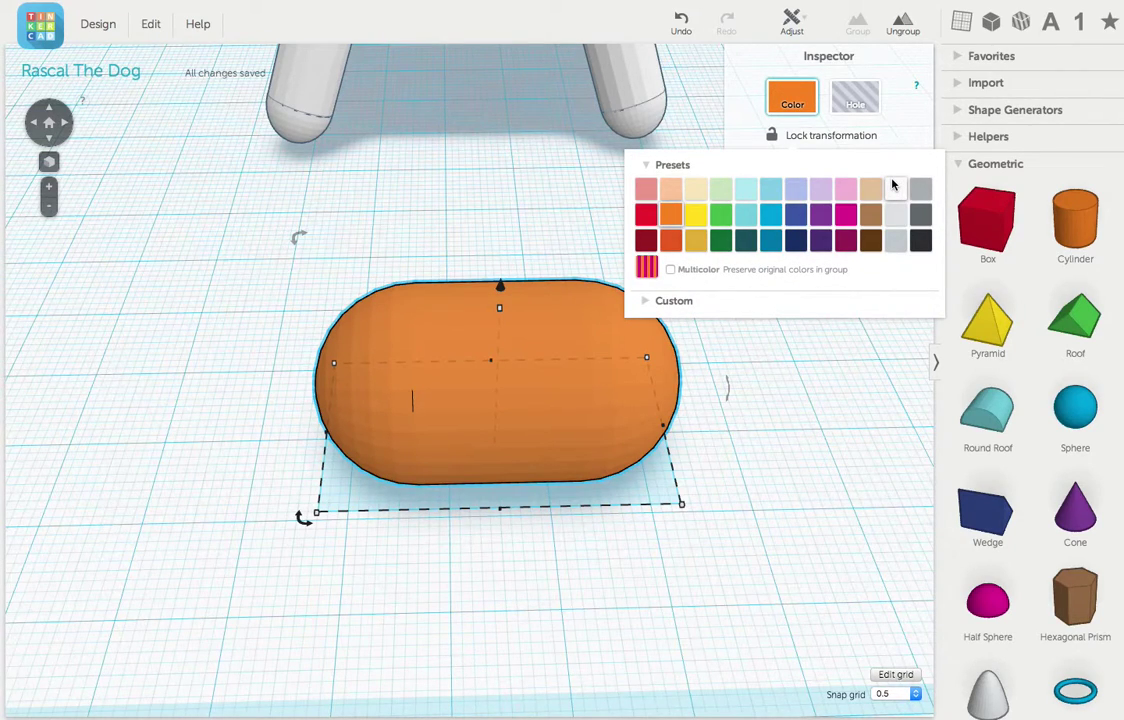
left_click(893, 184)
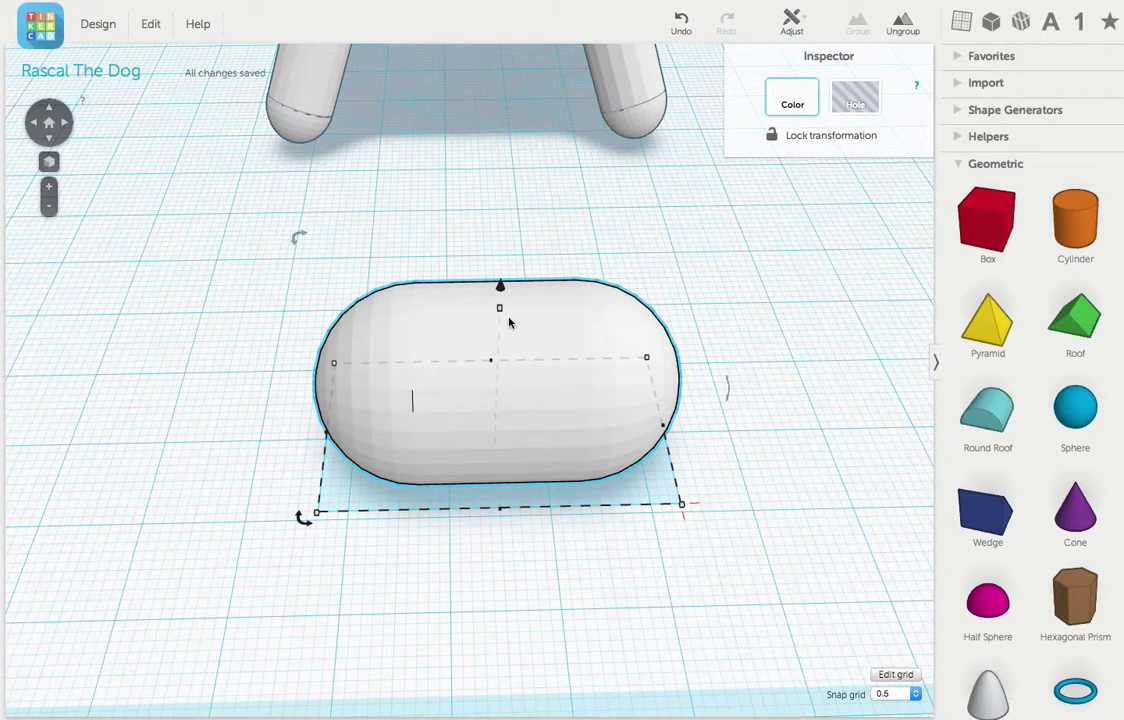
left_click_drag(501, 312, 505, 267)
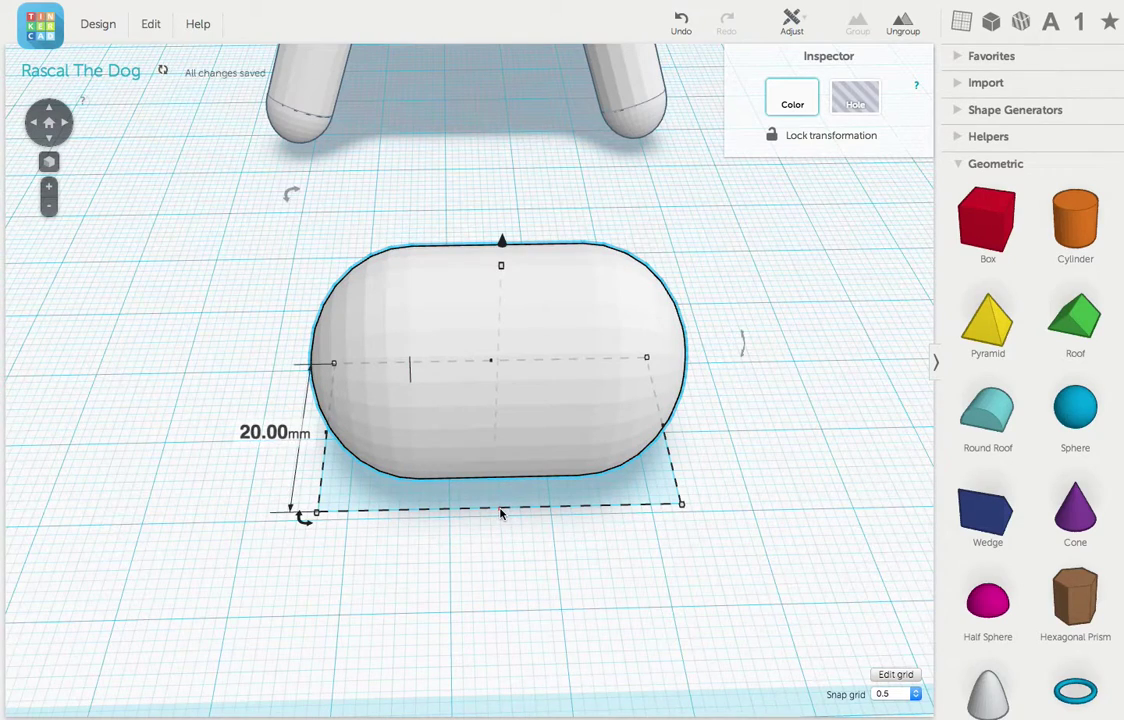
left_click_drag(501, 513, 504, 557)
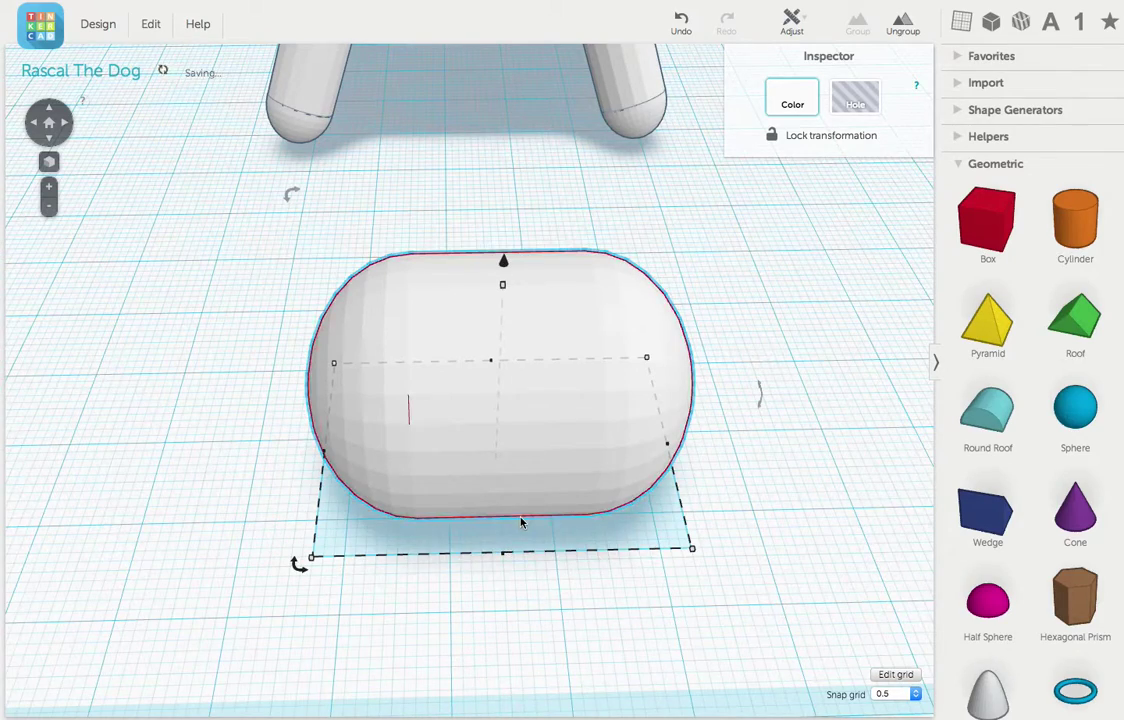
Lift the white capsule 33 mm above the workplane and place it beside the body as the head
scroll(522, 522, "down", 3)
right_click_drag(575, 522, 567, 480)
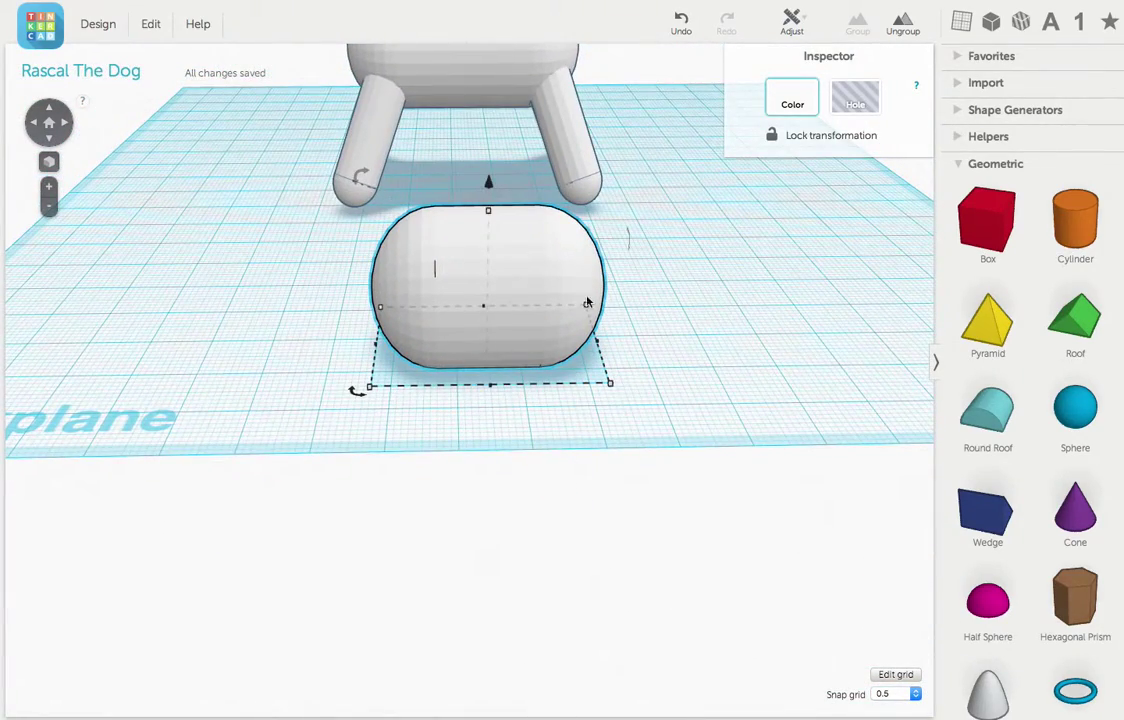
right_click_drag(523, 227, 517, 346)
scroll(517, 346, "down", 3)
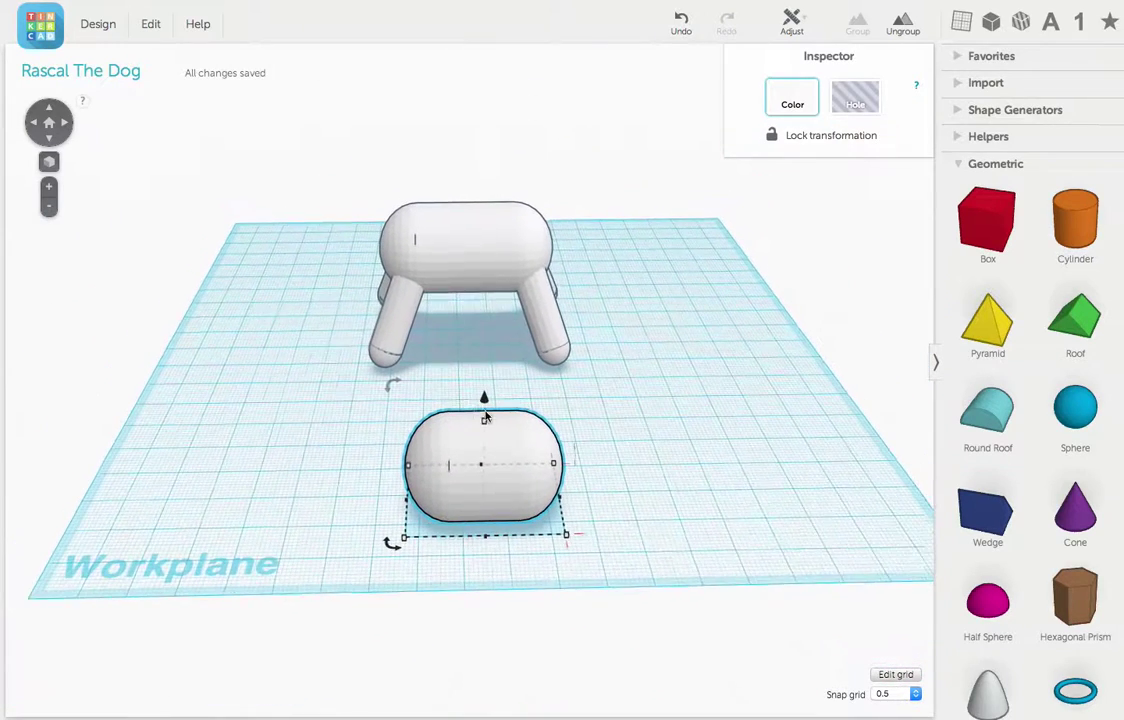
mouse_move(488, 181)
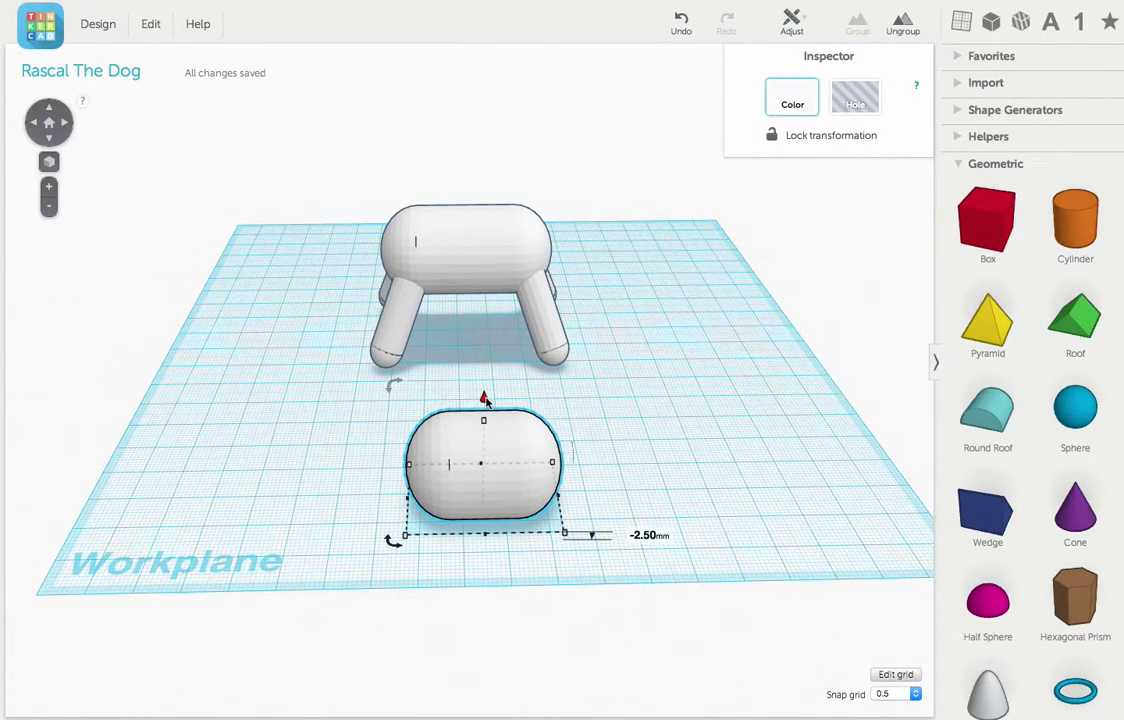
left_click_drag(484, 399, 483, 221)
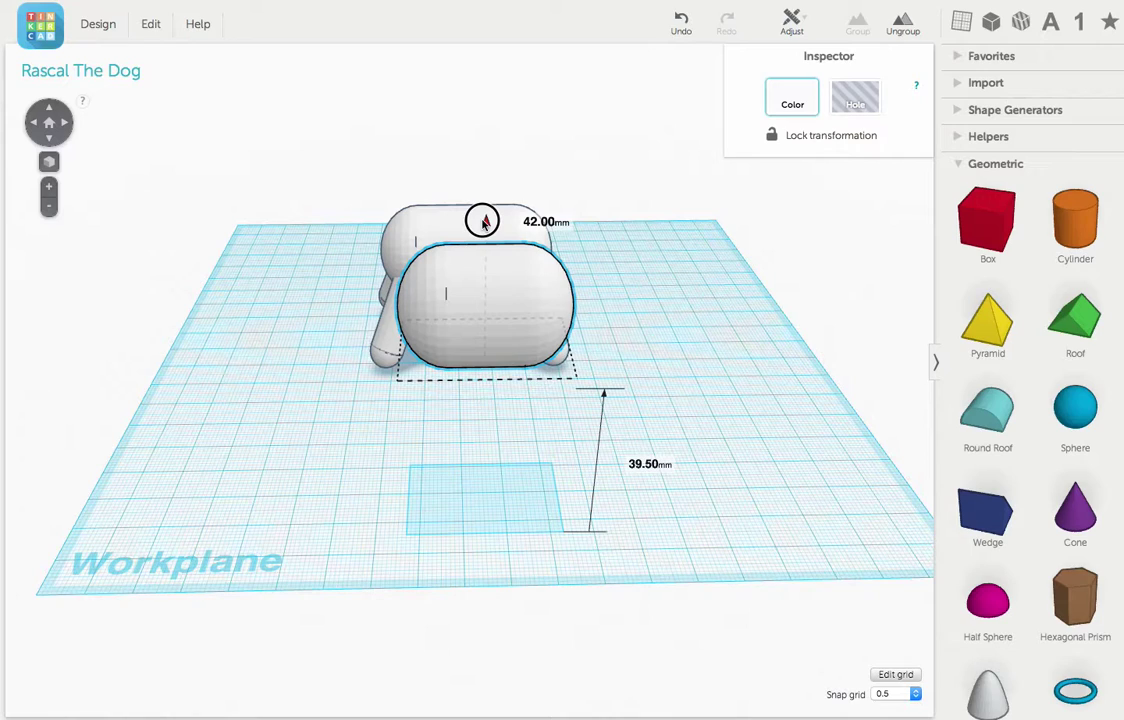
mouse_move(411, 260)
left_mouse_down()
mouse_move(408, 193)
mouse_move(321, 176)
mouse_move(310, 157)
left_mouse_up()
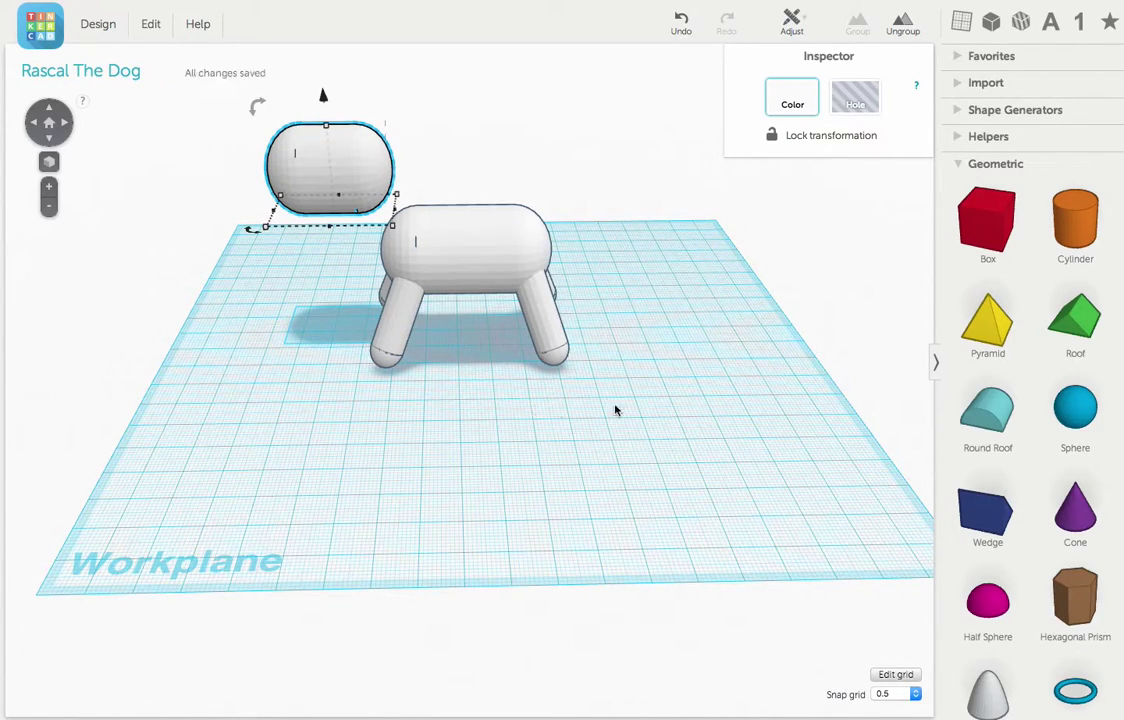
left_click(988, 56)
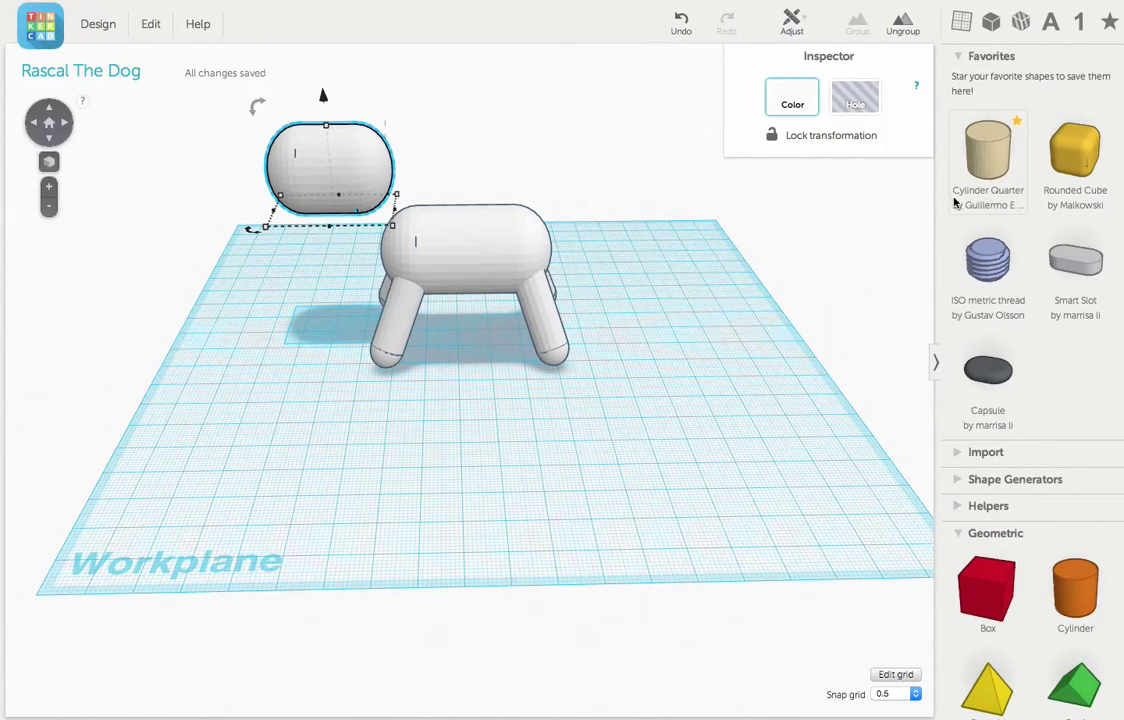
Place a Cylinder Quarter in front of the dog and set its top radius to 5 mm
left_click_drag(993, 157, 619, 462)
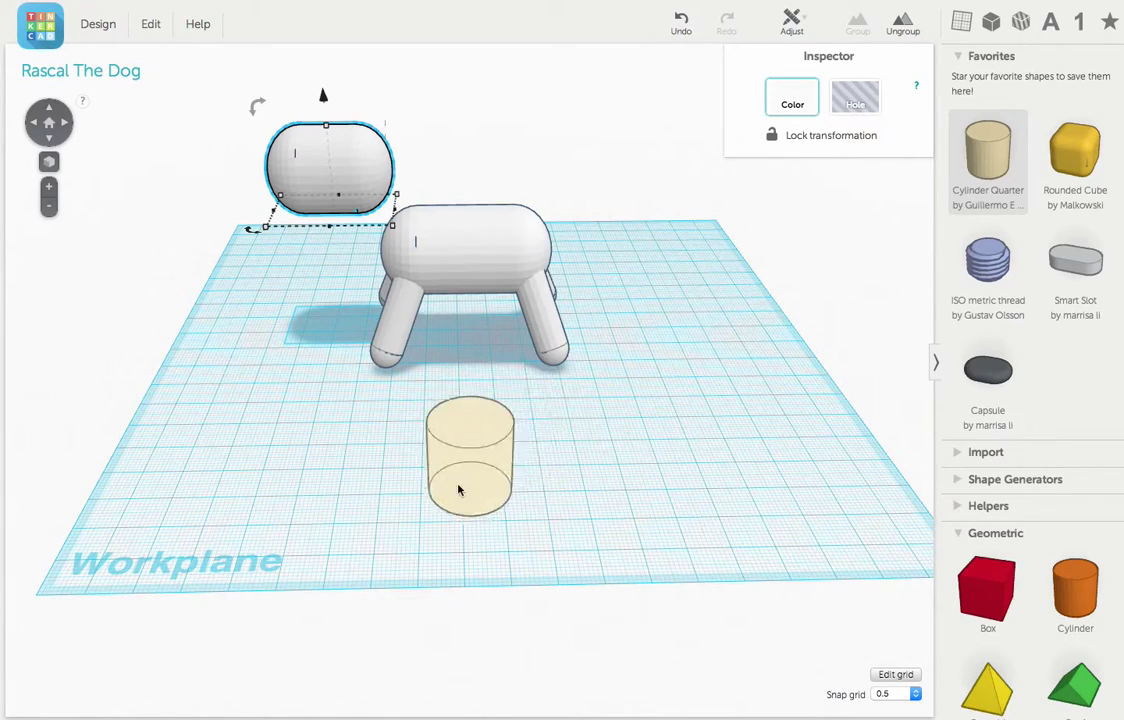
left_click_drag(619, 462, 451, 468)
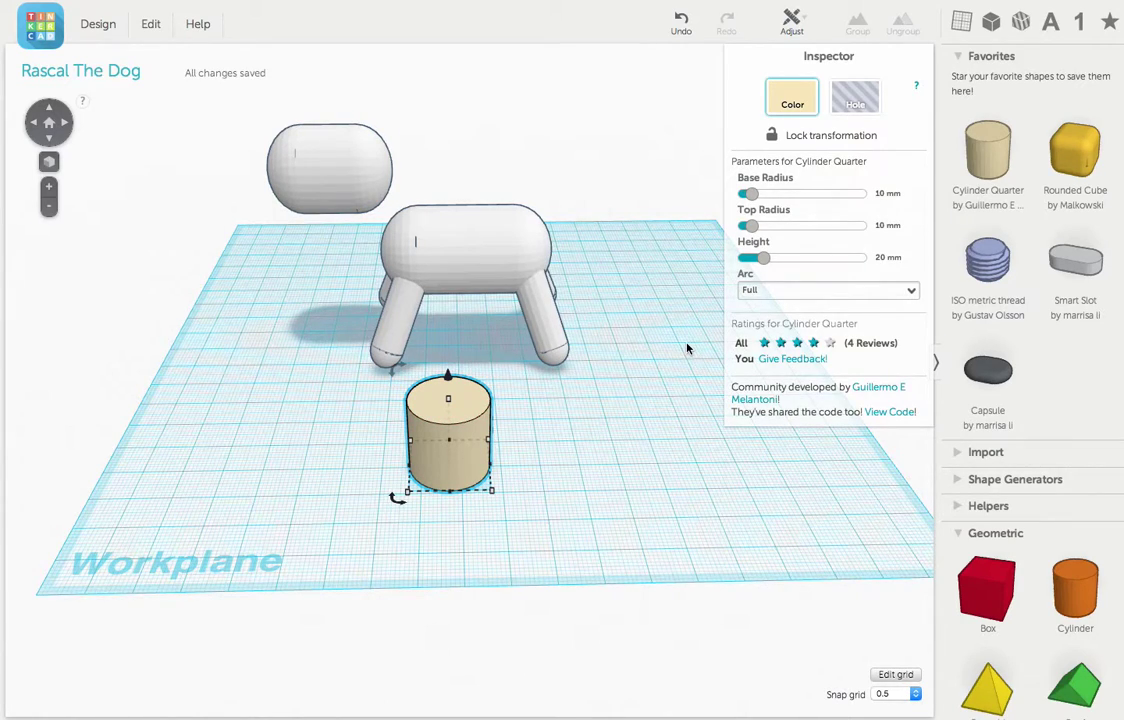
left_click(883, 226)
type("5")
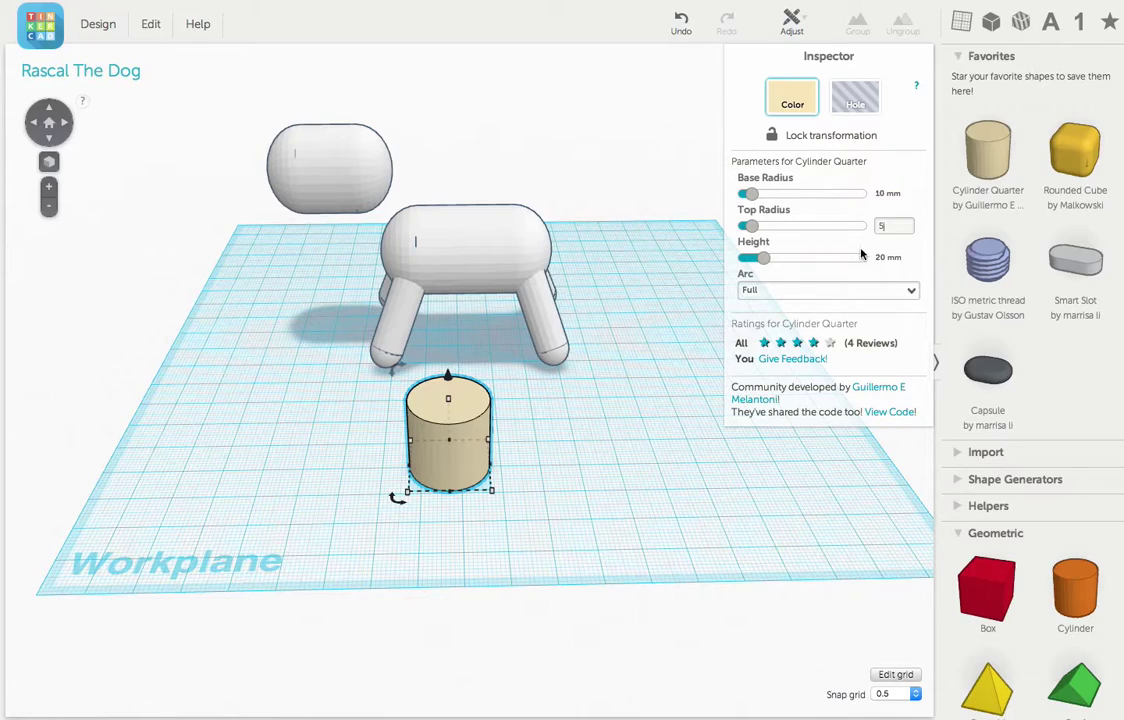
key("Return")
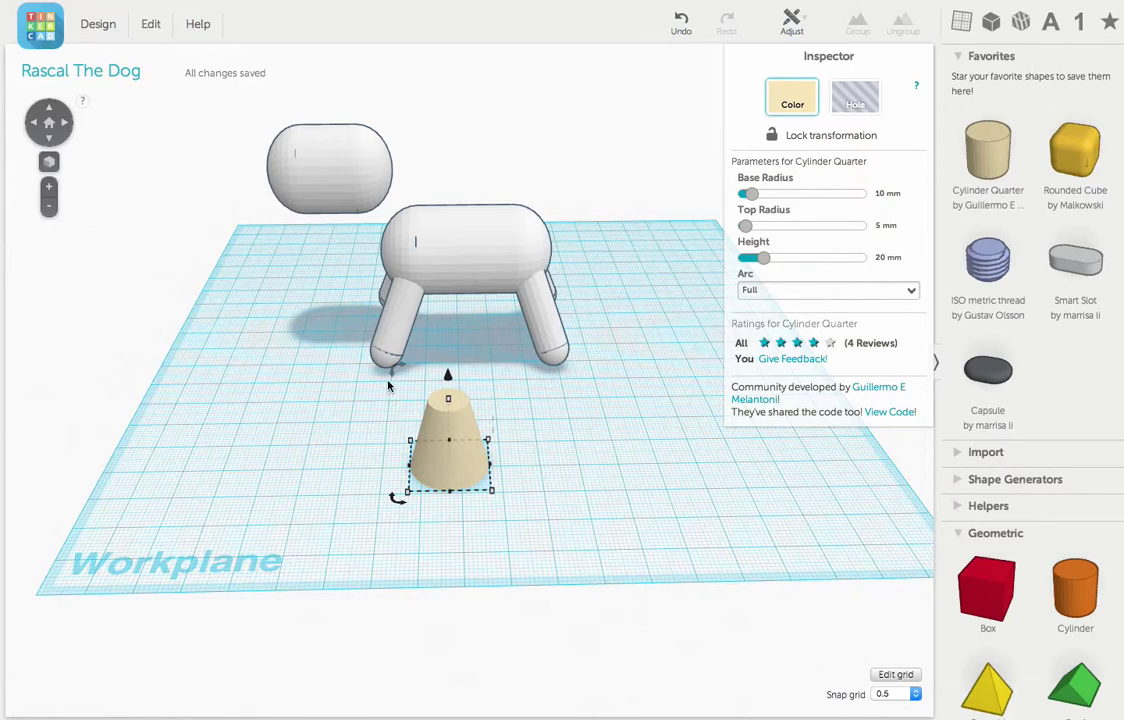
Rotate the cone to -142° and move it beside the dog's front leg
left_click_drag(399, 370, 571, 321)
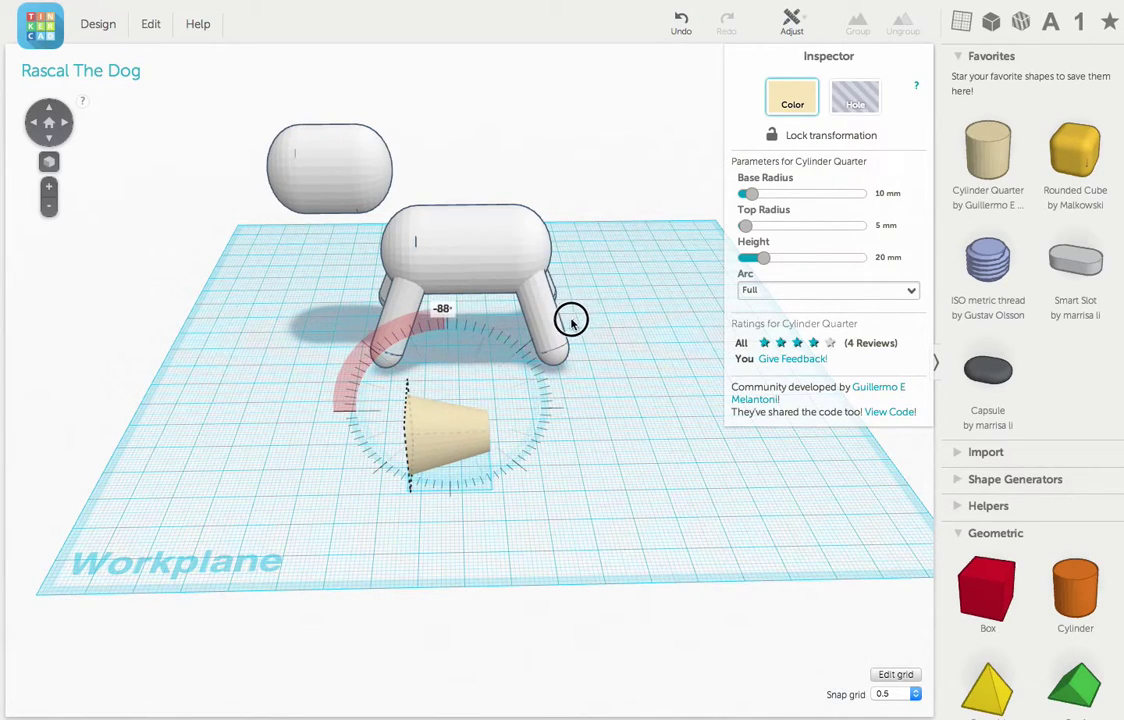
mouse_move(571, 321)
left_mouse_down()
mouse_move(590, 361)
mouse_move(577, 436)
left_mouse_up()
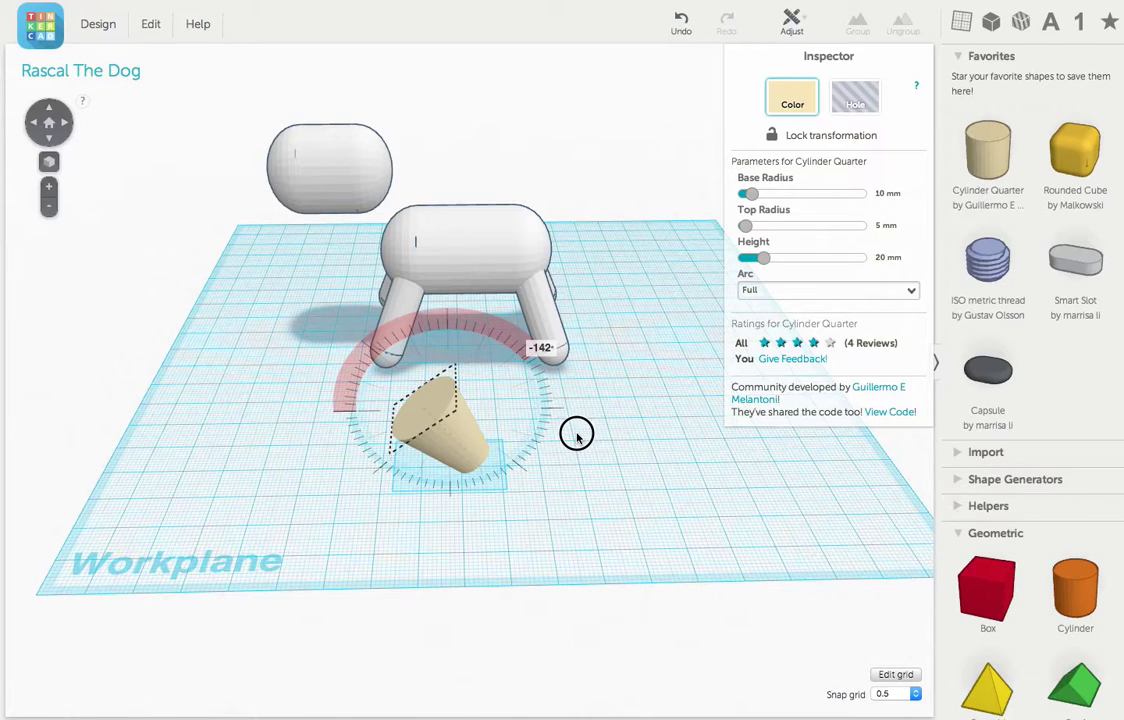
left_click_drag(577, 436, 577, 436)
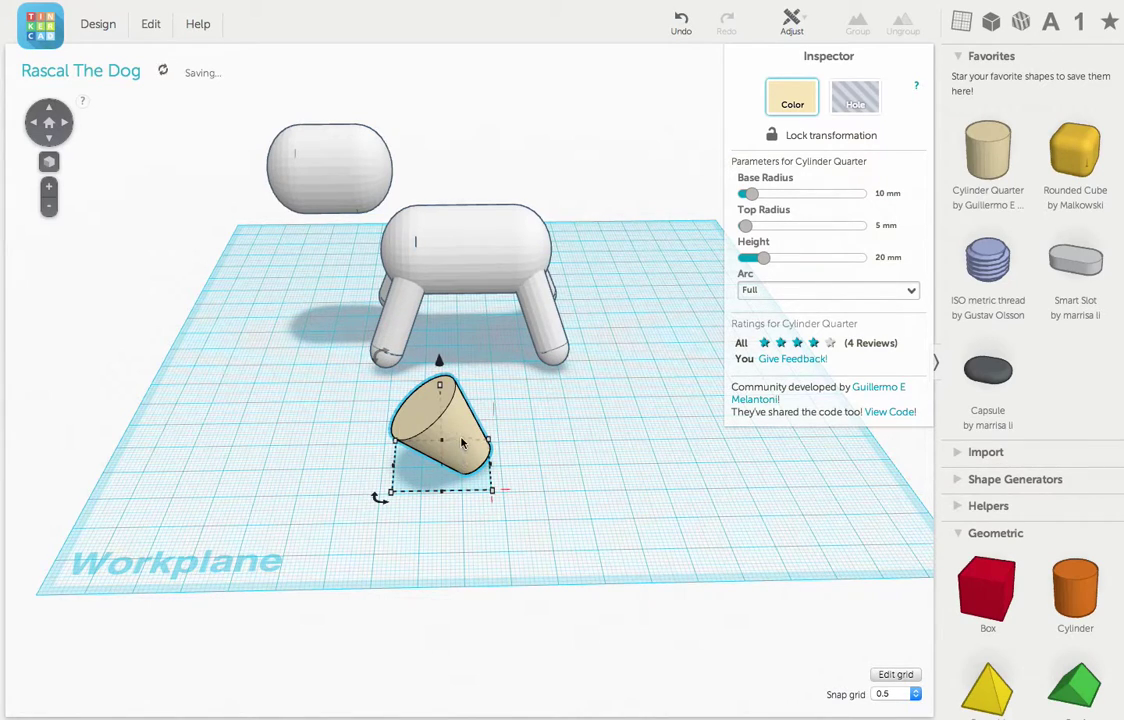
left_click_drag(462, 438, 384, 320)
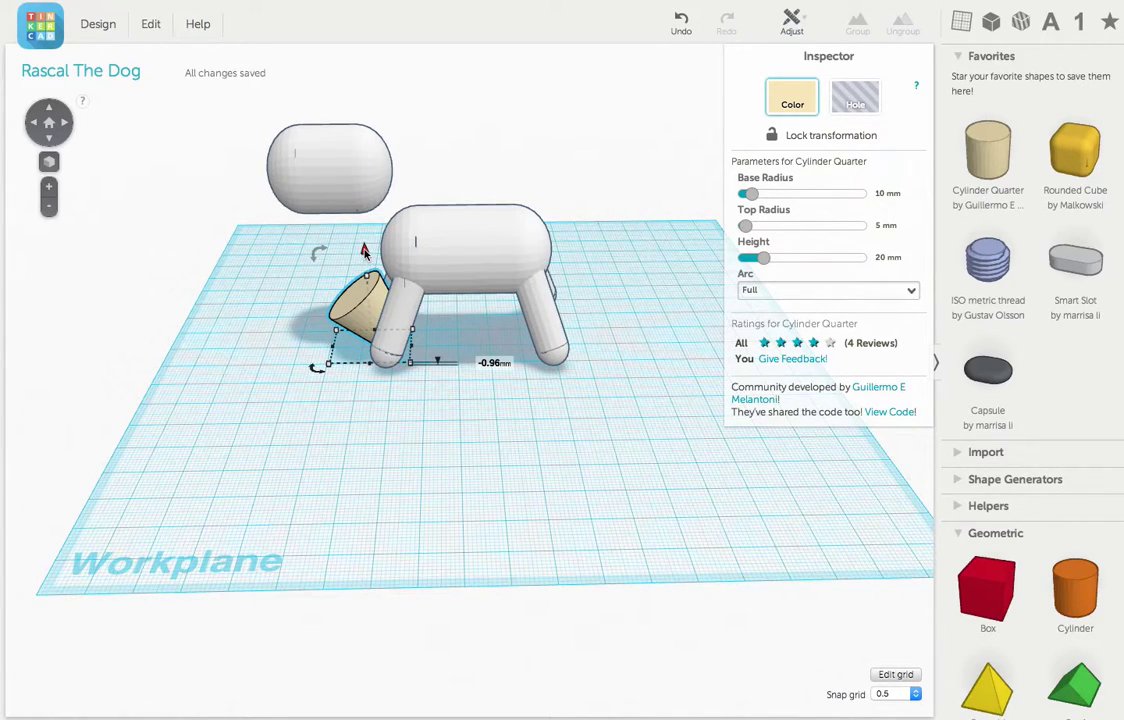
Lift the cone to 37.96 mm as the neck and centre-align the head with the body
mouse_move(365, 251)
left_mouse_down()
mouse_move(376, 181)
mouse_move(366, 119)
left_mouse_up()
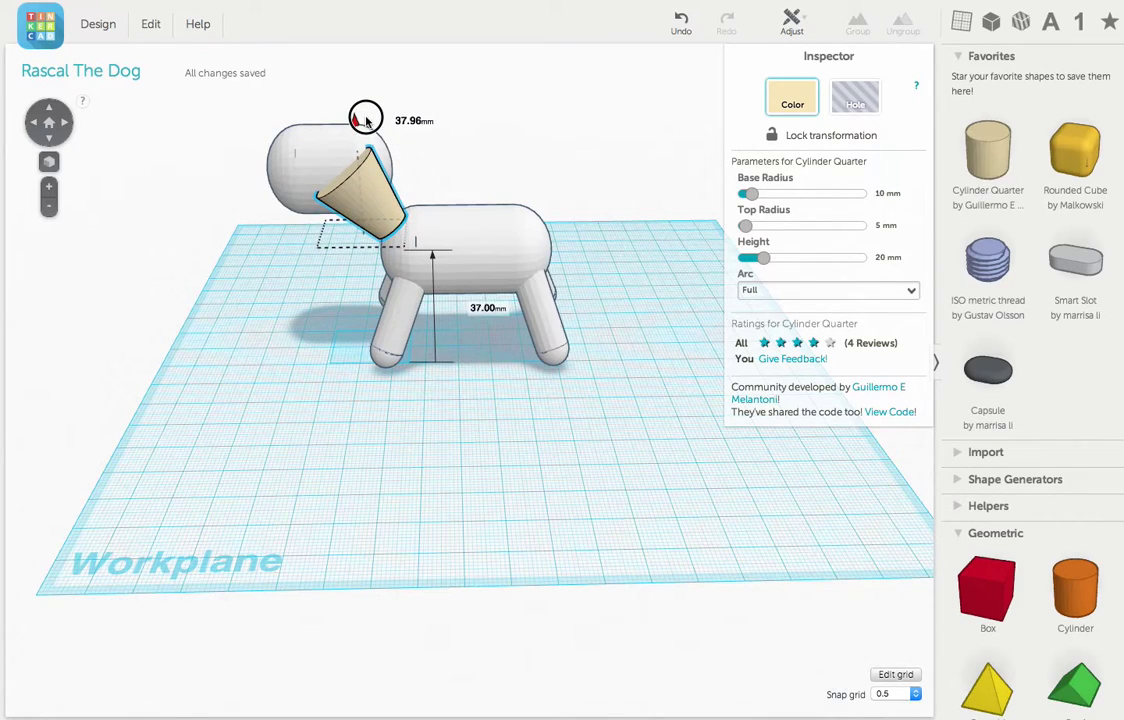
mouse_move(238, 285)
right_mouse_down()
mouse_move(251, 370)
mouse_move(677, 454)
right_mouse_up()
left_click(547, 401)
mouse_move(645, 439)
left_mouse_down()
mouse_move(206, 140)
mouse_move(286, 153)
left_mouse_up()
left_click(791, 22)
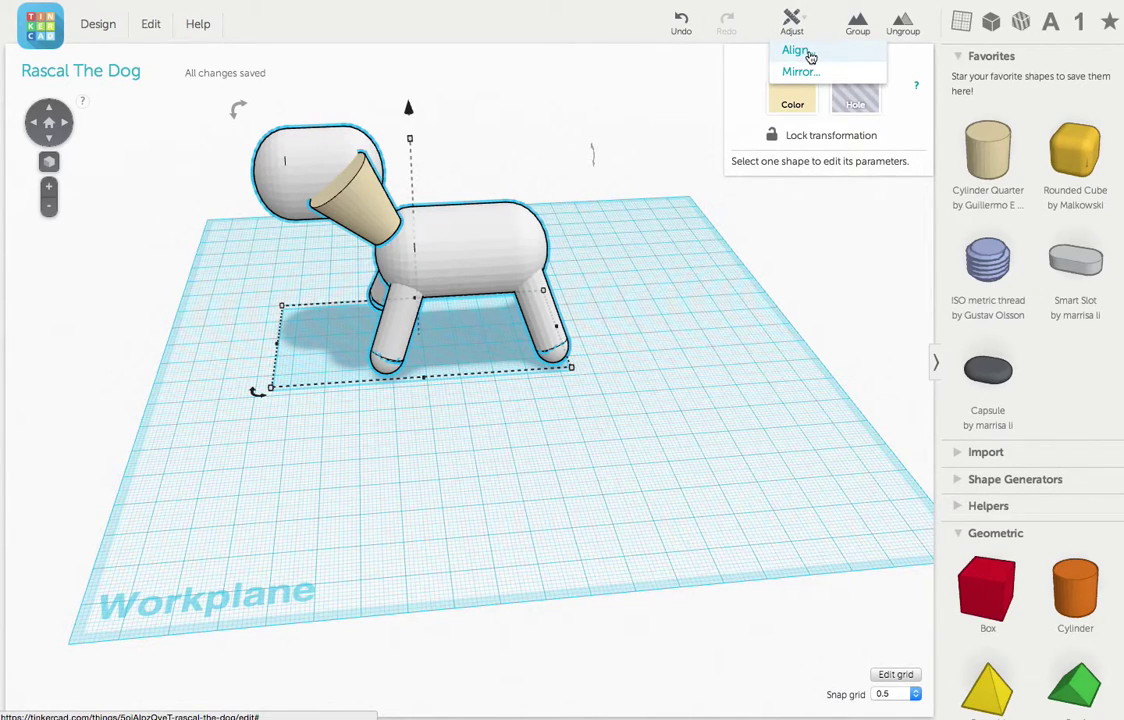
left_click(810, 56)
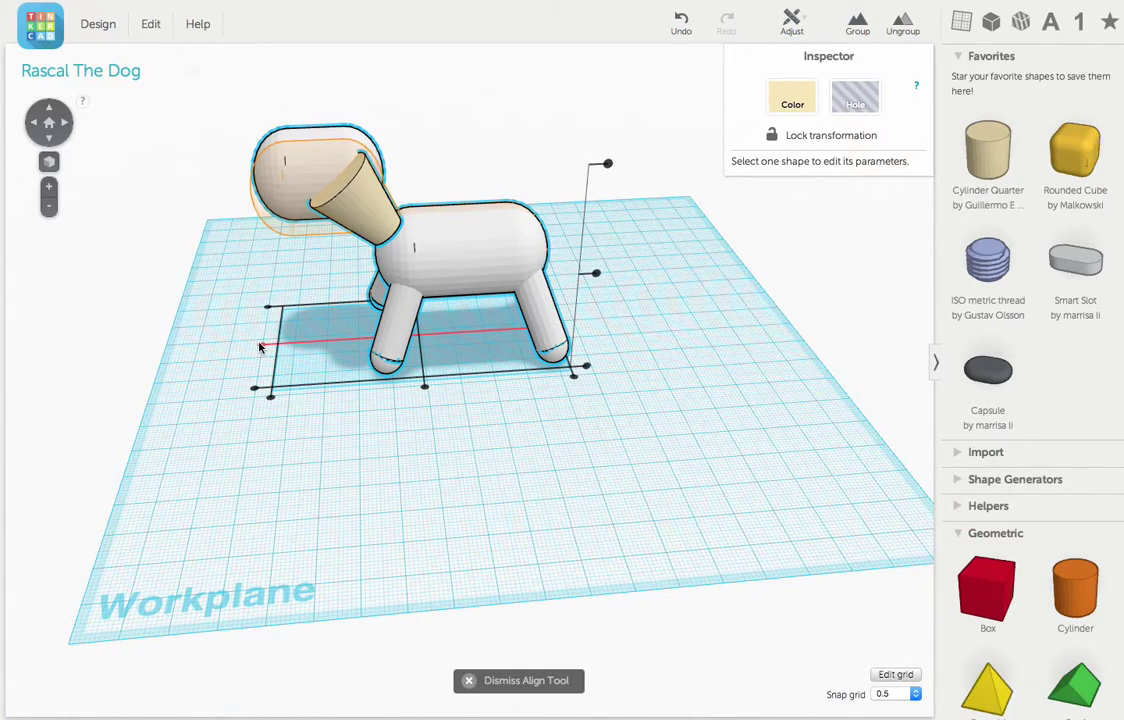
left_click(259, 346)
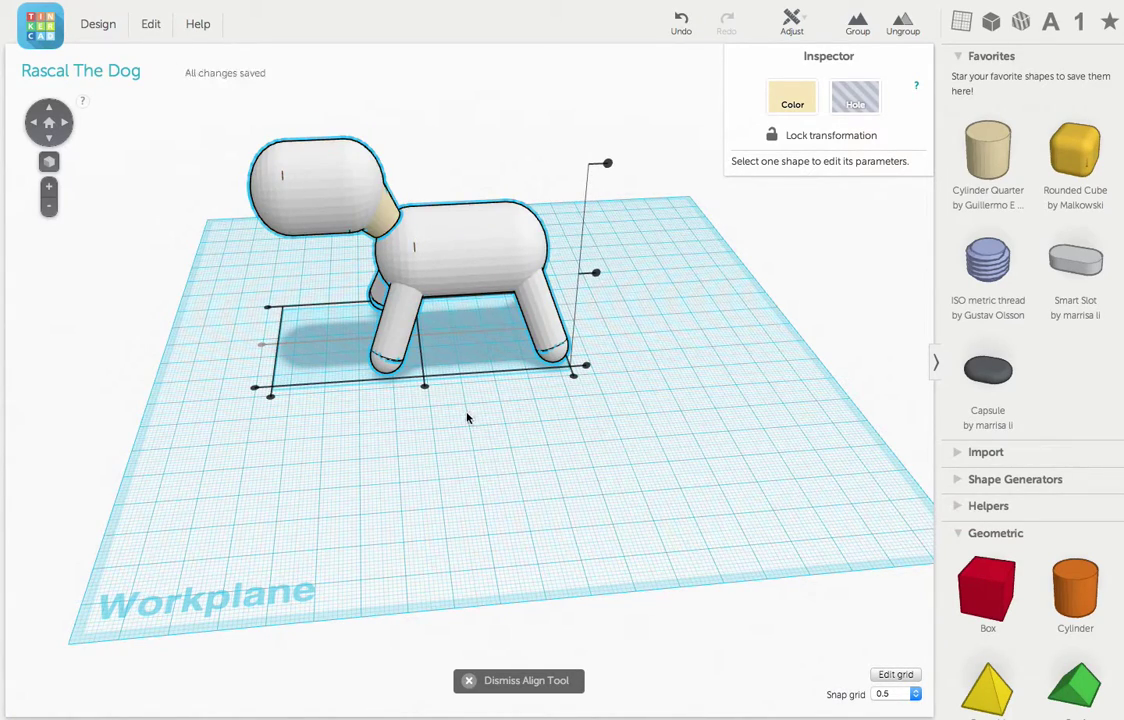
left_click(426, 434)
Lower the cone neck to -1.50 mm and inspect the dog from several angles
scroll(402, 220, "up", 3)
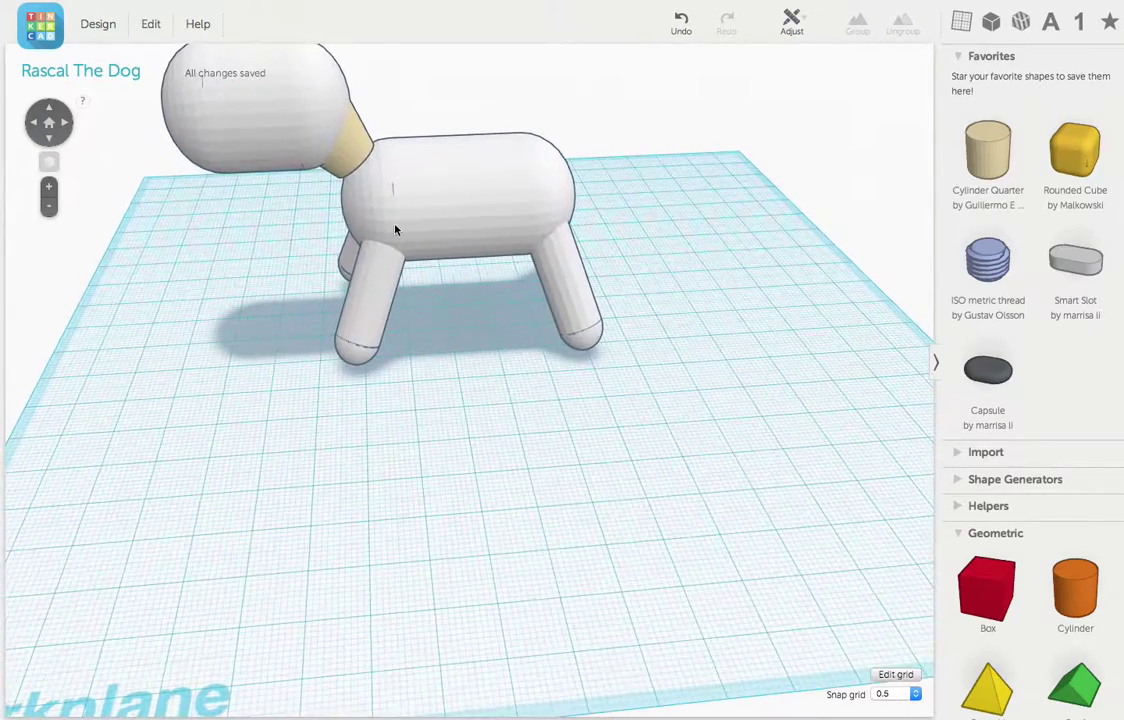
right_click_drag(384, 241, 368, 172)
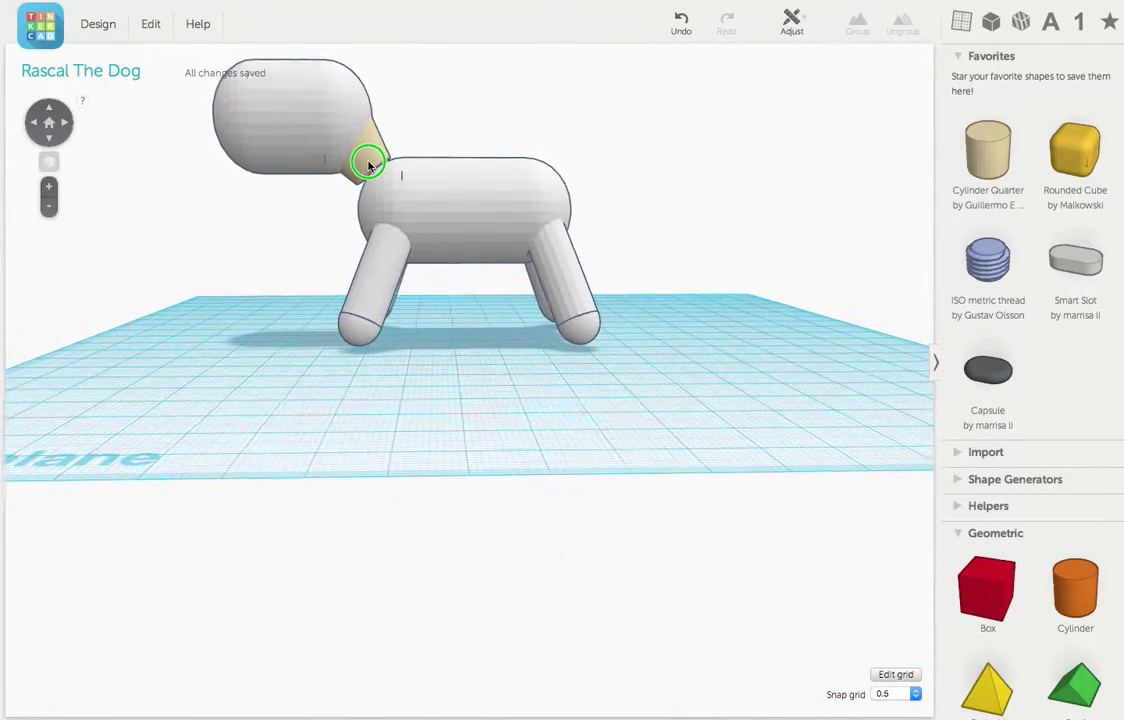
left_click(368, 163)
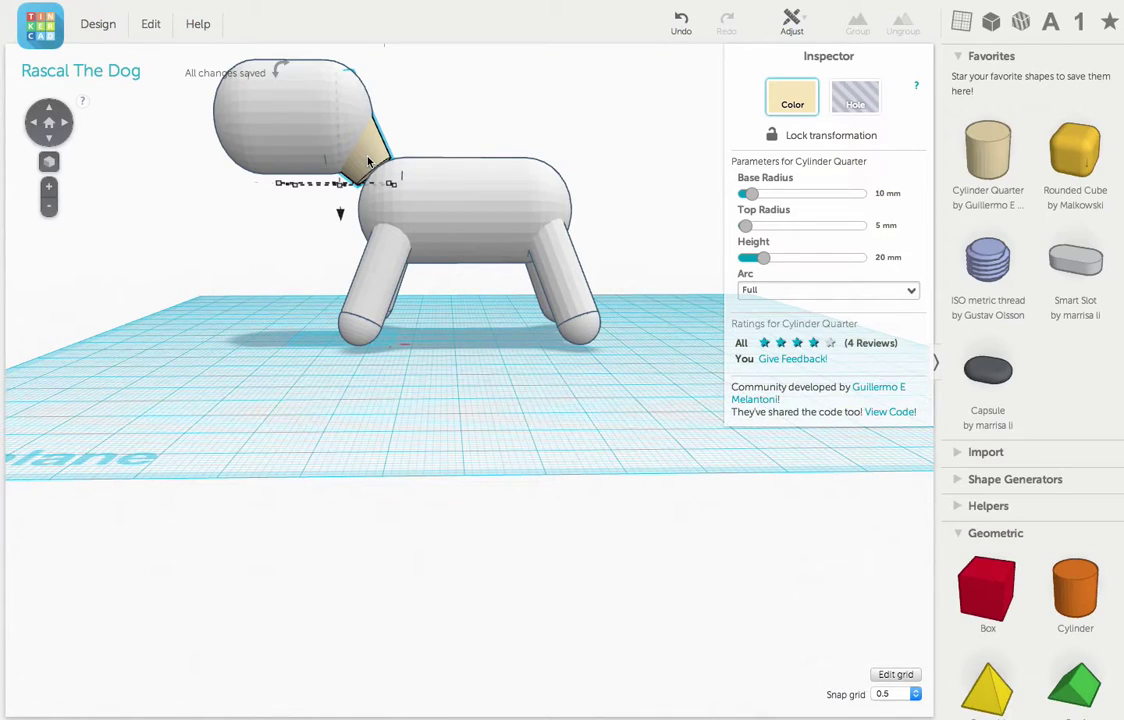
left_click_drag(340, 213, 342, 222)
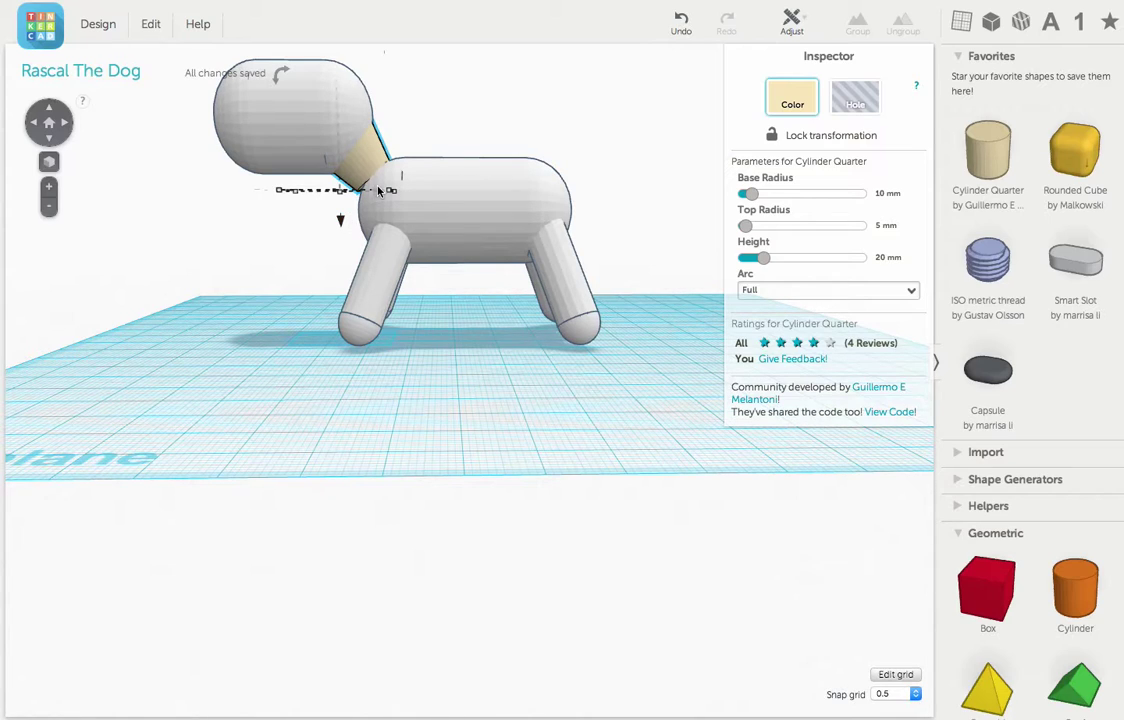
right_click_drag(469, 276, 459, 300)
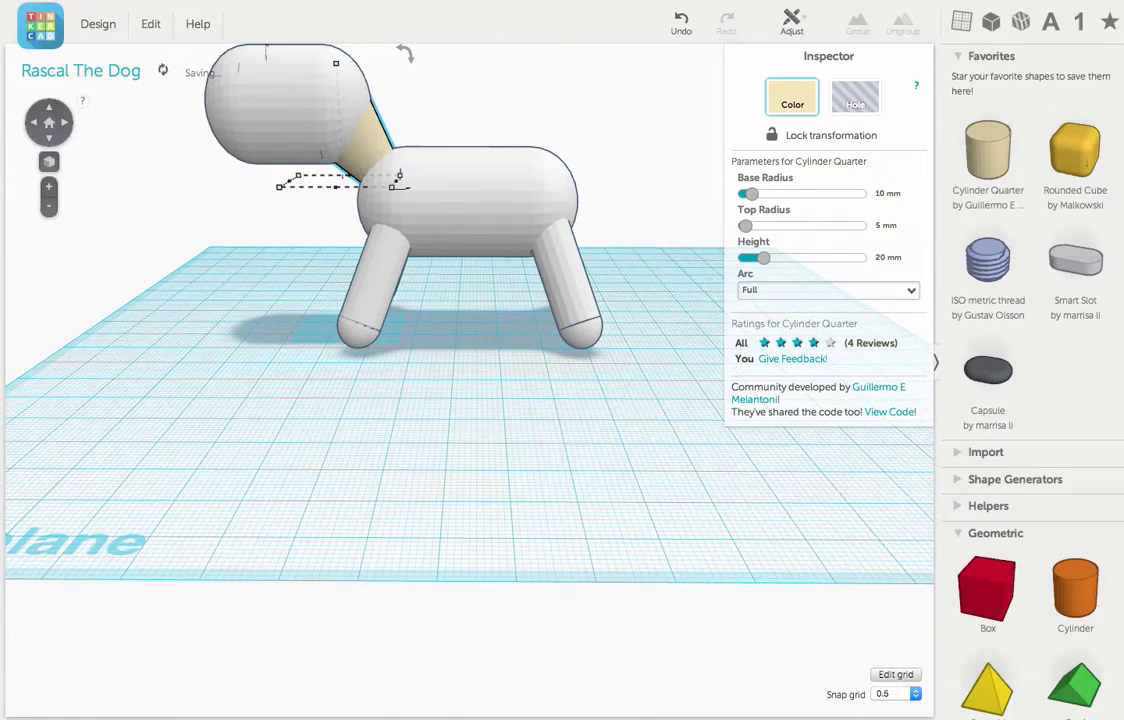
right_click_drag(460, 303, 456, 304)
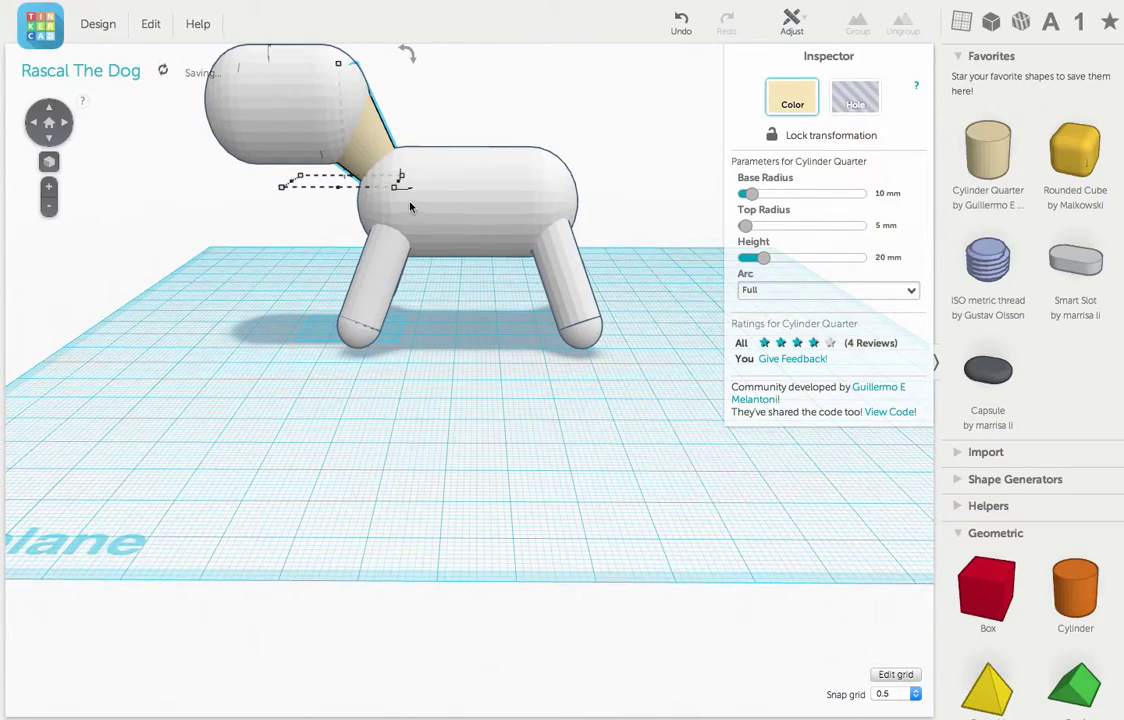
right_click_drag(470, 191, 258, 198)
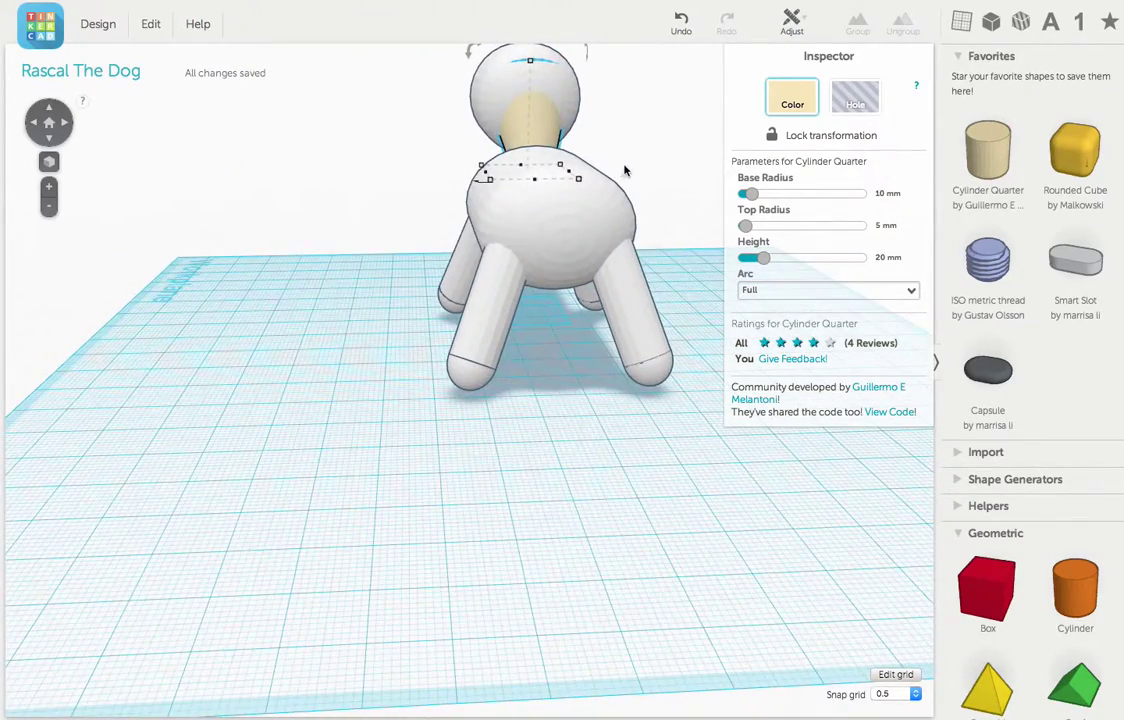
mouse_move(624, 171)
right_mouse_down()
mouse_move(467, 120)
mouse_move(311, 146)
right_mouse_up()
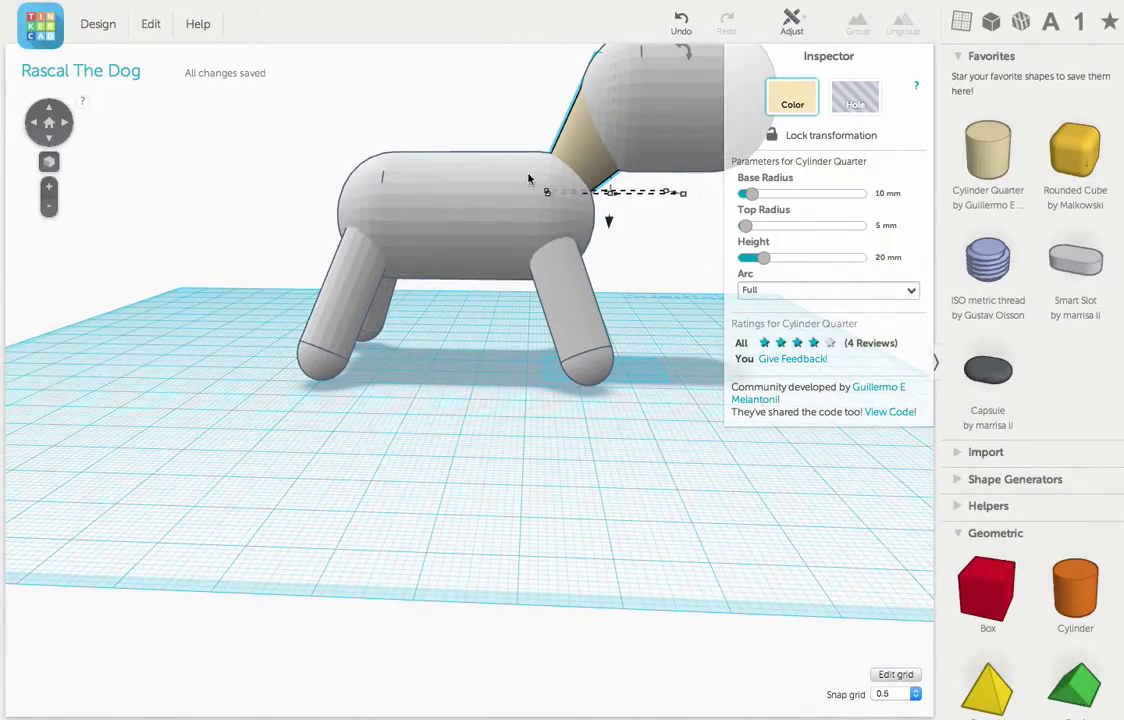
scroll(534, 258, "up", 5)
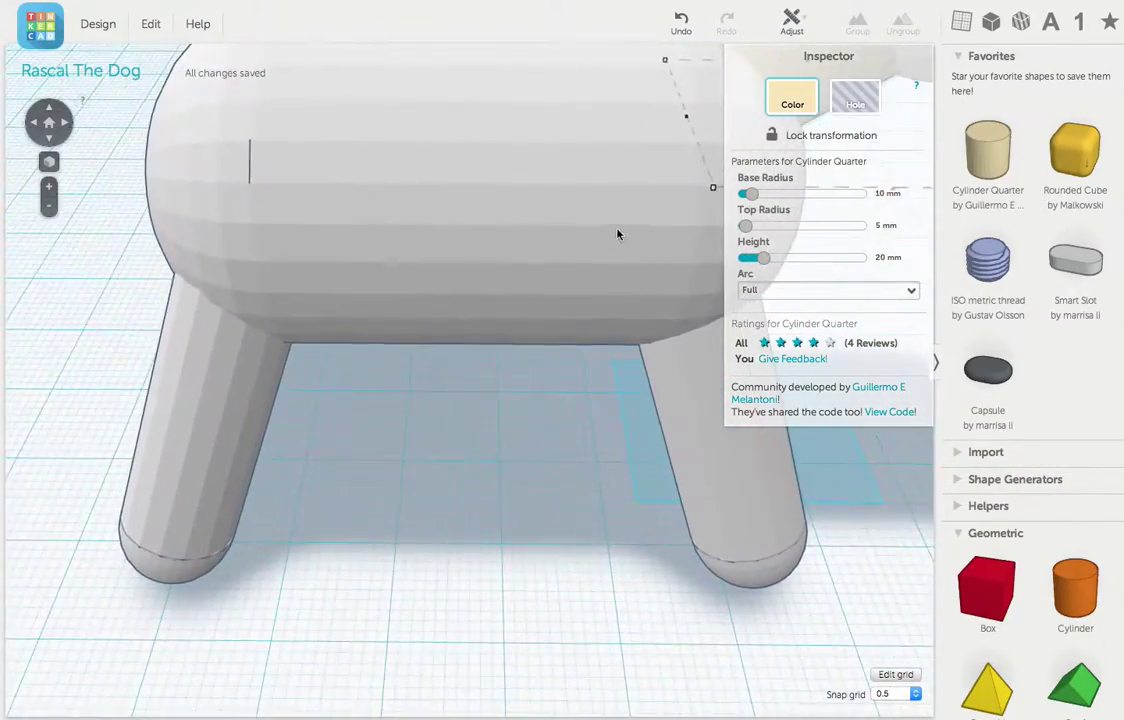
mouse_move(617, 234)
right_mouse_down()
mouse_move(389, 334)
mouse_move(355, 220)
mouse_move(286, 258)
mouse_move(365, 378)
mouse_move(401, 391)
mouse_move(298, 343)
mouse_move(161, 336)
mouse_move(296, 329)
right_mouse_up()
mouse_move(524, 304)
right_mouse_down()
mouse_move(347, 312)
mouse_move(306, 329)
mouse_move(321, 346)
right_mouse_up()
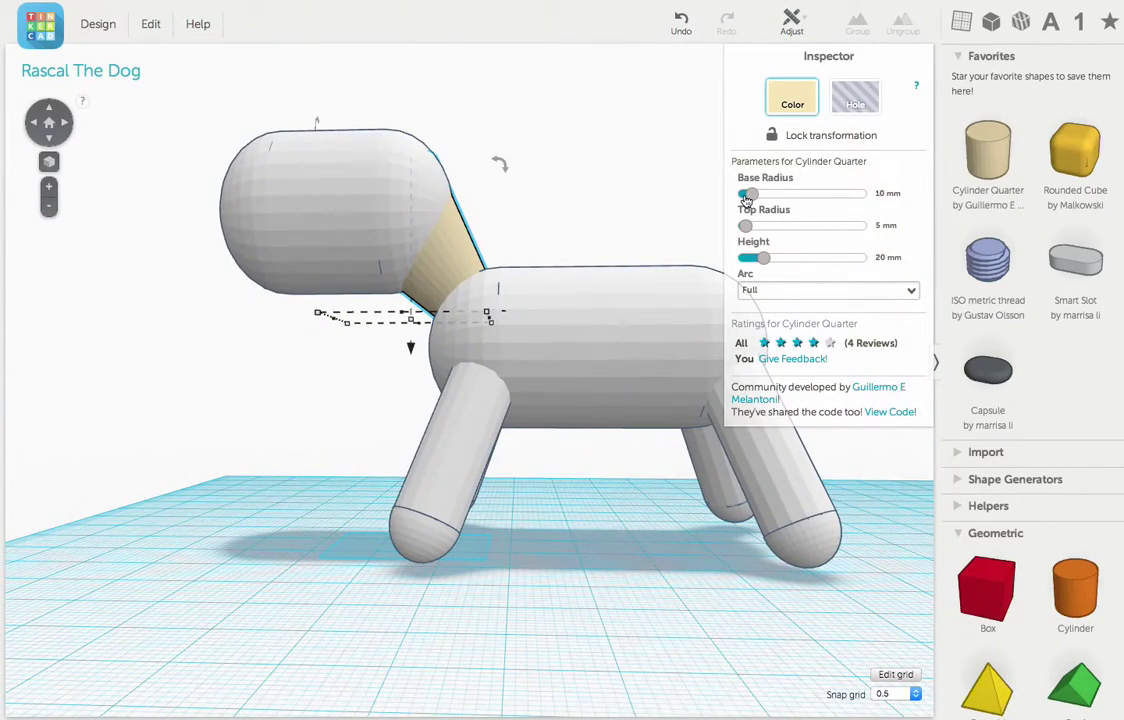
Recolour the neck cone white to match the rest of the dog
left_click(791, 97)
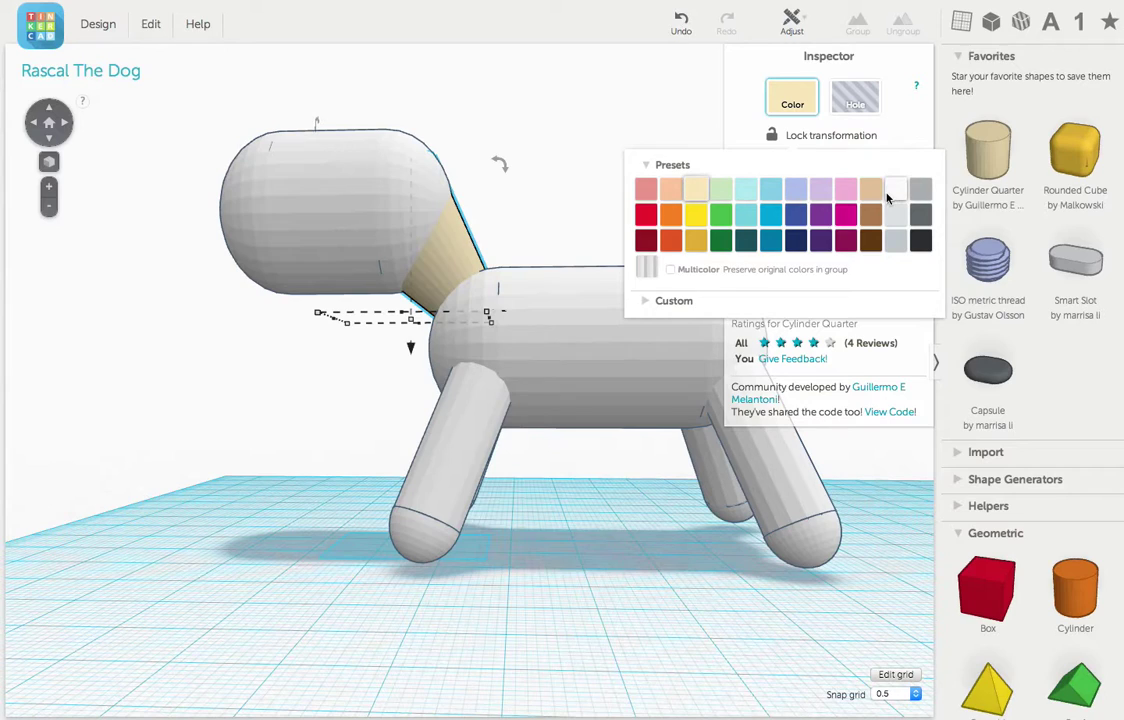
left_click(893, 198)
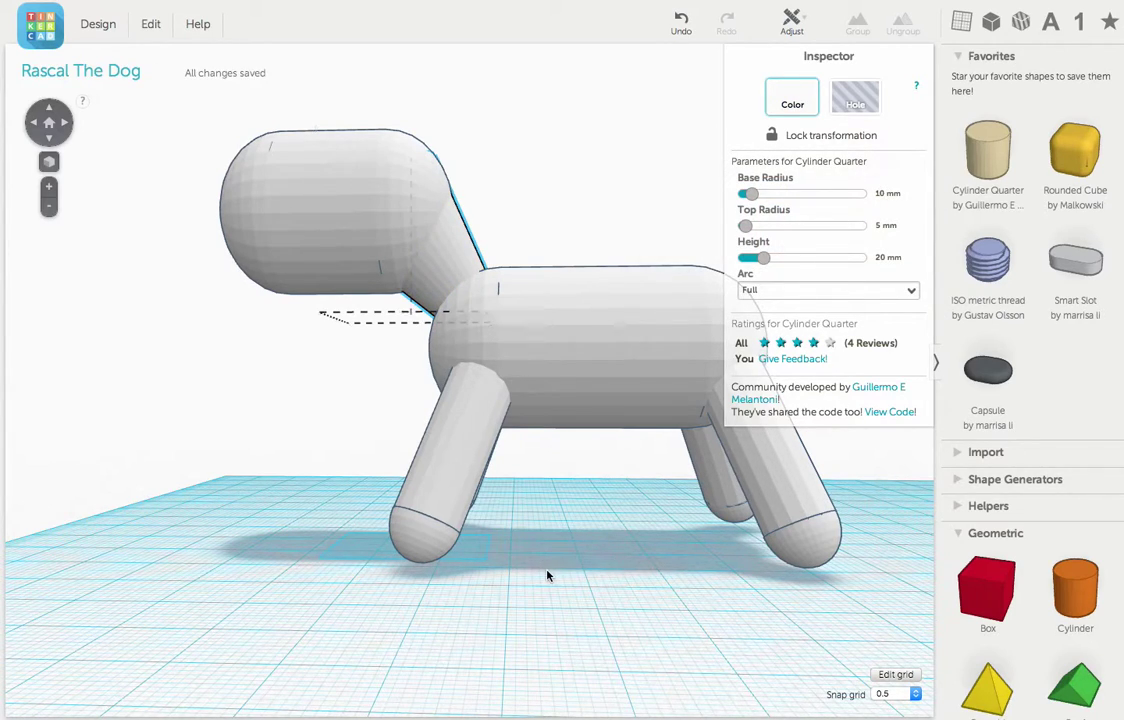
mouse_move(548, 576)
middle_mouse_down()
mouse_move(477, 552)
mouse_move(461, 561)
middle_mouse_up()
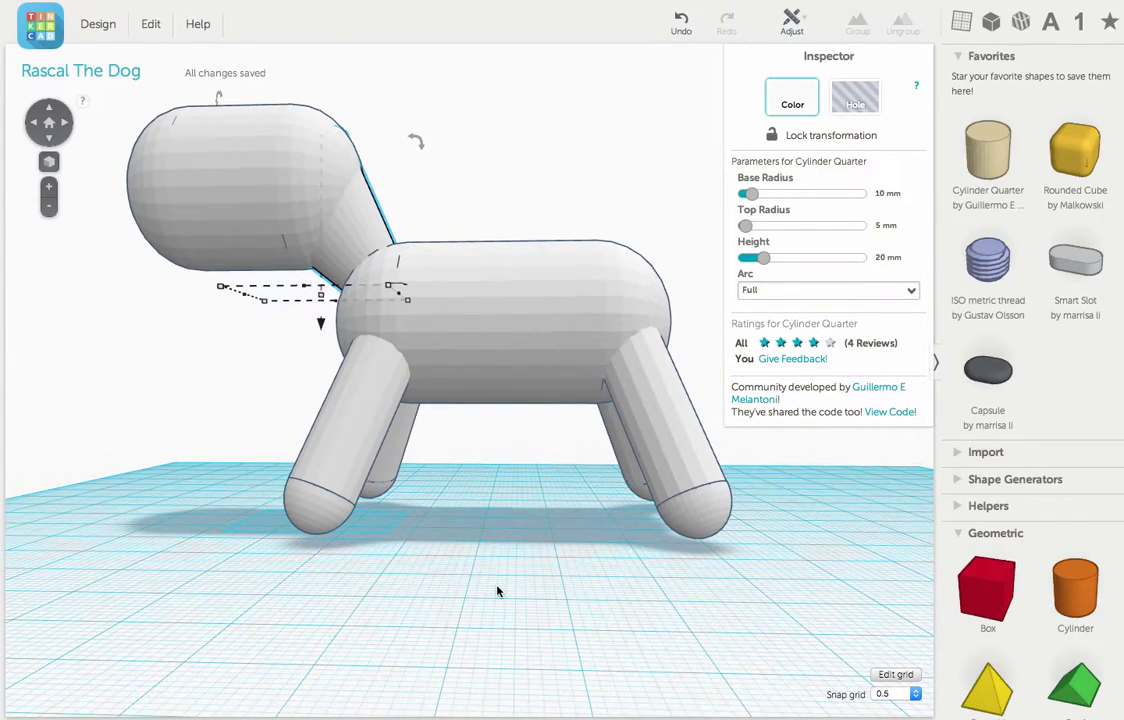
scroll(497, 591, "down", 5)
left_click(527, 521)
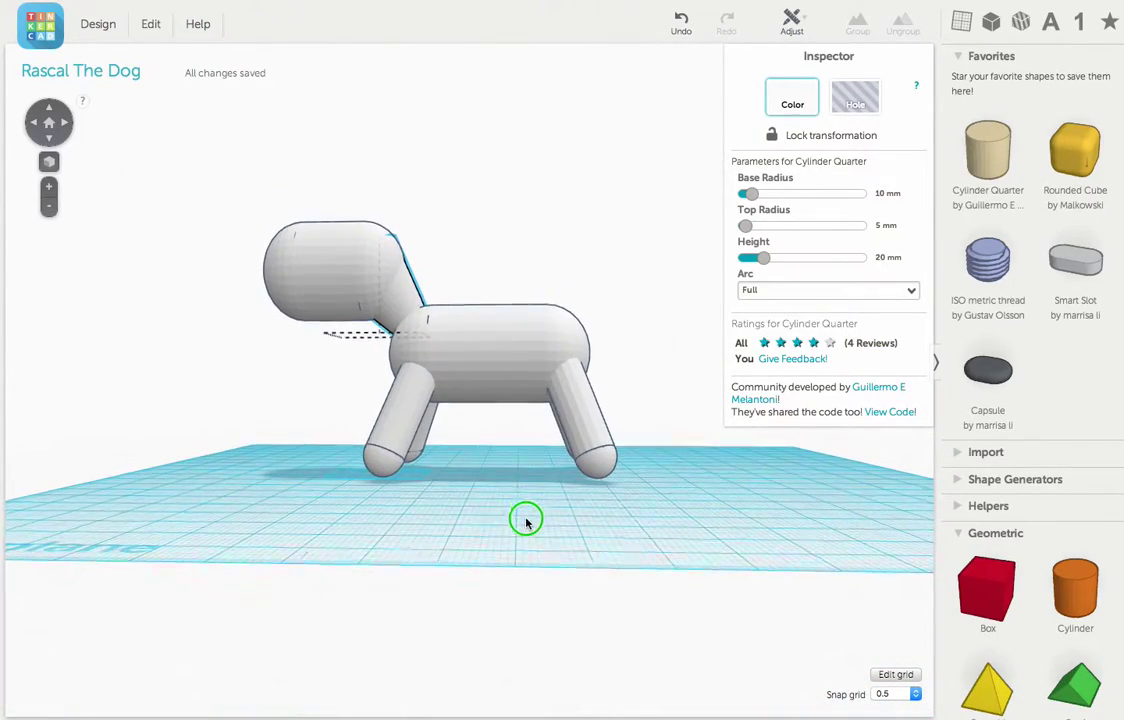
right_click_drag(527, 521, 522, 572)
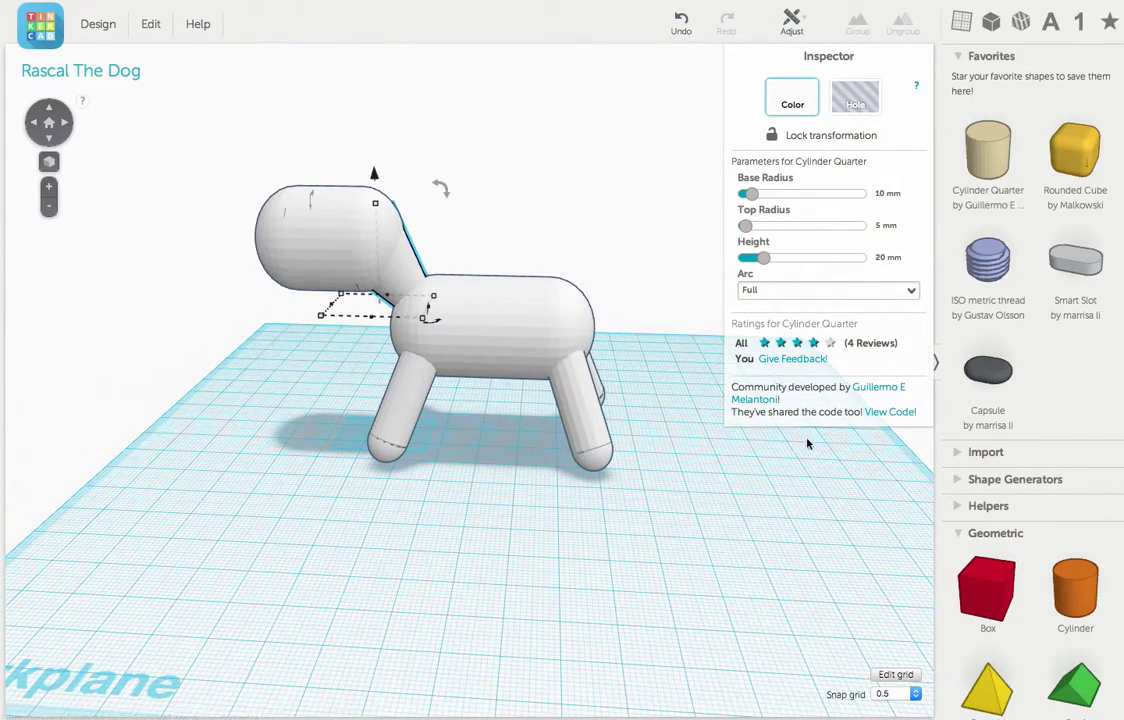
left_click(960, 56)
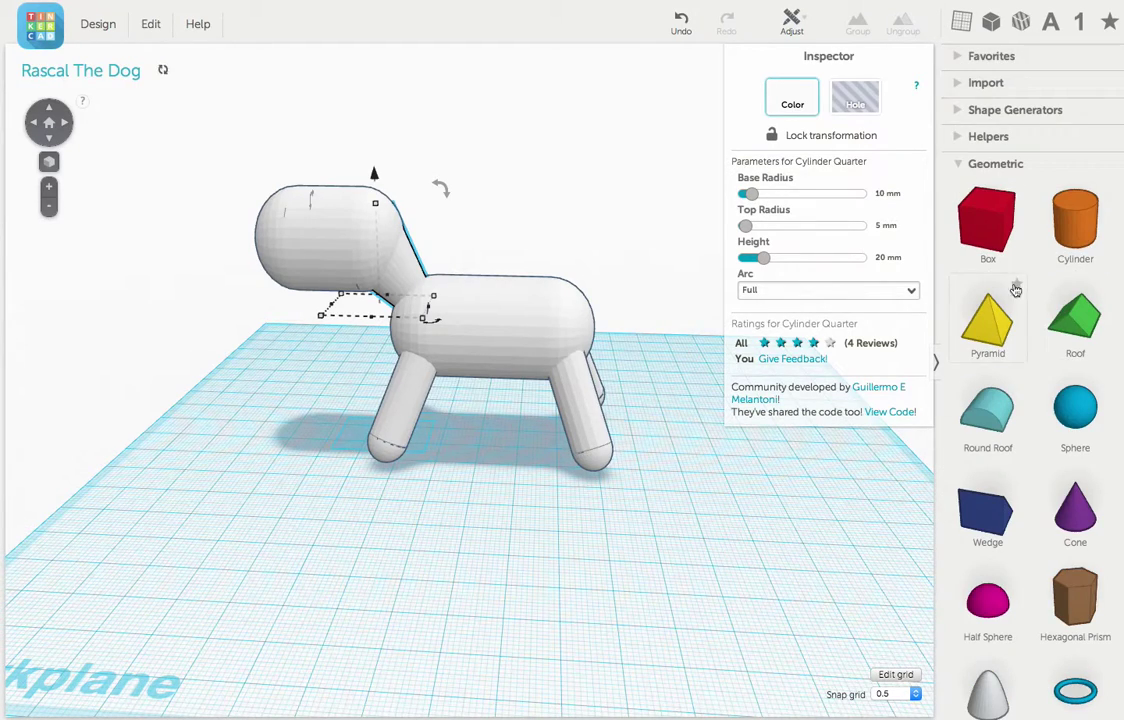
Add an 8 mm wide, 15 mm tall cylinder near the dog and a half sphere beside it
mouse_move(1078, 222)
left_mouse_down()
mouse_move(572, 563)
mouse_move(578, 594)
left_mouse_up()
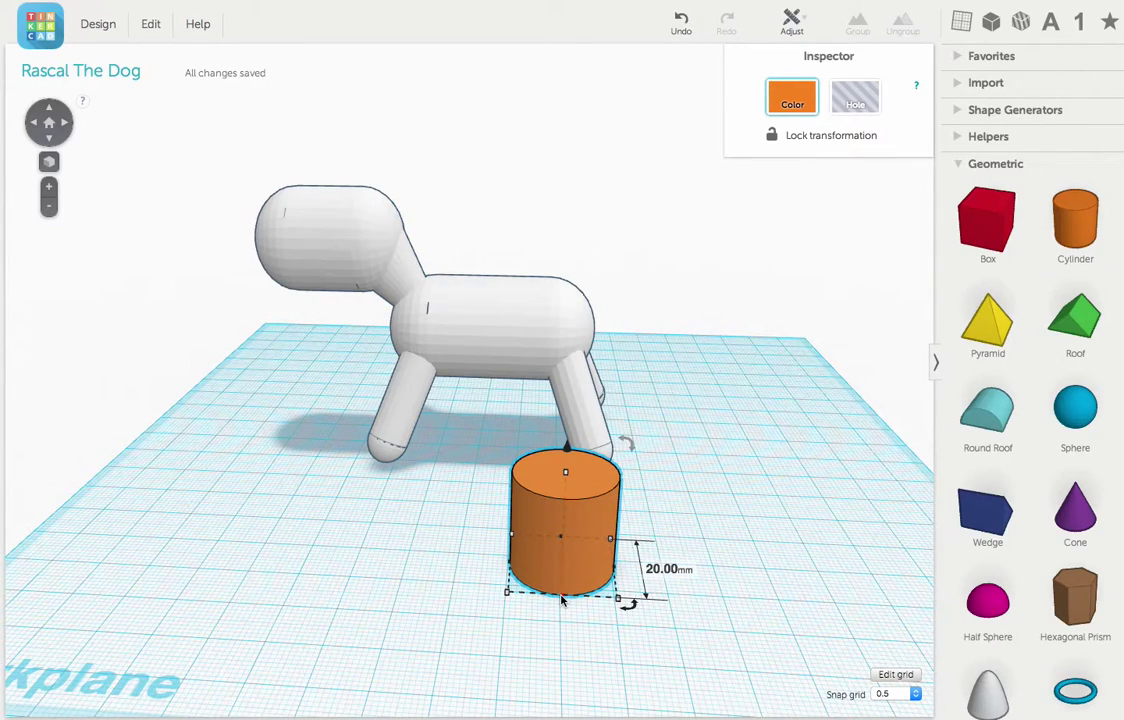
left_click_drag(561, 598, 562, 561)
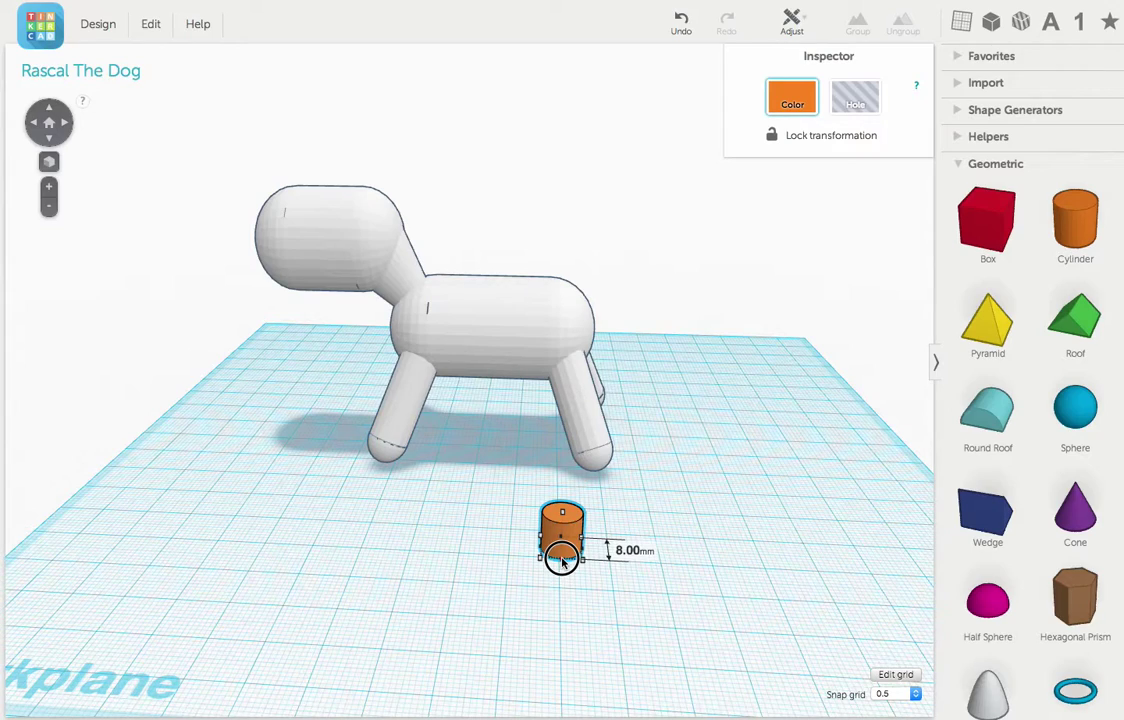
left_click_drag(562, 561, 562, 562)
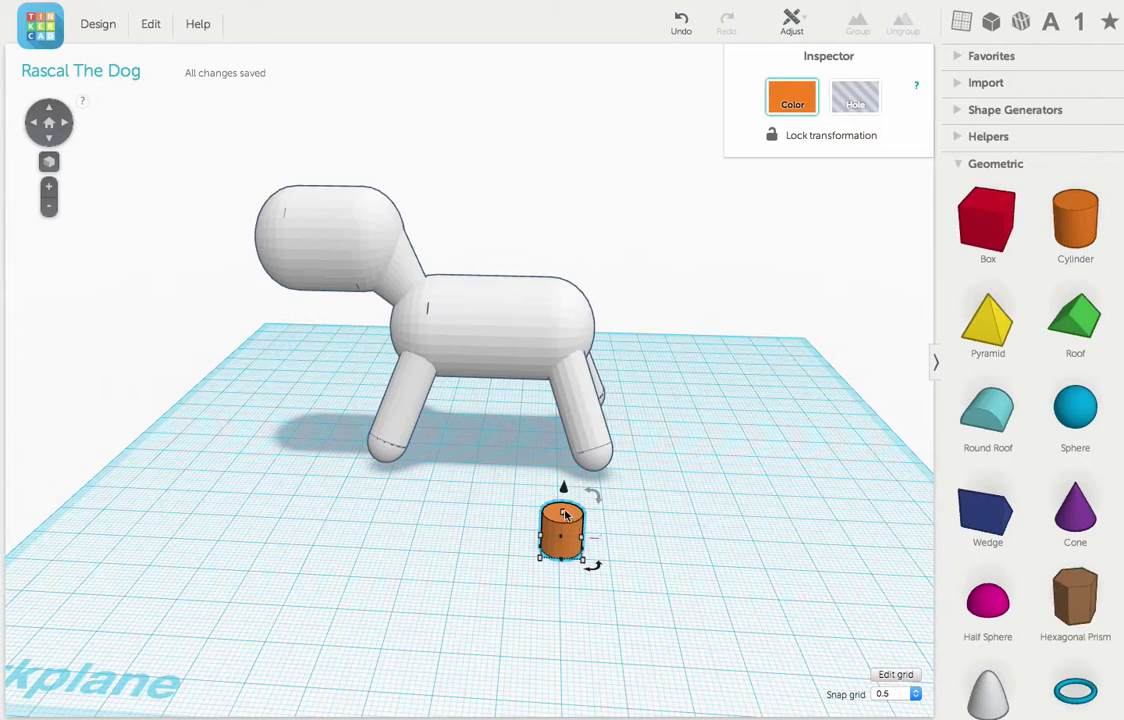
left_click_drag(565, 515, 566, 481)
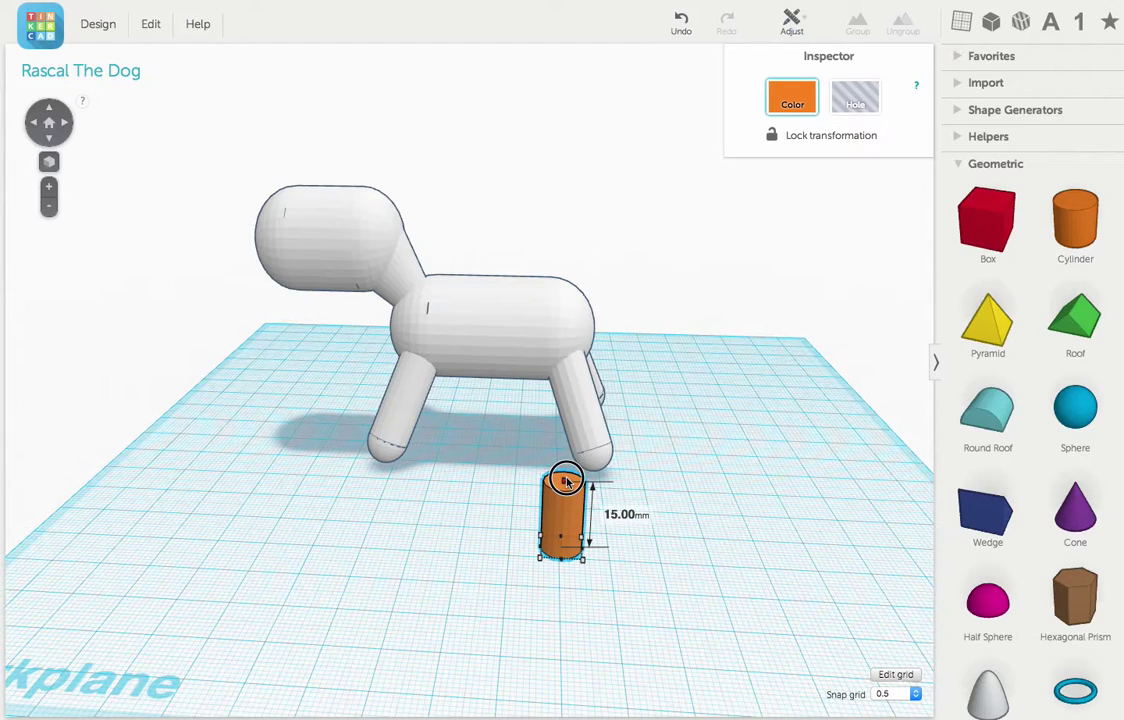
left_click_drag(566, 481, 566, 481)
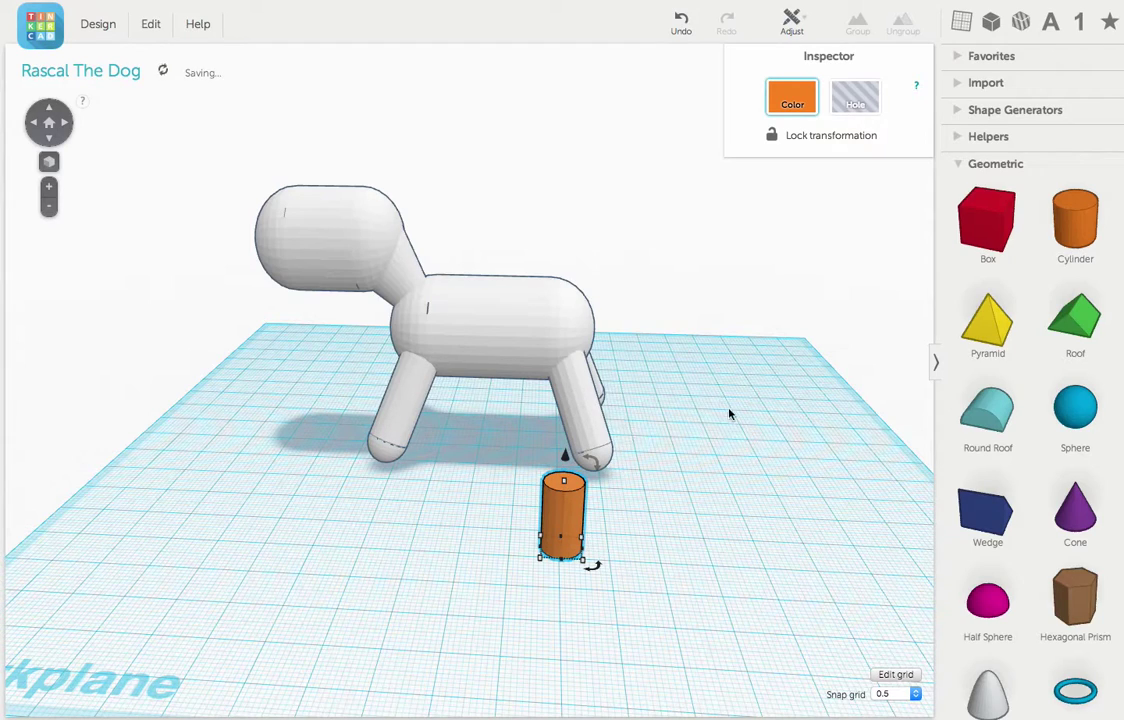
mouse_move(1013, 610)
left_mouse_down()
mouse_move(679, 547)
mouse_move(683, 535)
left_mouse_up()
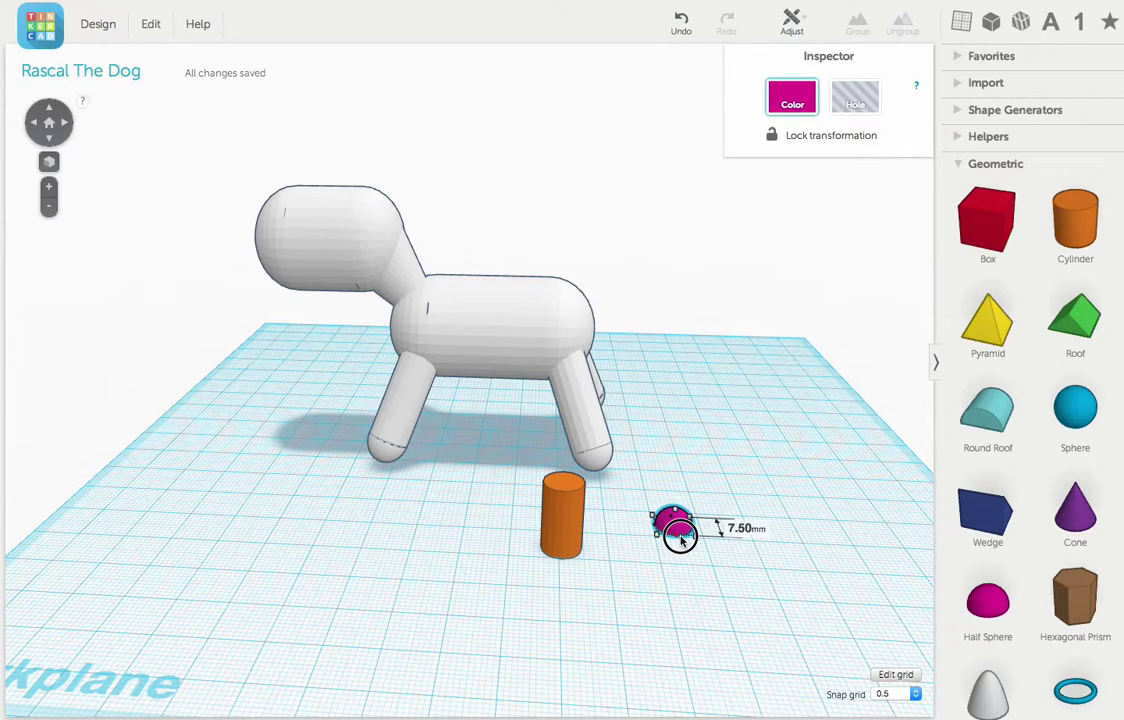
Shrink the half sphere to 8 mm and lift it 15 mm onto the cylinder top
left_click_drag(683, 535, 683, 537)
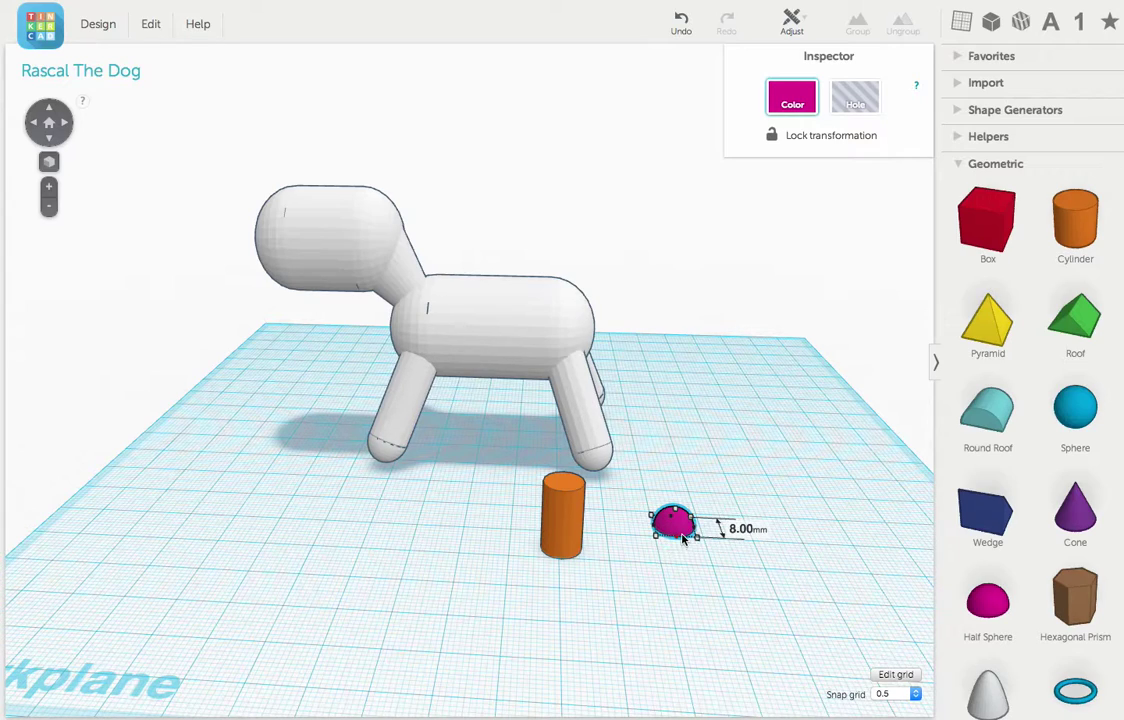
left_click_drag(683, 537, 683, 537)
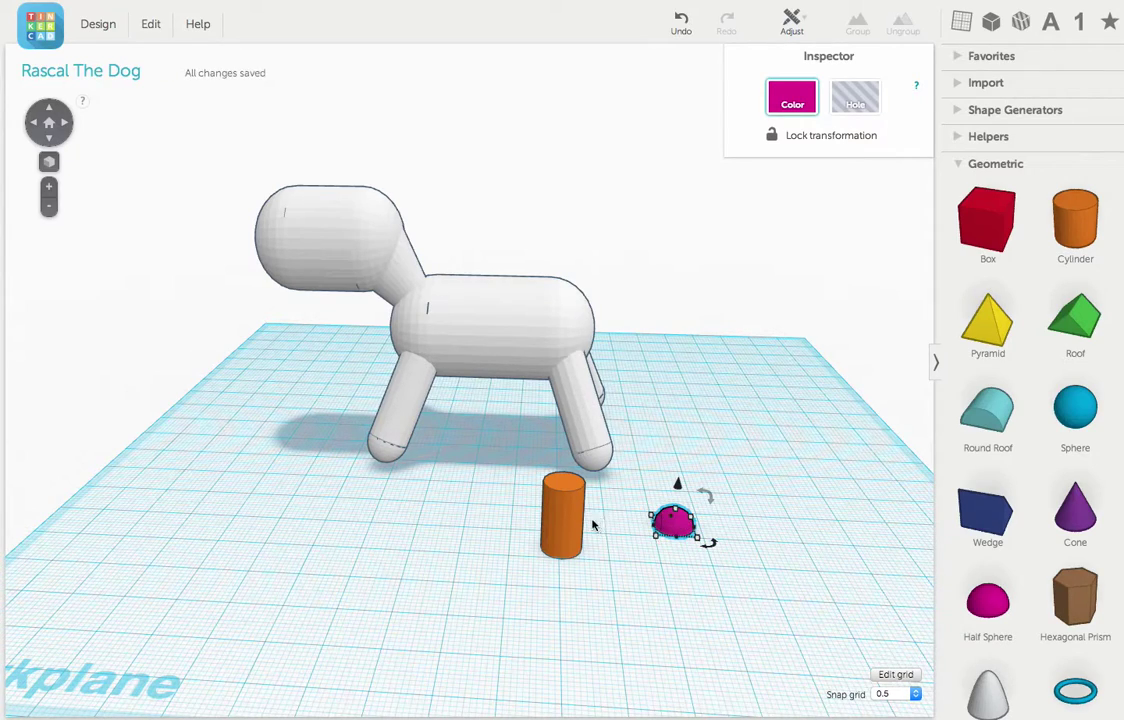
left_click(548, 532)
mouse_move(564, 481)
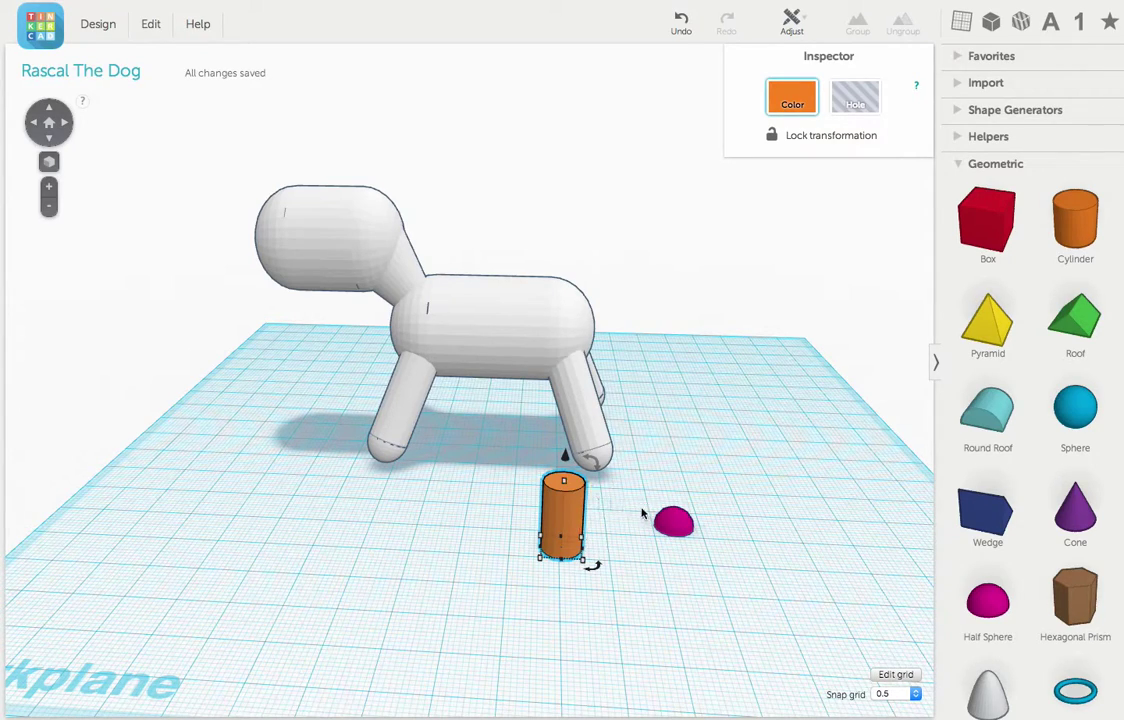
left_click(673, 521)
left_click_drag(676, 492, 680, 420)
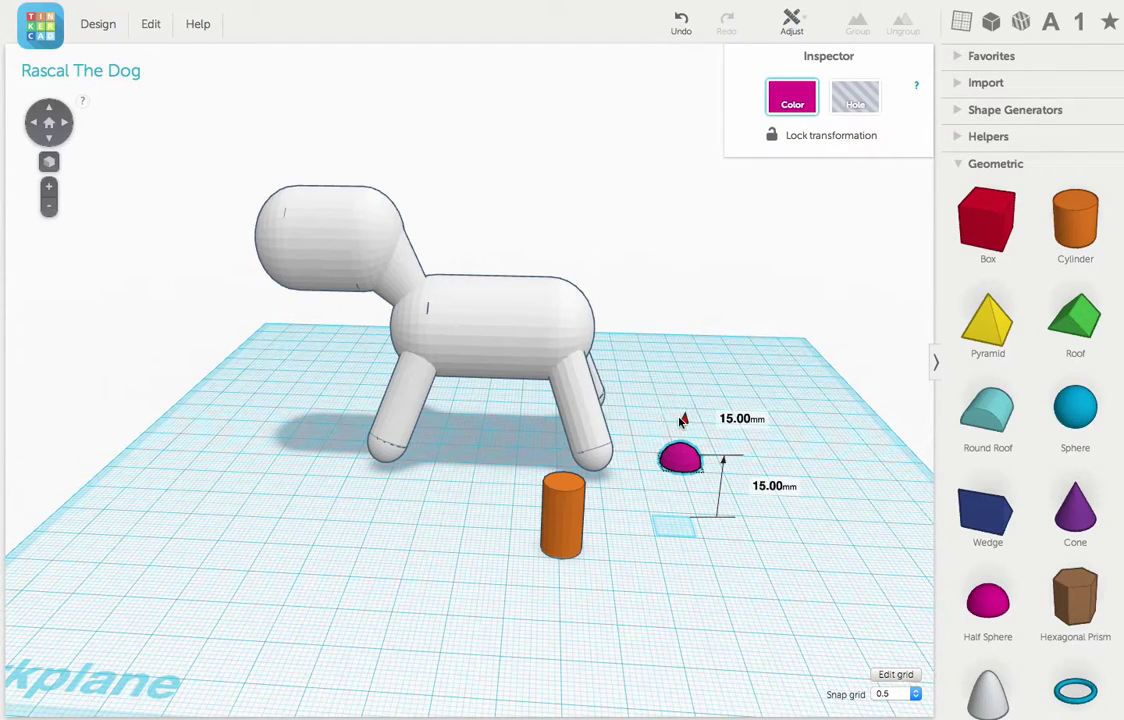
mouse_move(682, 421)
left_mouse_down()
mouse_move(545, 508)
mouse_move(600, 560)
left_mouse_up()
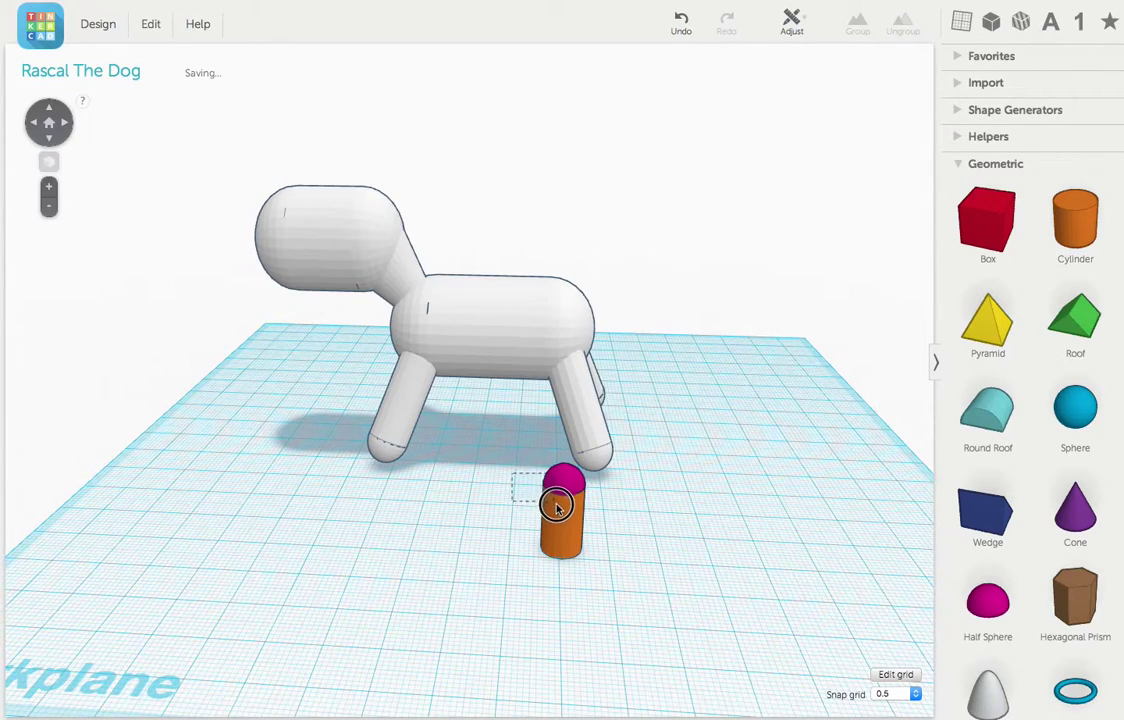
Centre the half sphere on the cylinder, group them, and colour the capsule white
left_click(791, 22)
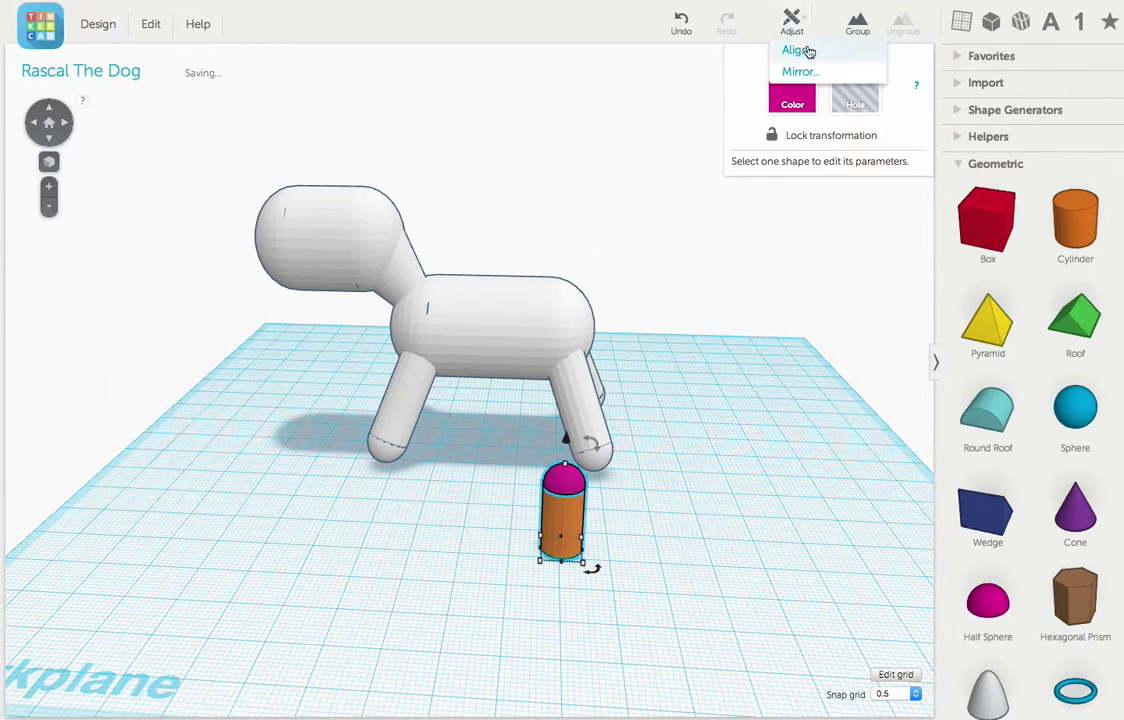
left_click(841, 54)
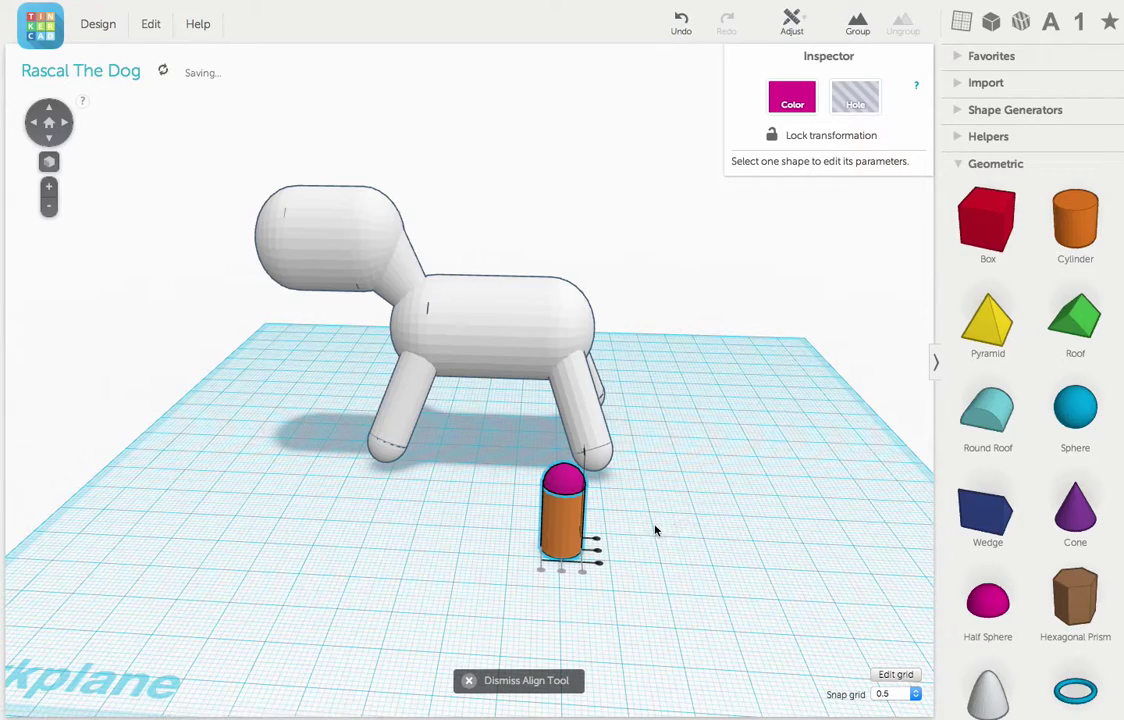
left_click(597, 553)
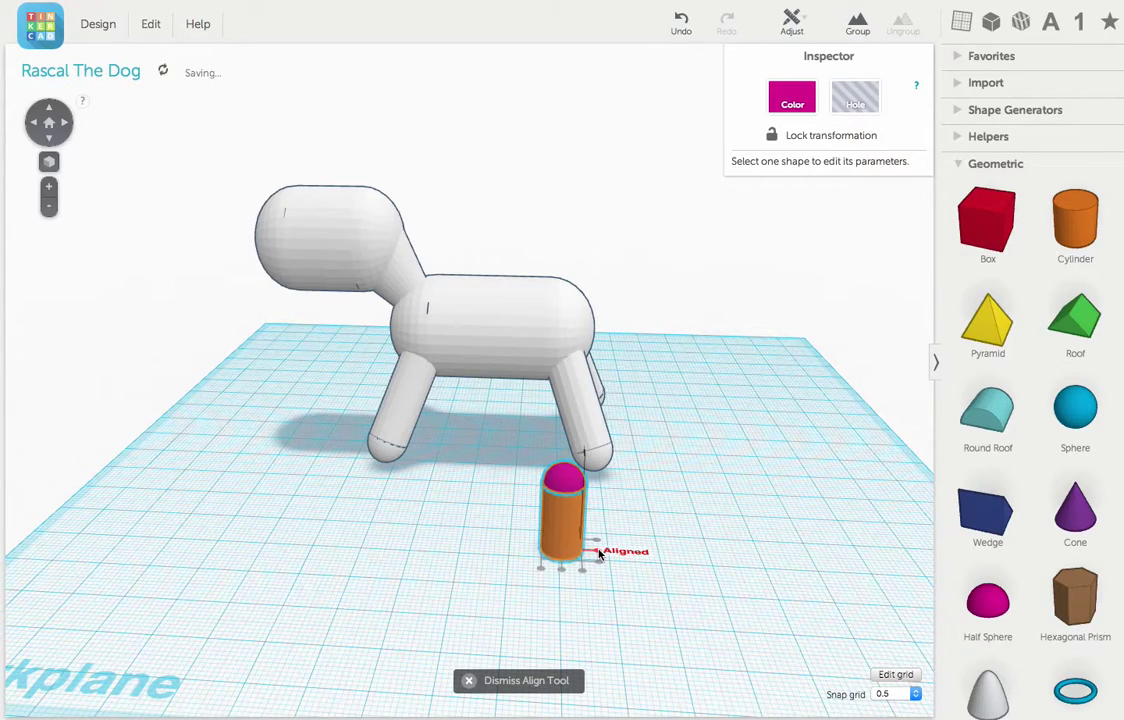
left_click(858, 23)
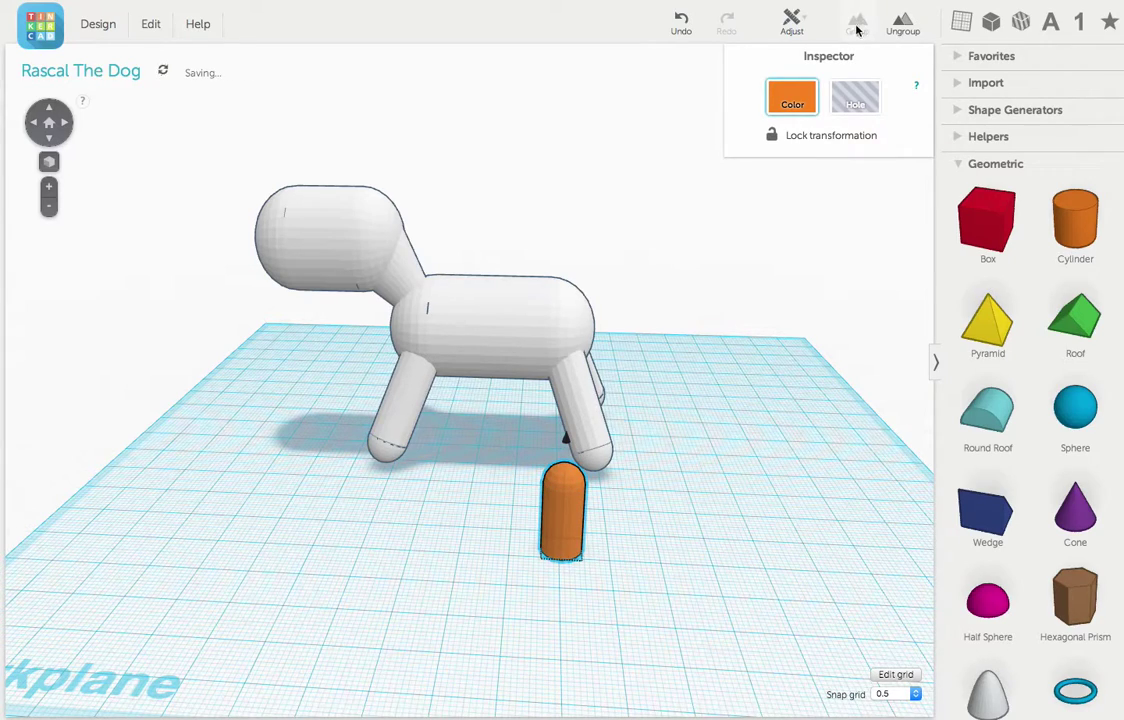
left_click(792, 96)
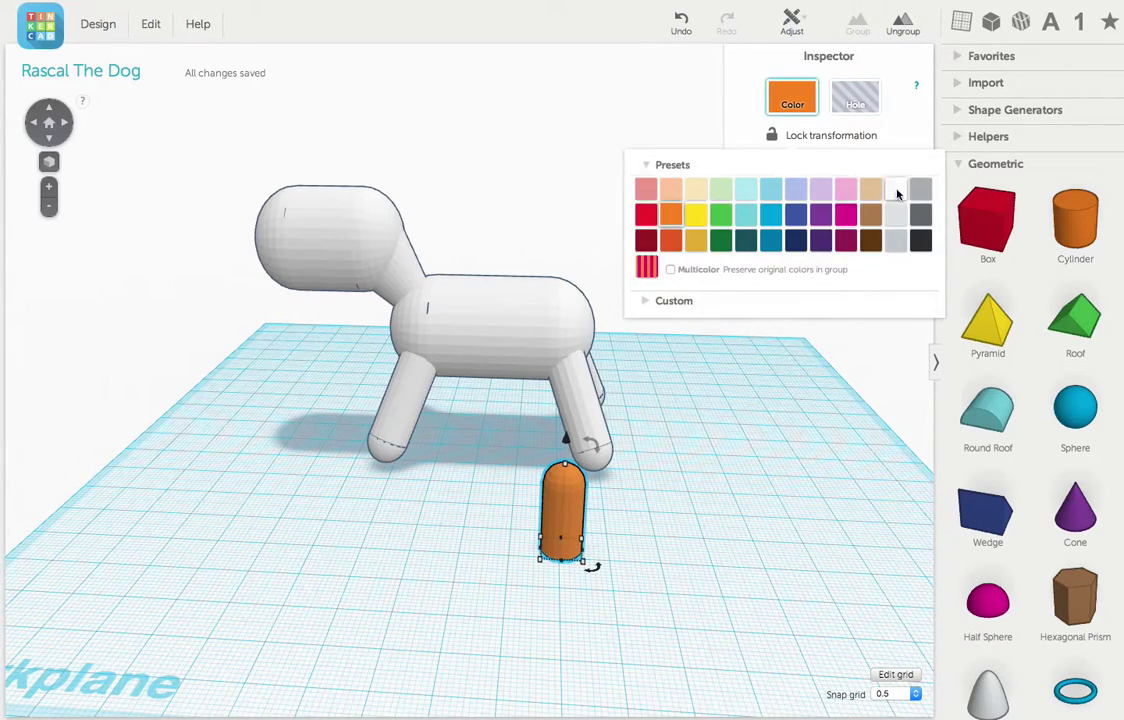
left_click(899, 195)
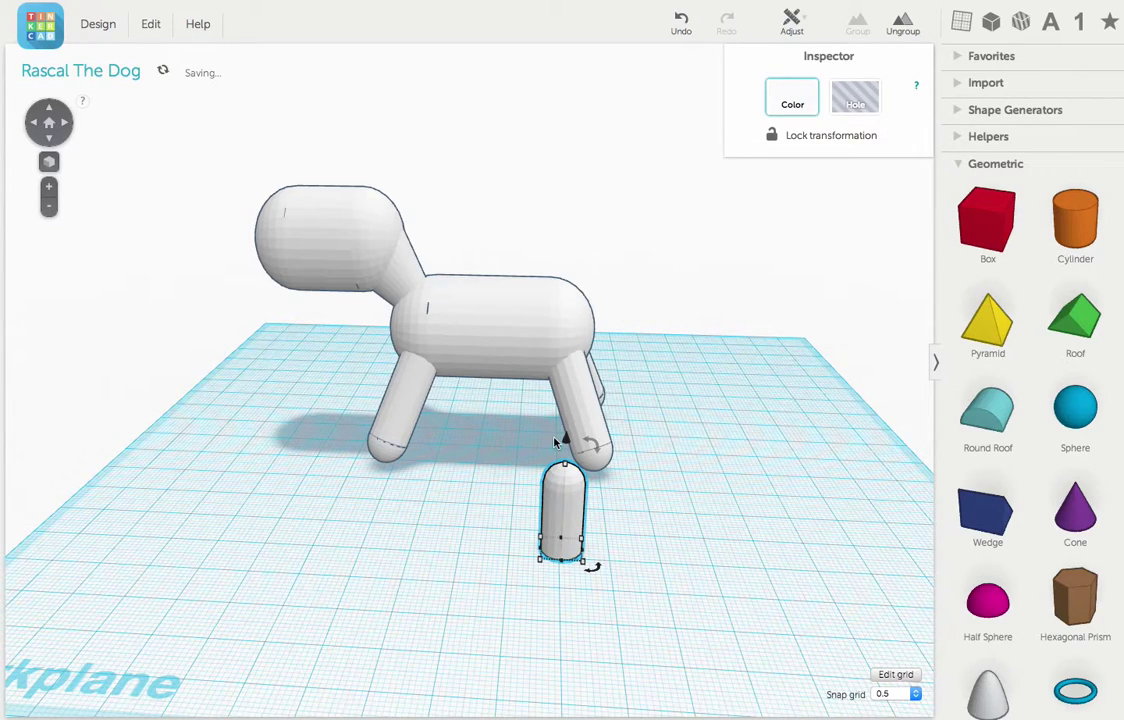
Raise the capsule up to body height and tilt it about 32 degrees
mouse_move(556, 442)
left_mouse_down()
mouse_move(565, 260)
mouse_move(567, 290)
mouse_move(567, 276)
left_mouse_up()
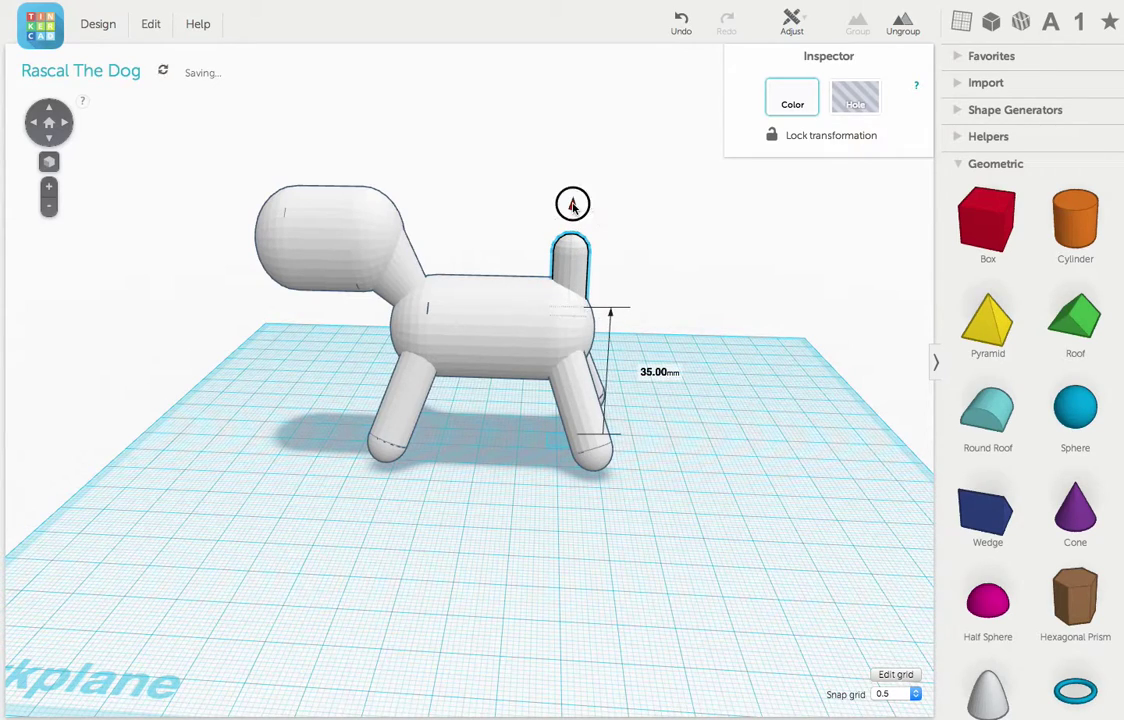
left_click_drag(573, 205, 574, 187)
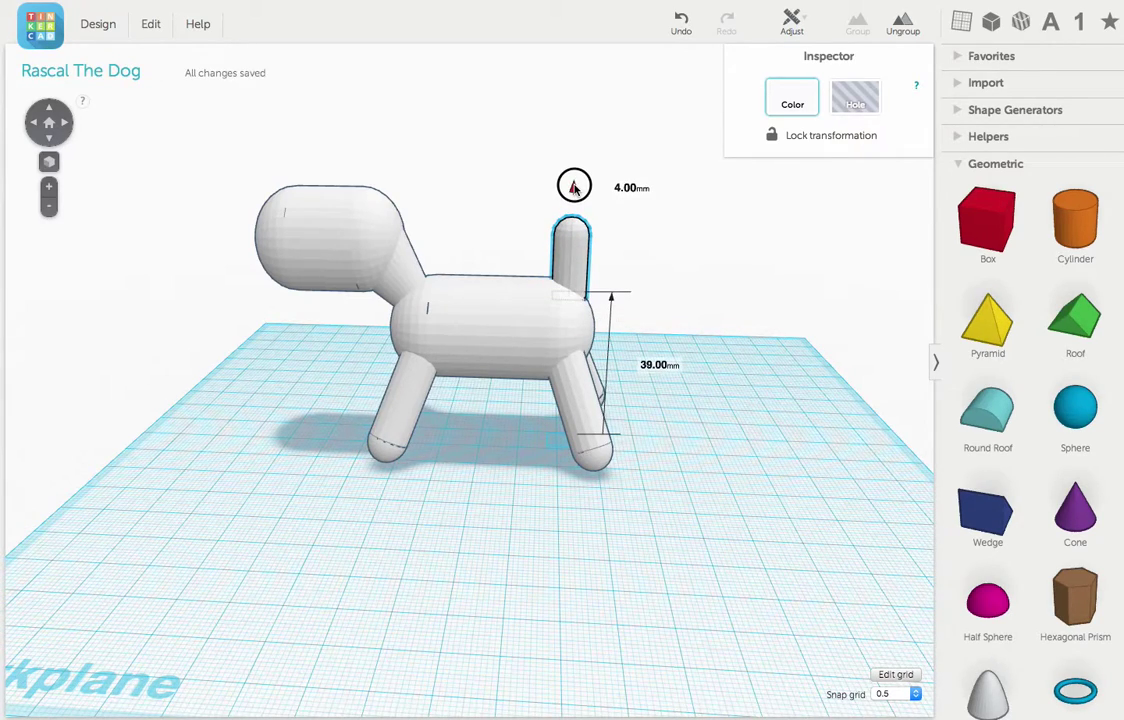
mouse_move(683, 106)
left_click_drag(598, 207, 700, 188)
scroll(573, 282, "up", 2)
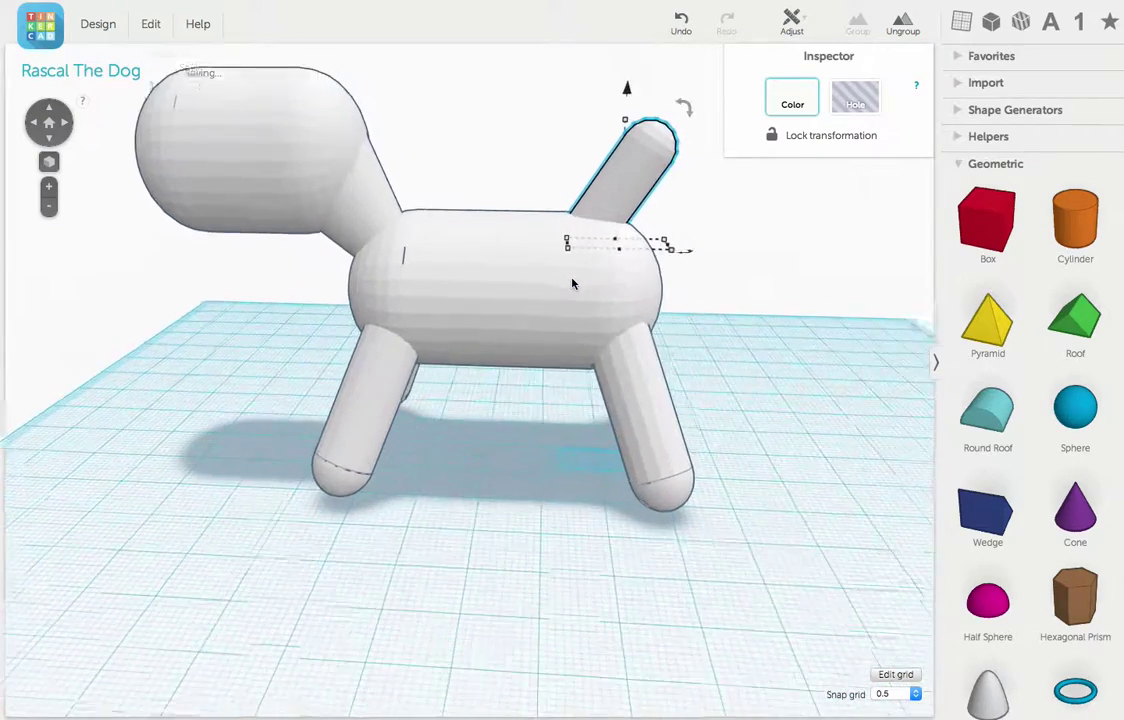
scroll(575, 279, "up", 2)
scroll(560, 334, "up", 2)
scroll(530, 517, "up", 1)
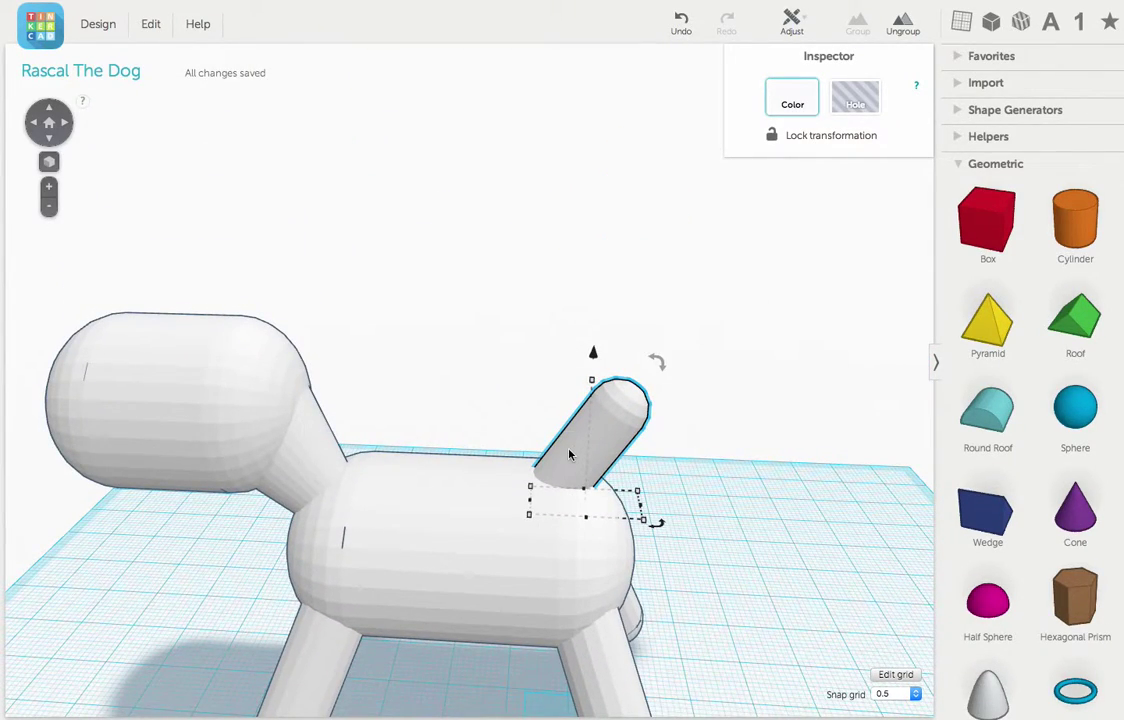
Slide the tail to the dog's rear, fine-tune its tilt and height, and check from behind
left_click_drag(570, 455, 613, 457)
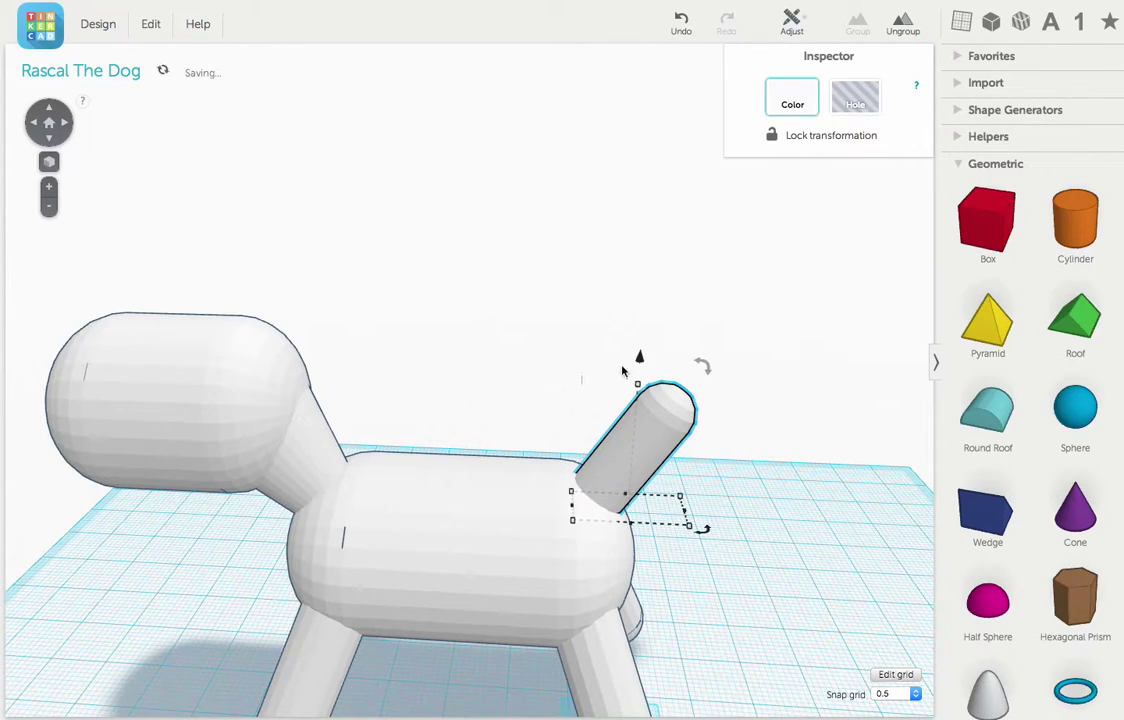
mouse_move(710, 372)
left_mouse_down()
mouse_move(718, 380)
mouse_move(766, 363)
left_mouse_up()
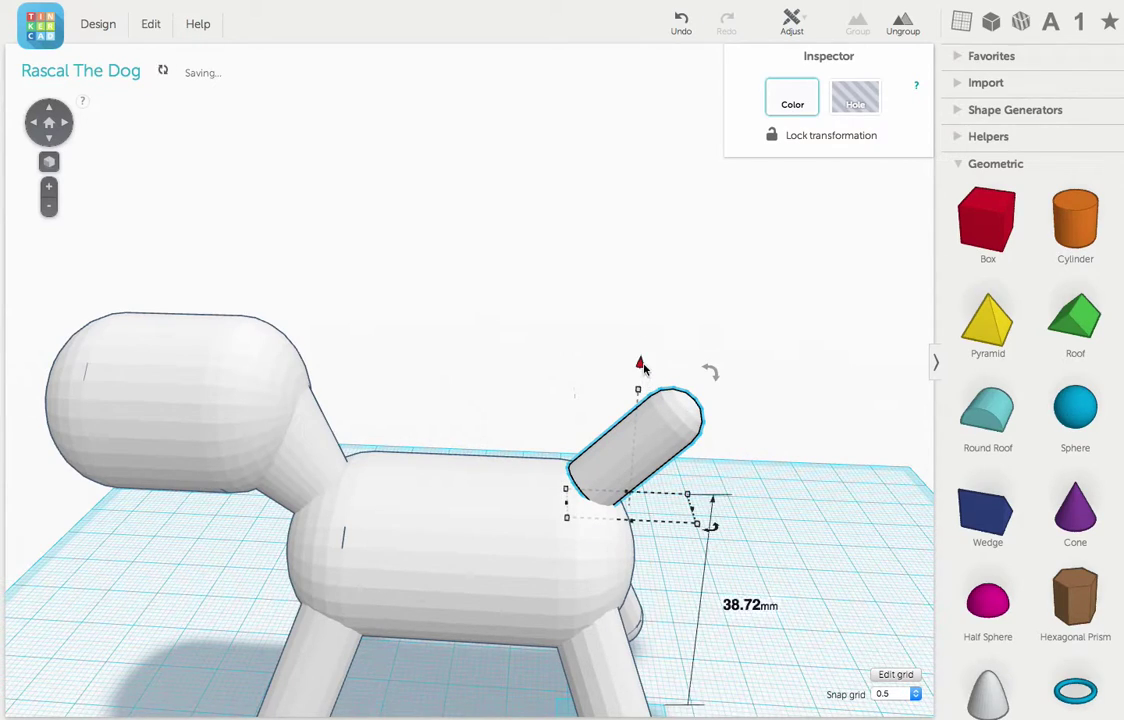
left_click_drag(640, 364, 643, 375)
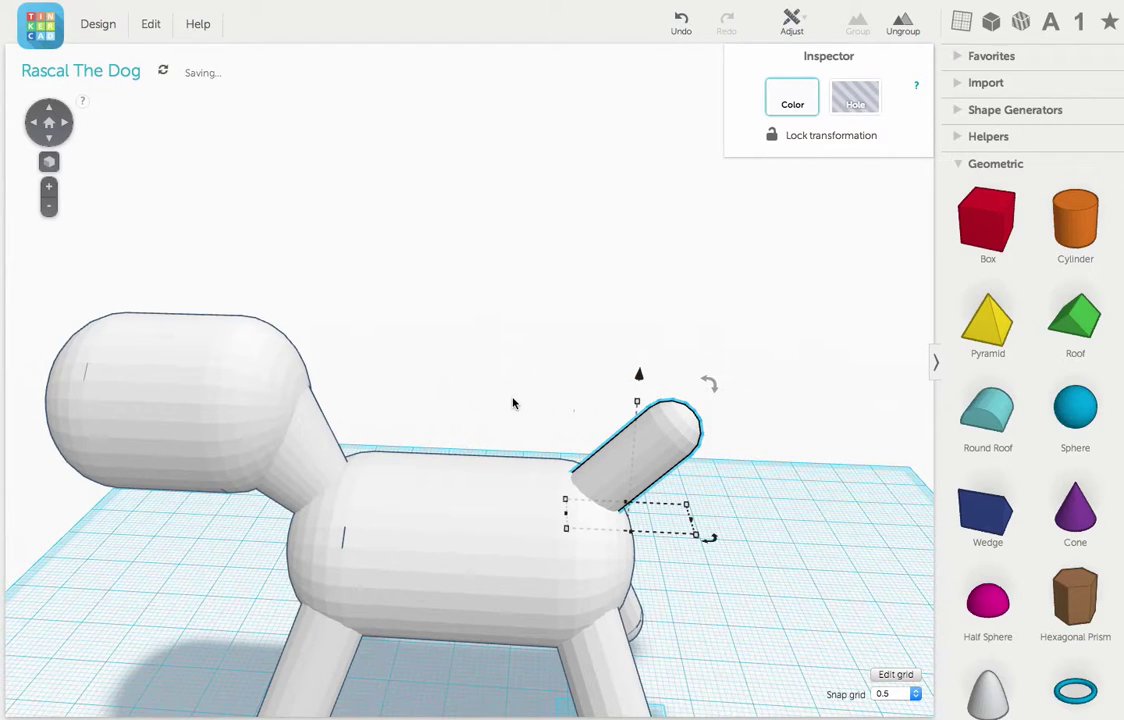
scroll(513, 403, "down", 3)
left_click(771, 551)
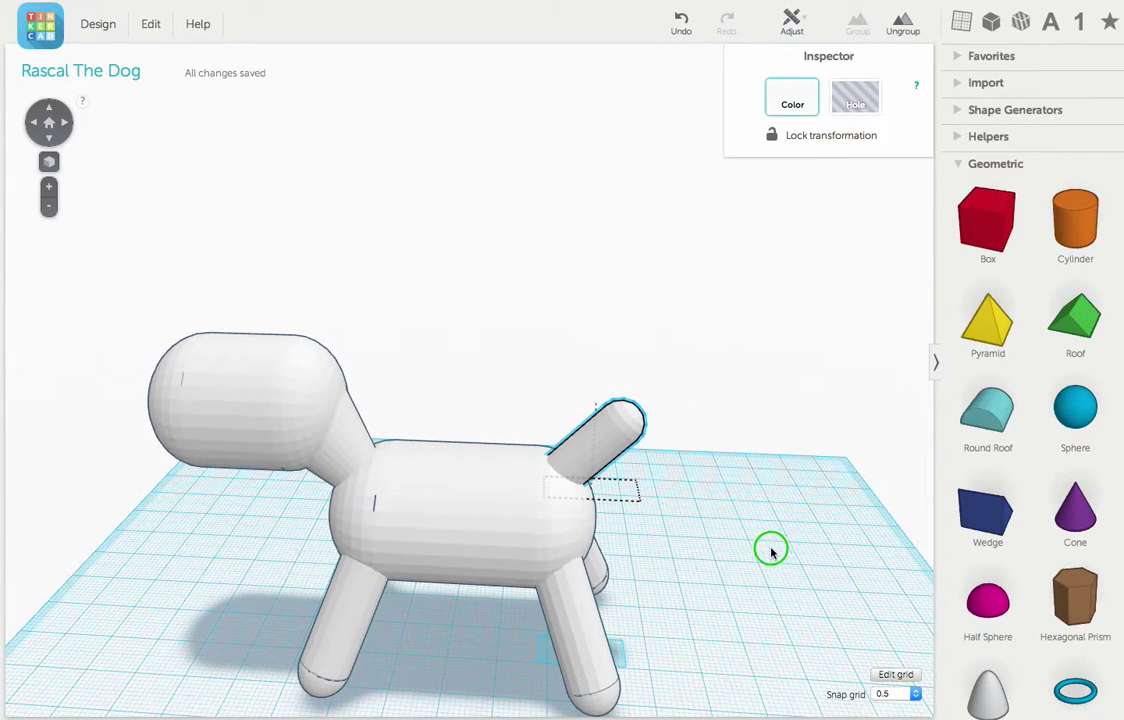
mouse_move(771, 551)
right_mouse_down()
mouse_move(602, 517)
mouse_move(534, 482)
mouse_move(161, 537)
mouse_move(389, 542)
mouse_move(768, 523)
right_mouse_up()
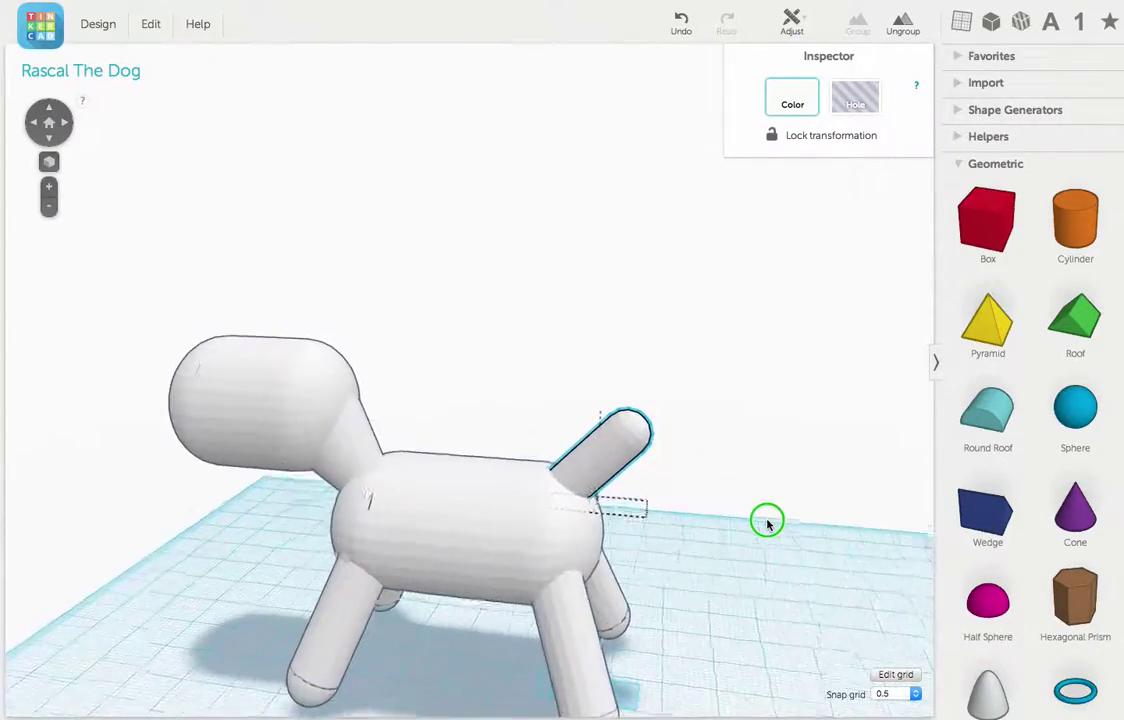
scroll(760, 522, "down", 2)
scroll(715, 522, "down", 2)
Select all the dog's parts and centre-align the tail with the body
left_click(601, 667)
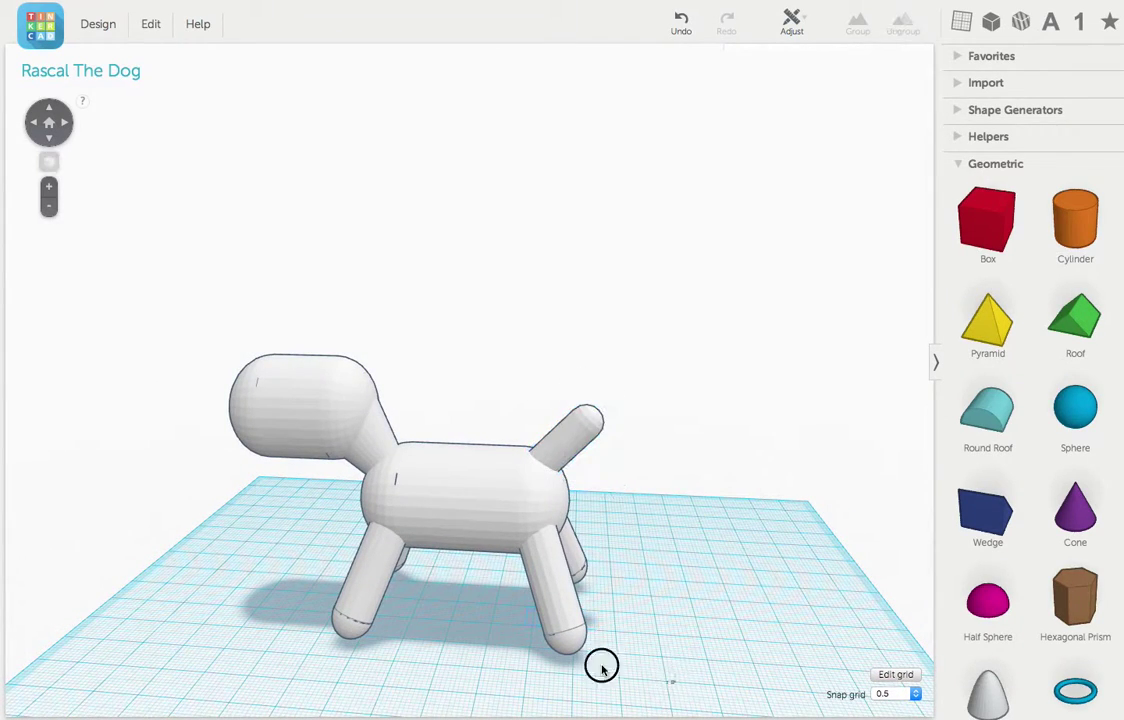
mouse_move(675, 681)
left_mouse_down()
mouse_move(186, 381)
mouse_move(206, 307)
left_mouse_up()
left_click(793, 22)
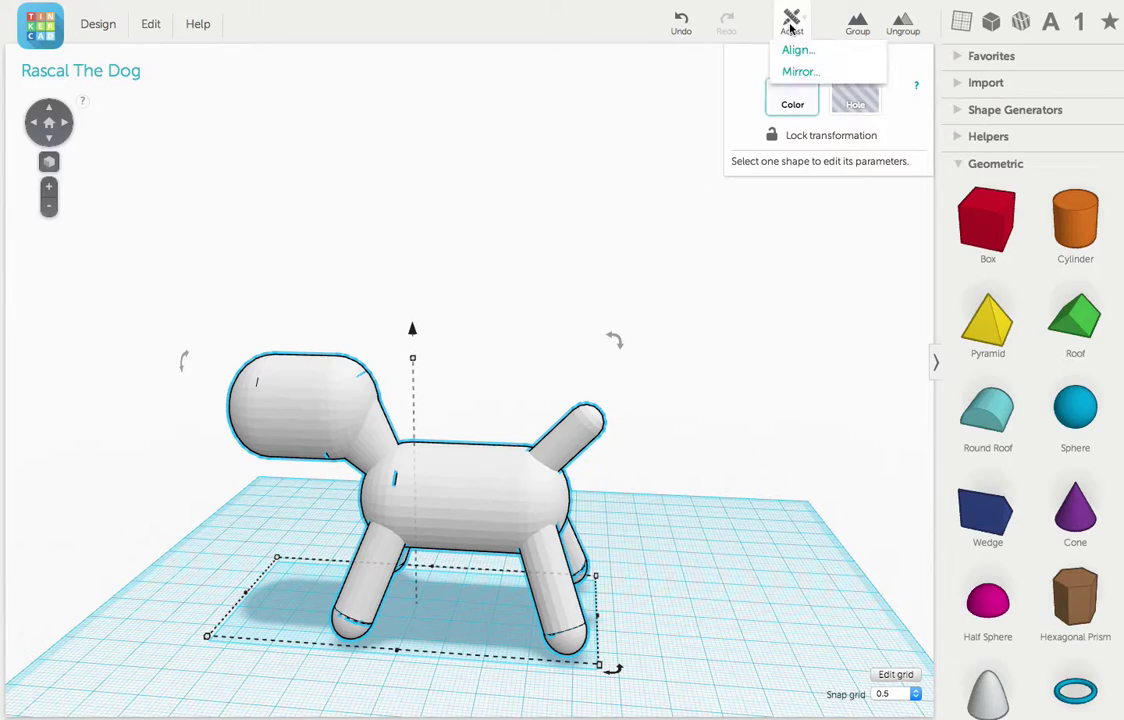
left_click(792, 50)
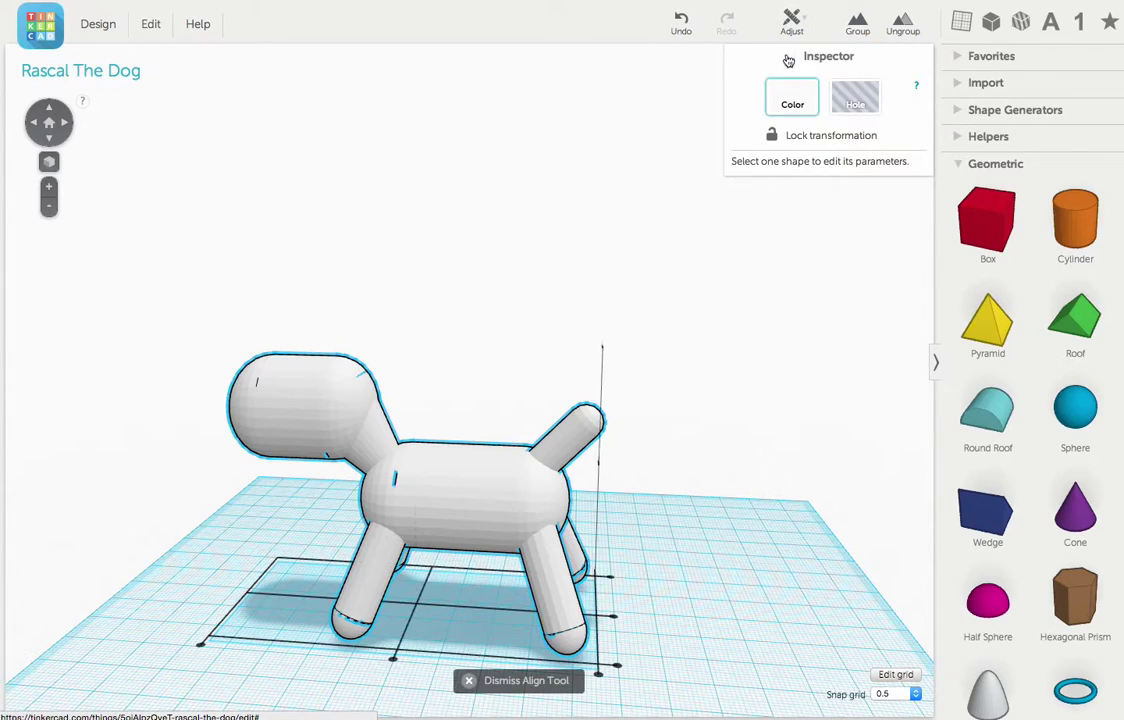
left_click(613, 620)
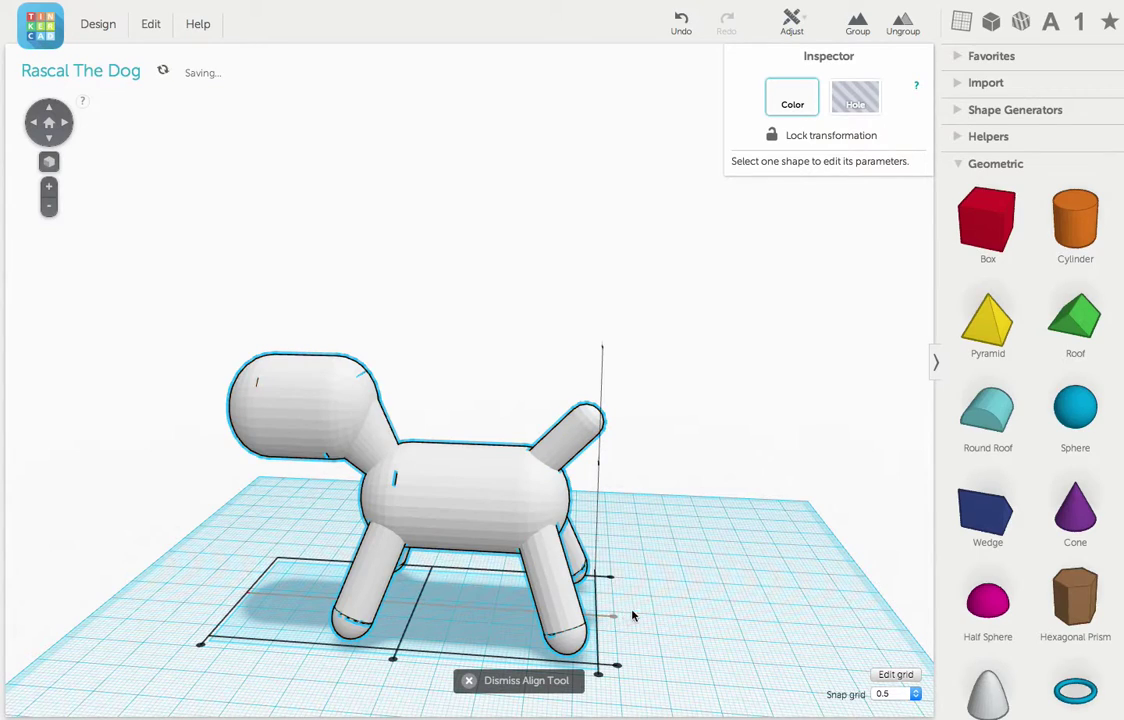
left_click(735, 610)
Rest the whole dog at 0.00 mm on the workplane and group all parts together
left_click_drag(140, 292, 660, 676)
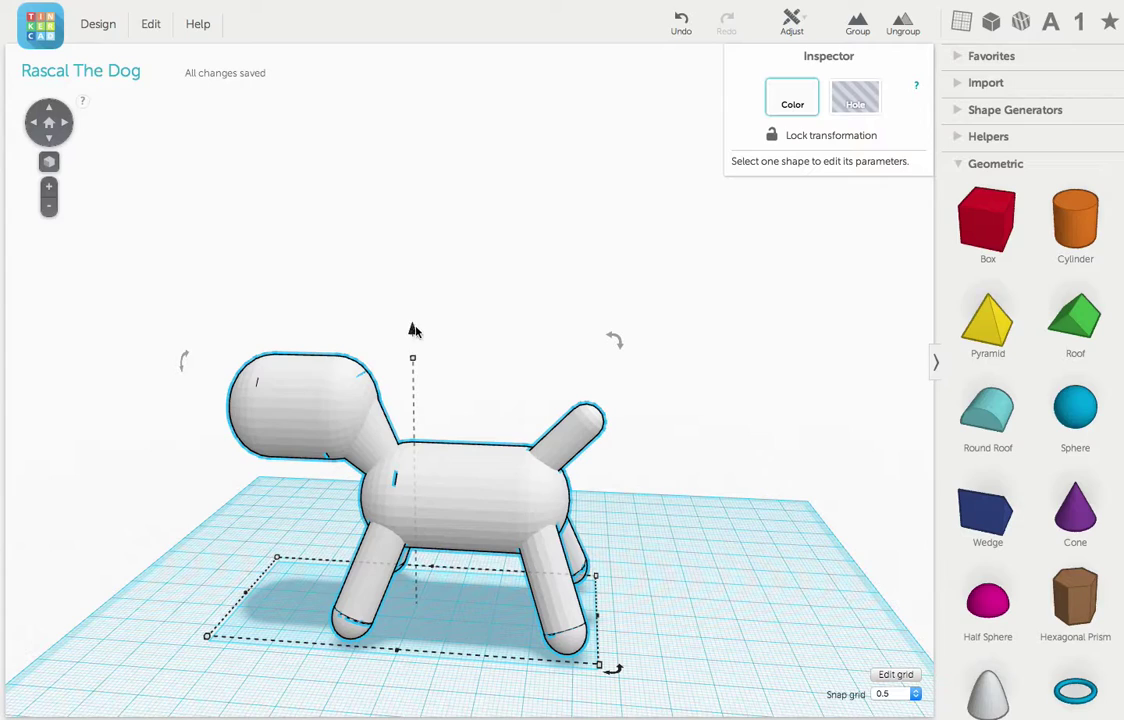
left_click_drag(414, 330, 409, 335)
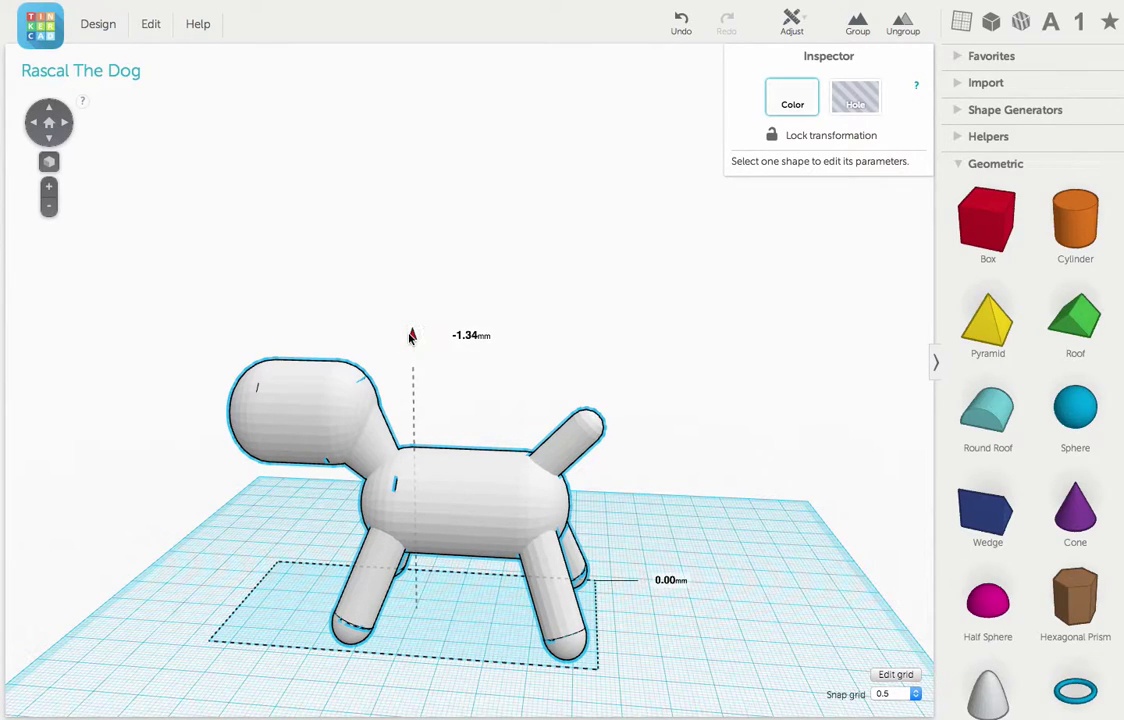
left_click_drag(409, 336, 410, 335)
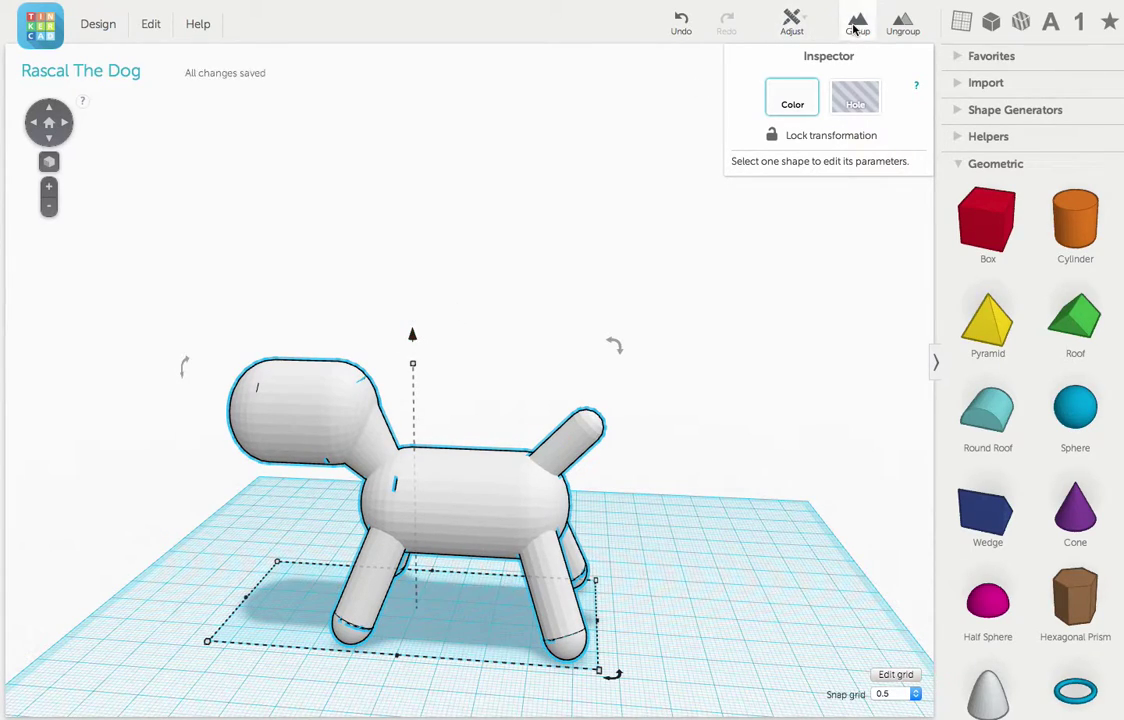
left_click(856, 26)
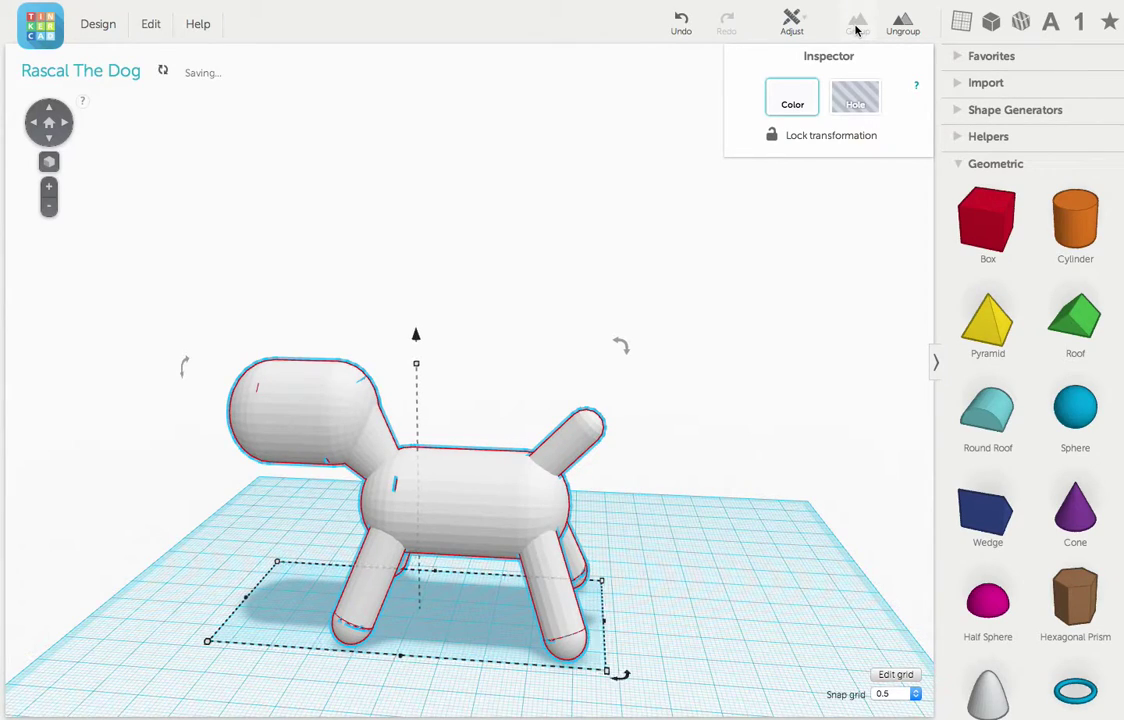